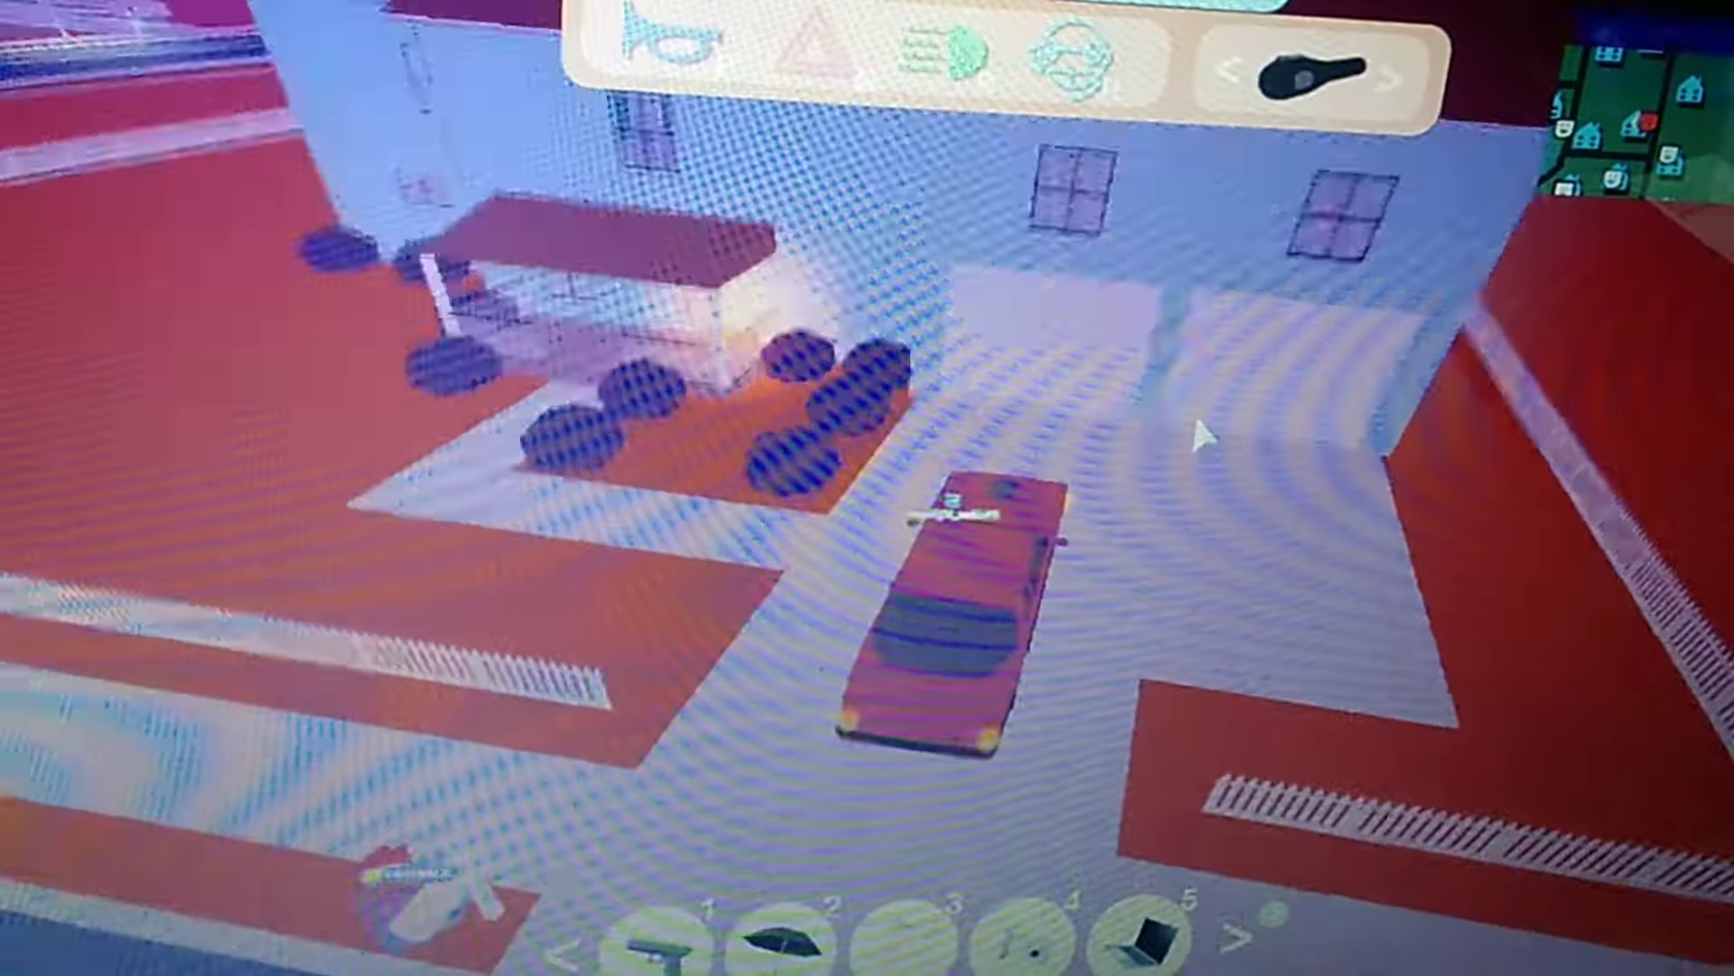
Orbit the view to look behind the red car parked in the driveway
right_click(1201, 436)
Get out of the red car and walk around to look over the house
key(space)
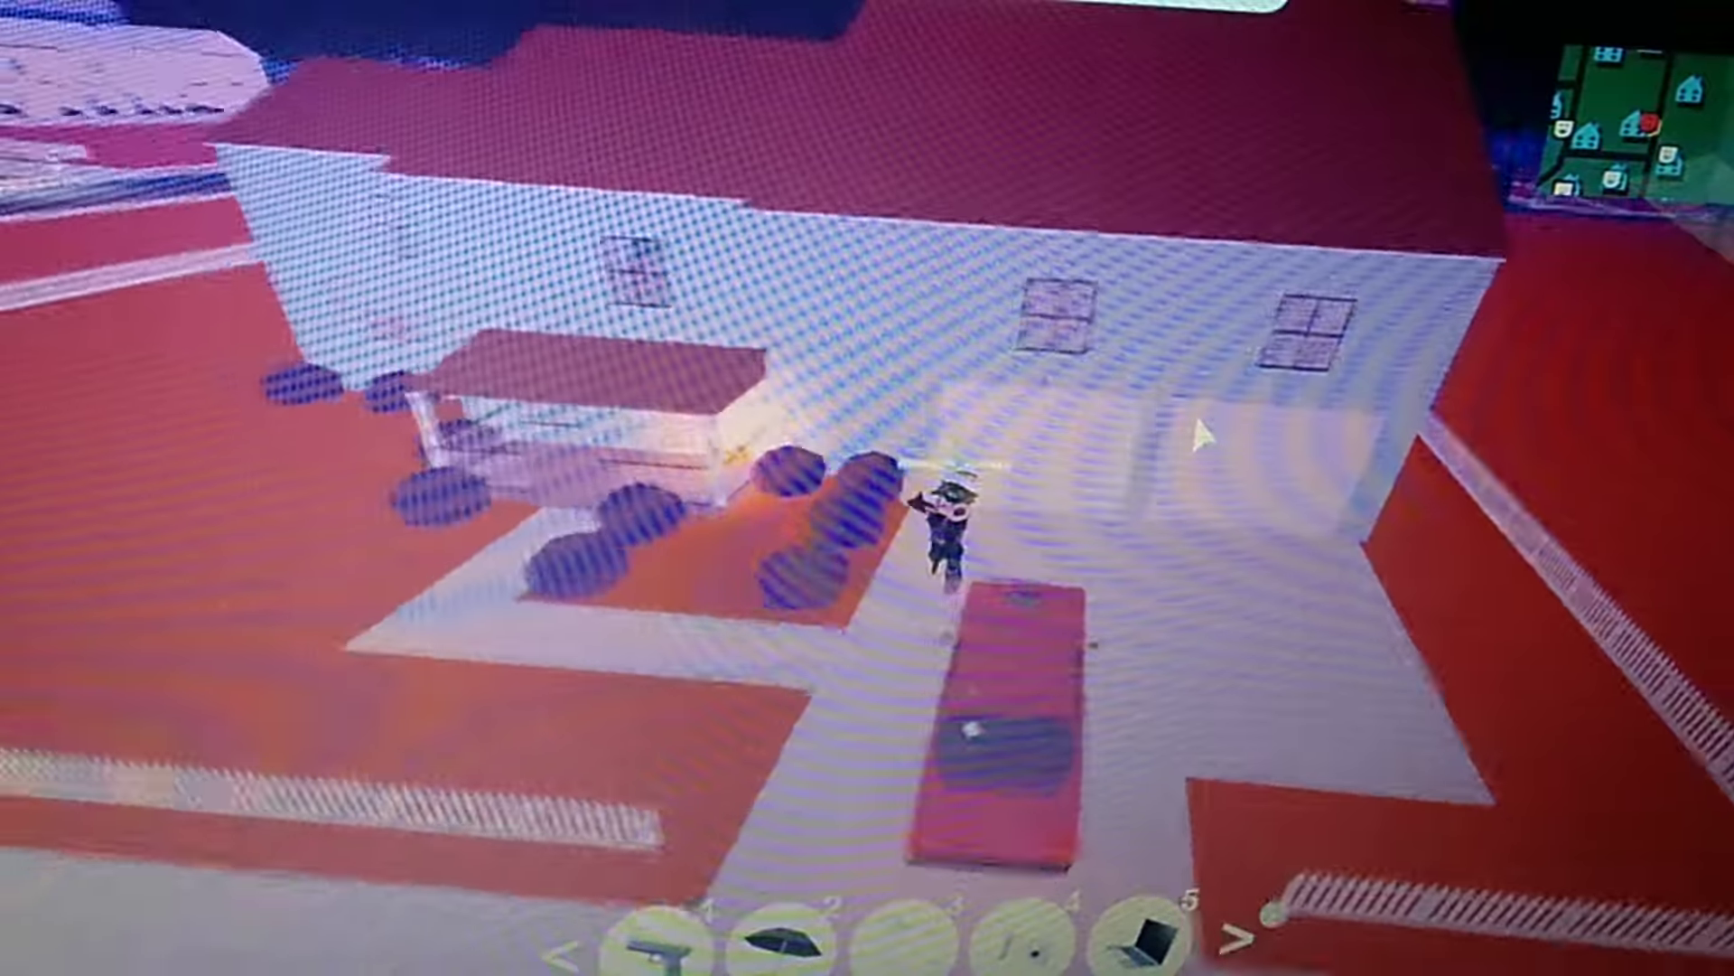
key(s)
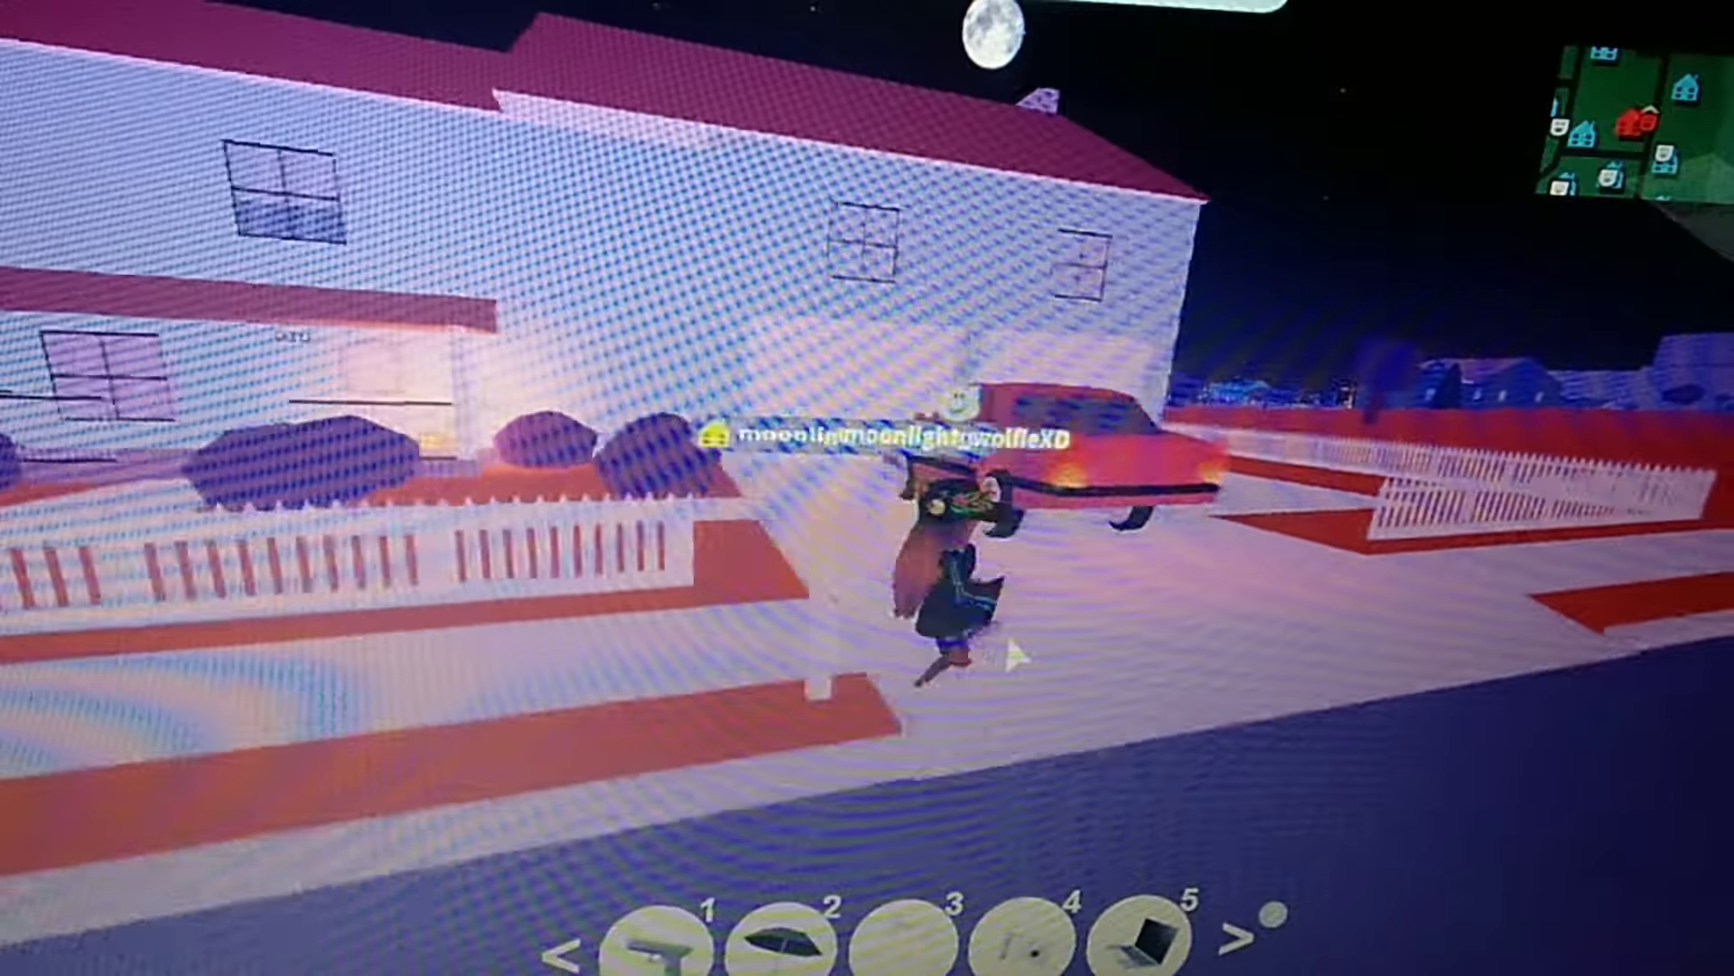
mouse_move(1020, 621)
mouse_down()
mouse_move(1013, 657)
mouse_move(1005, 633)
mouse_up()
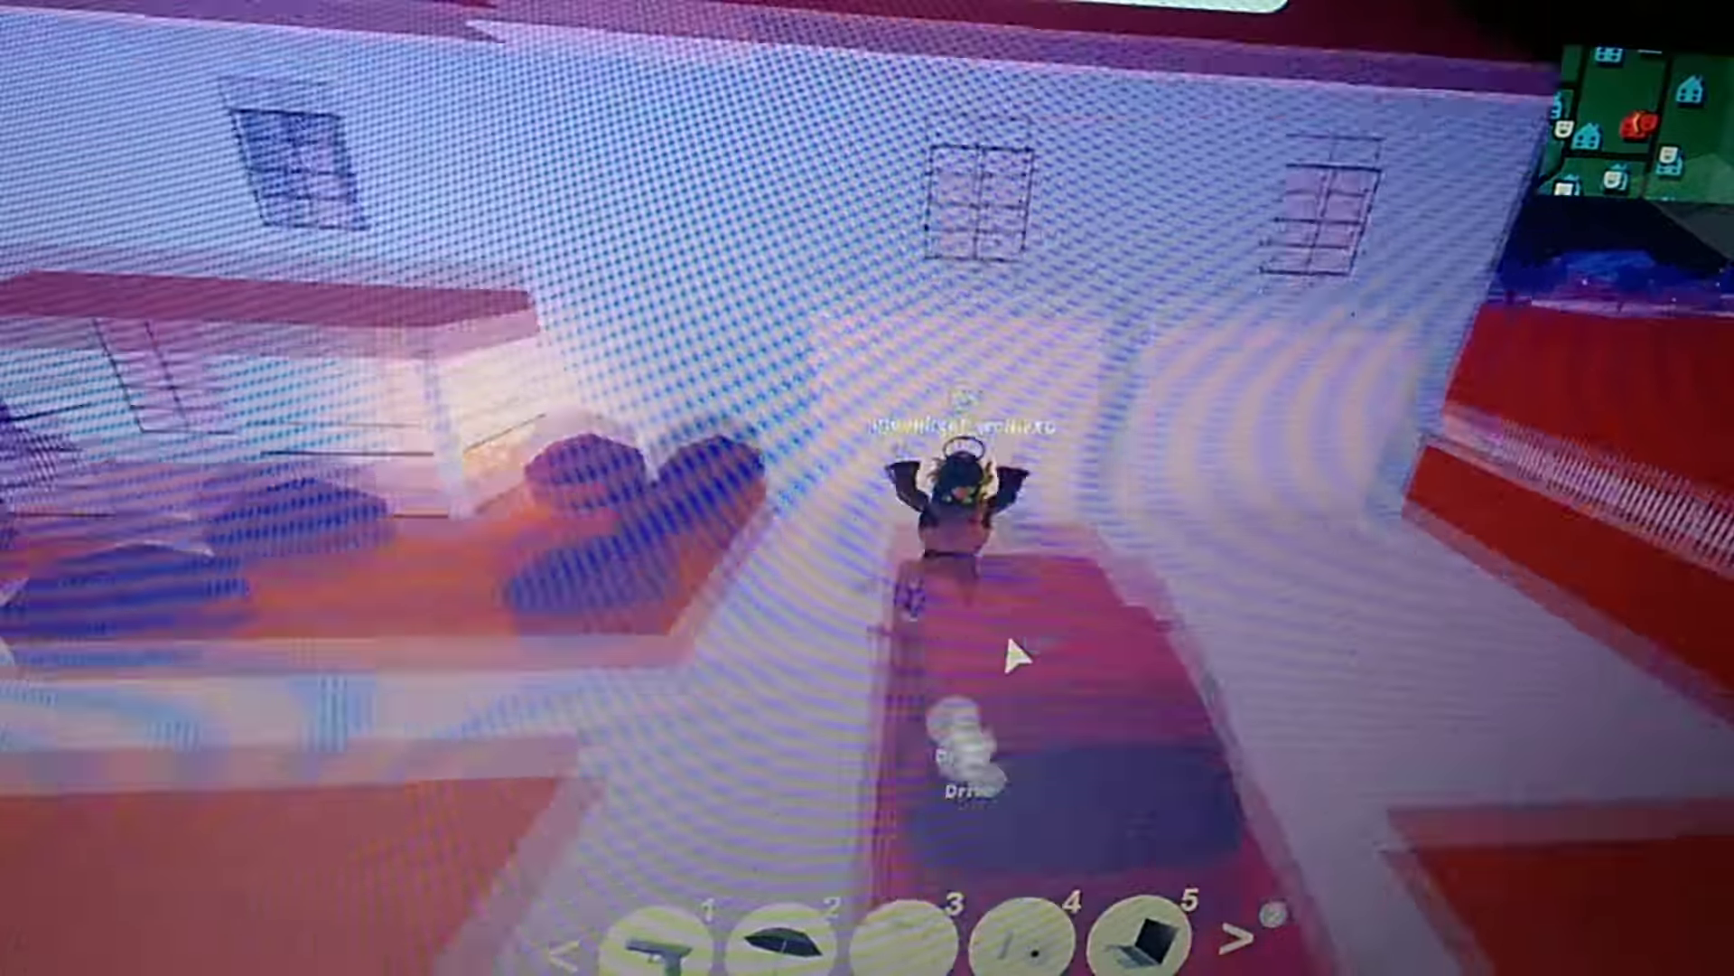
Get back into the red car, open the garage door and drive toward it
key(e)
drag(1006, 631, 1006, 634)
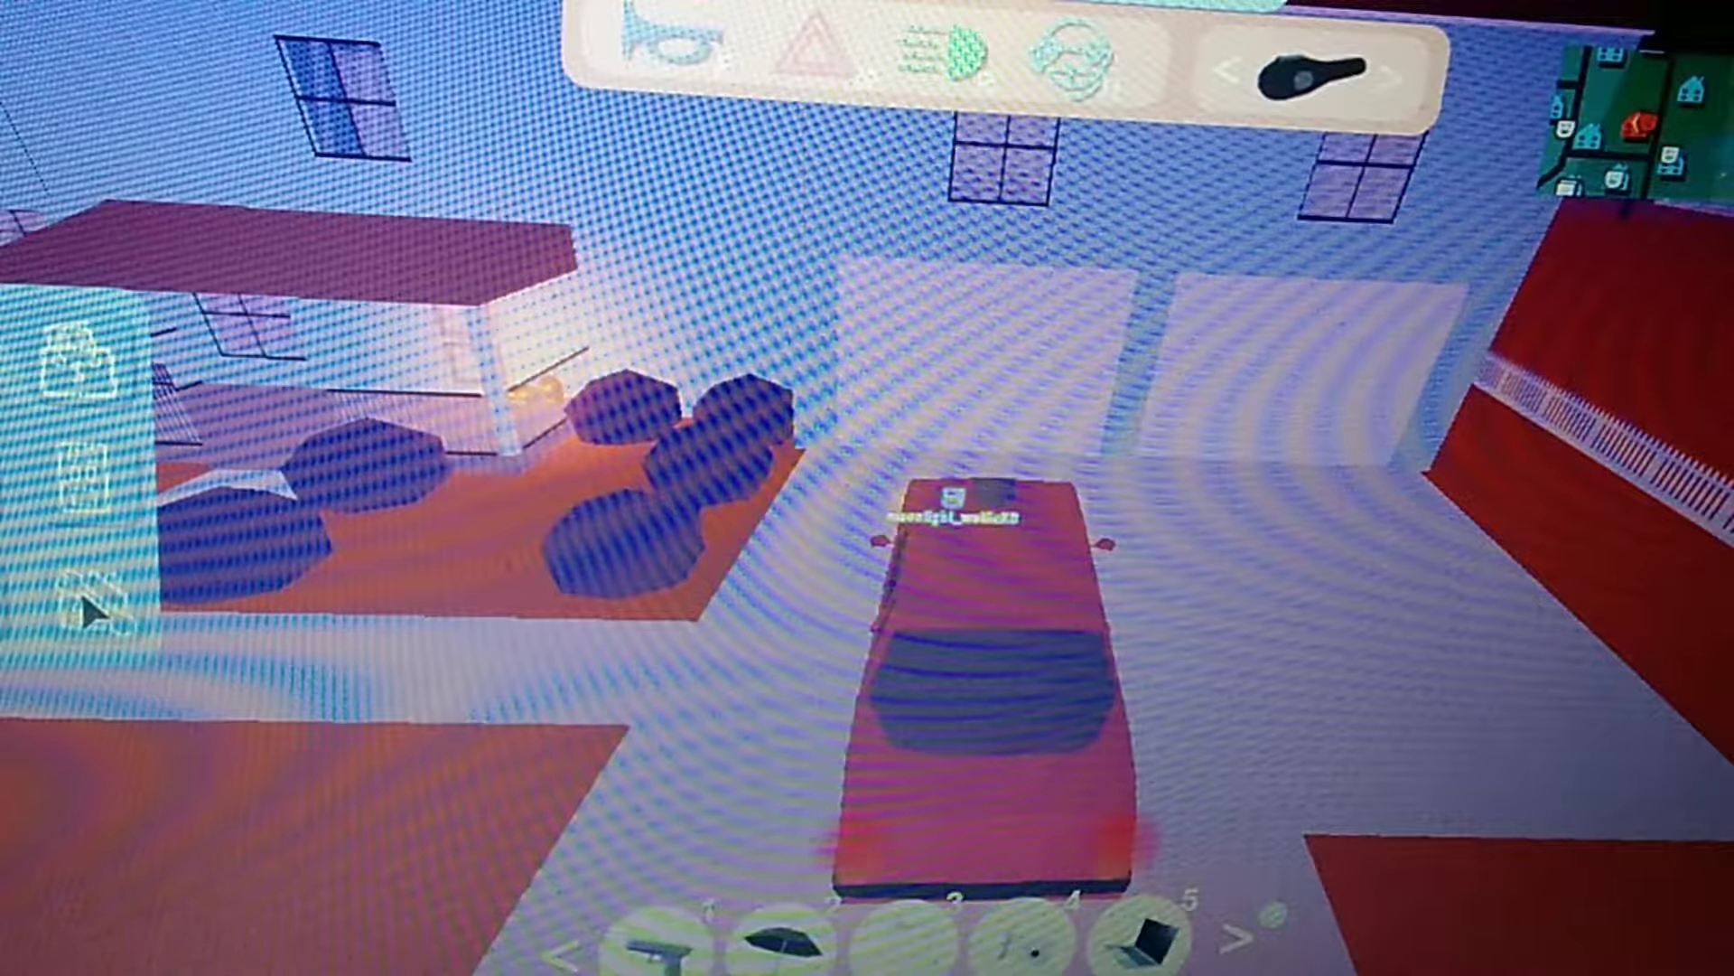
click(1006, 473)
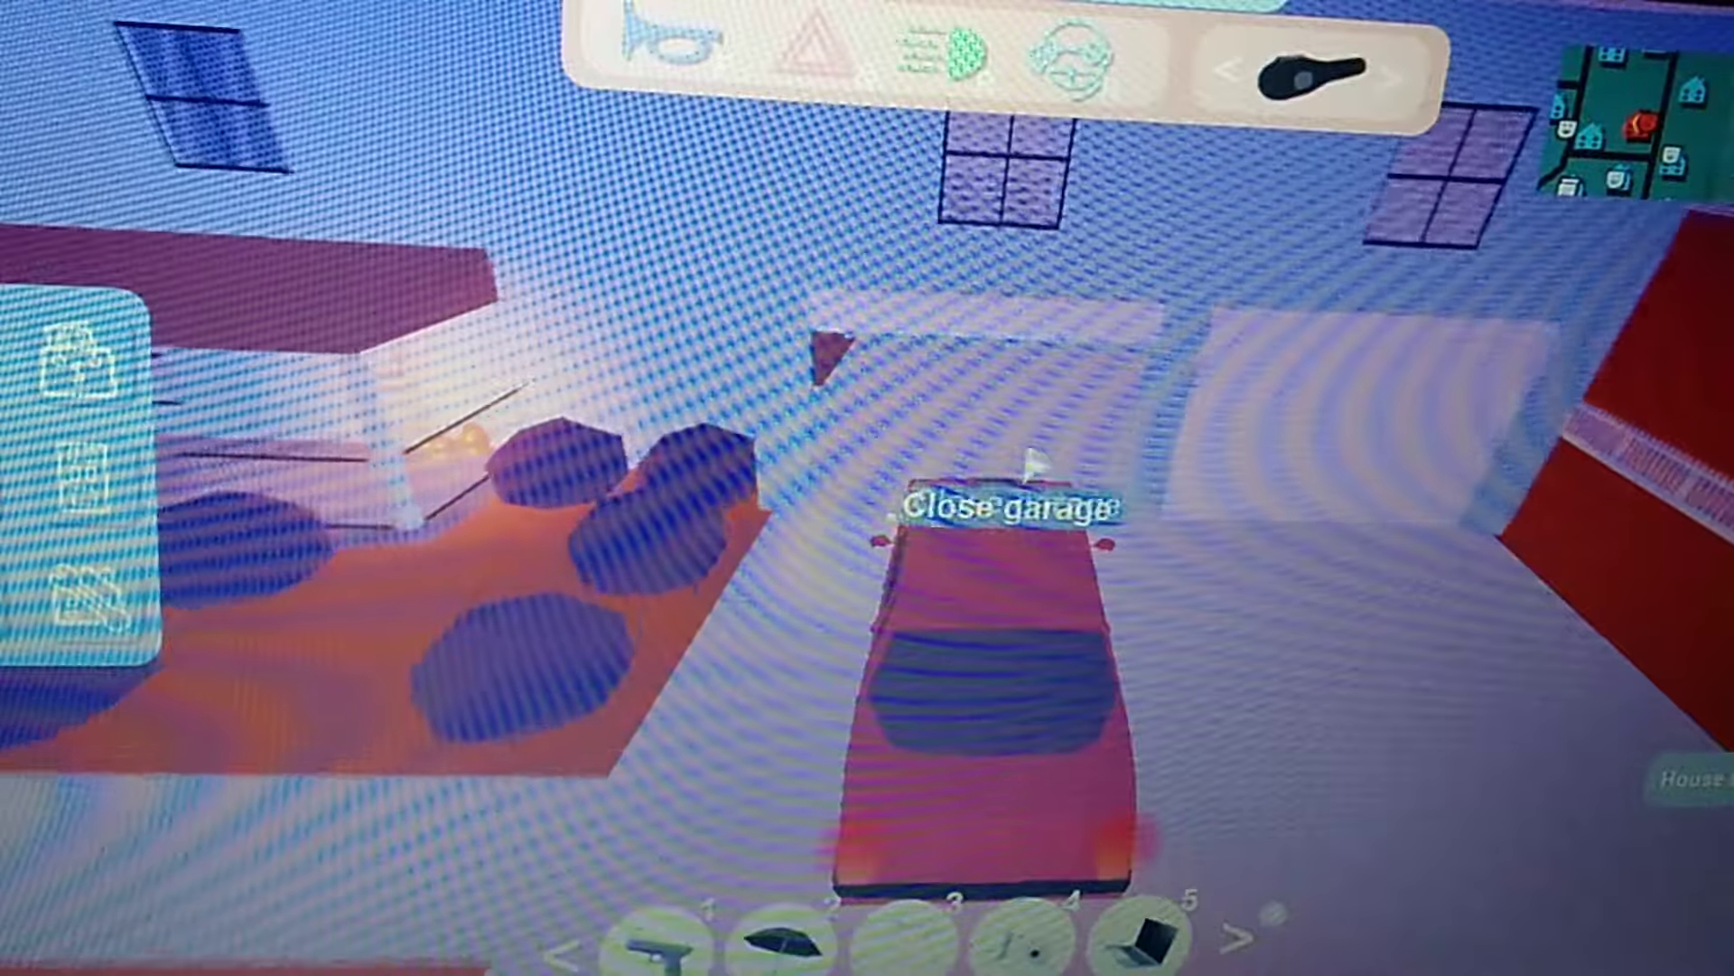
key(w)
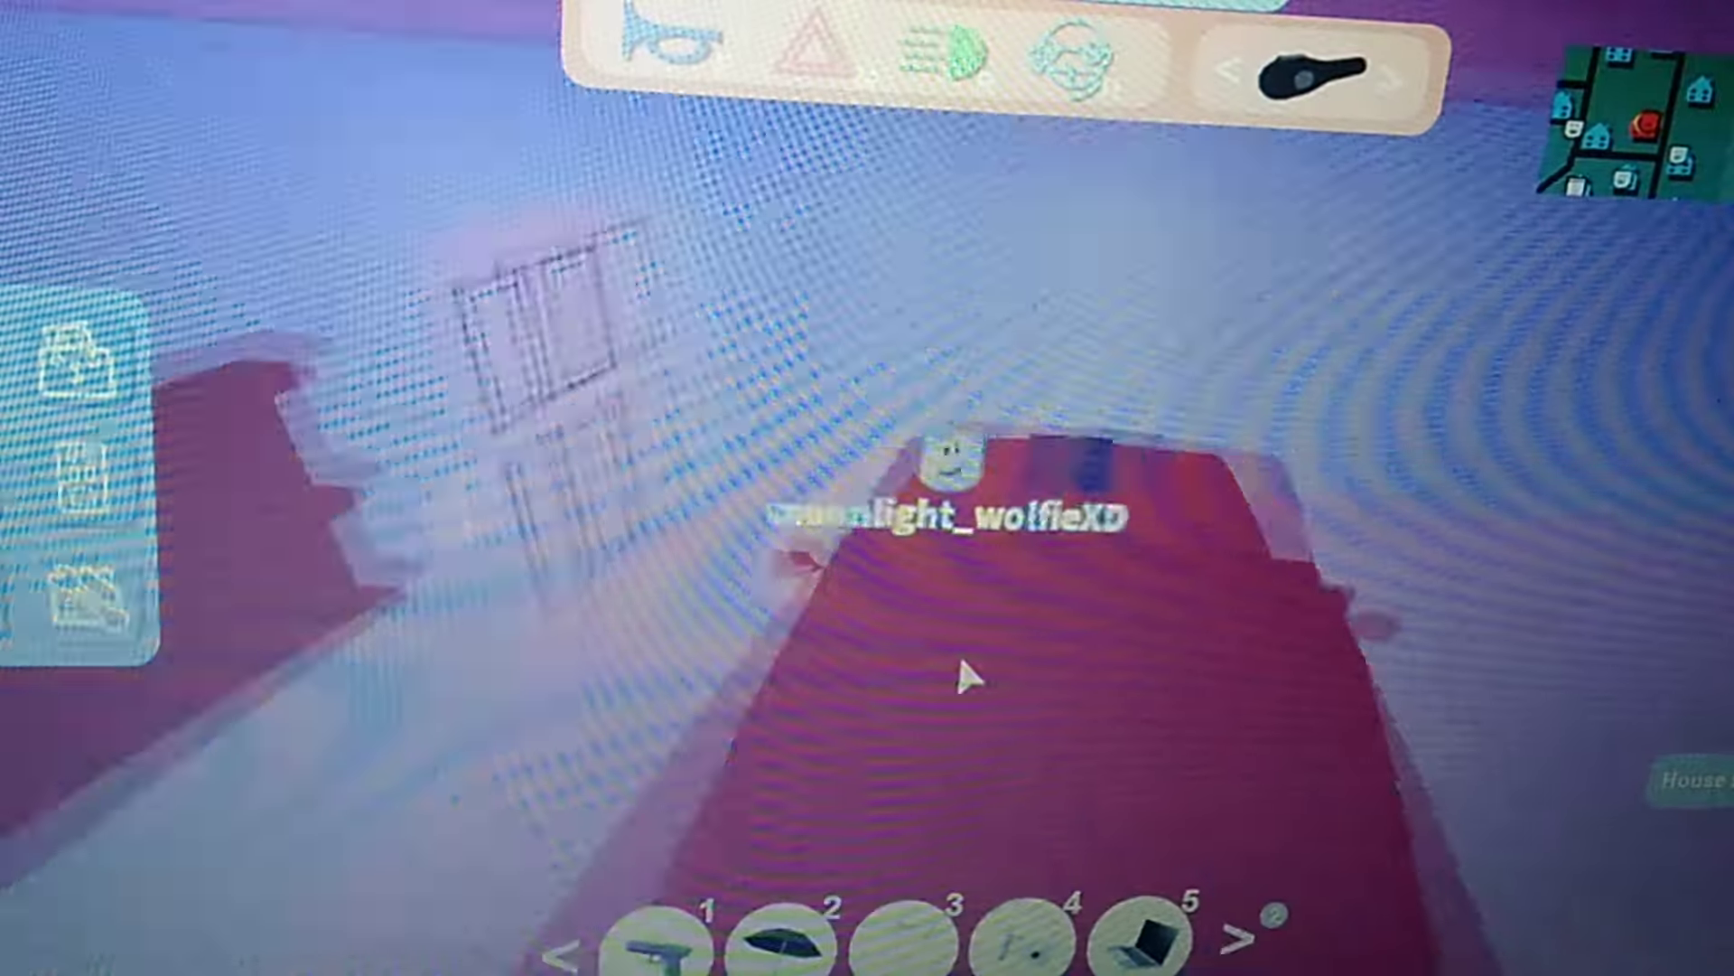
Park the car inside the garage and close the garage door
drag(966, 646, 431, 834)
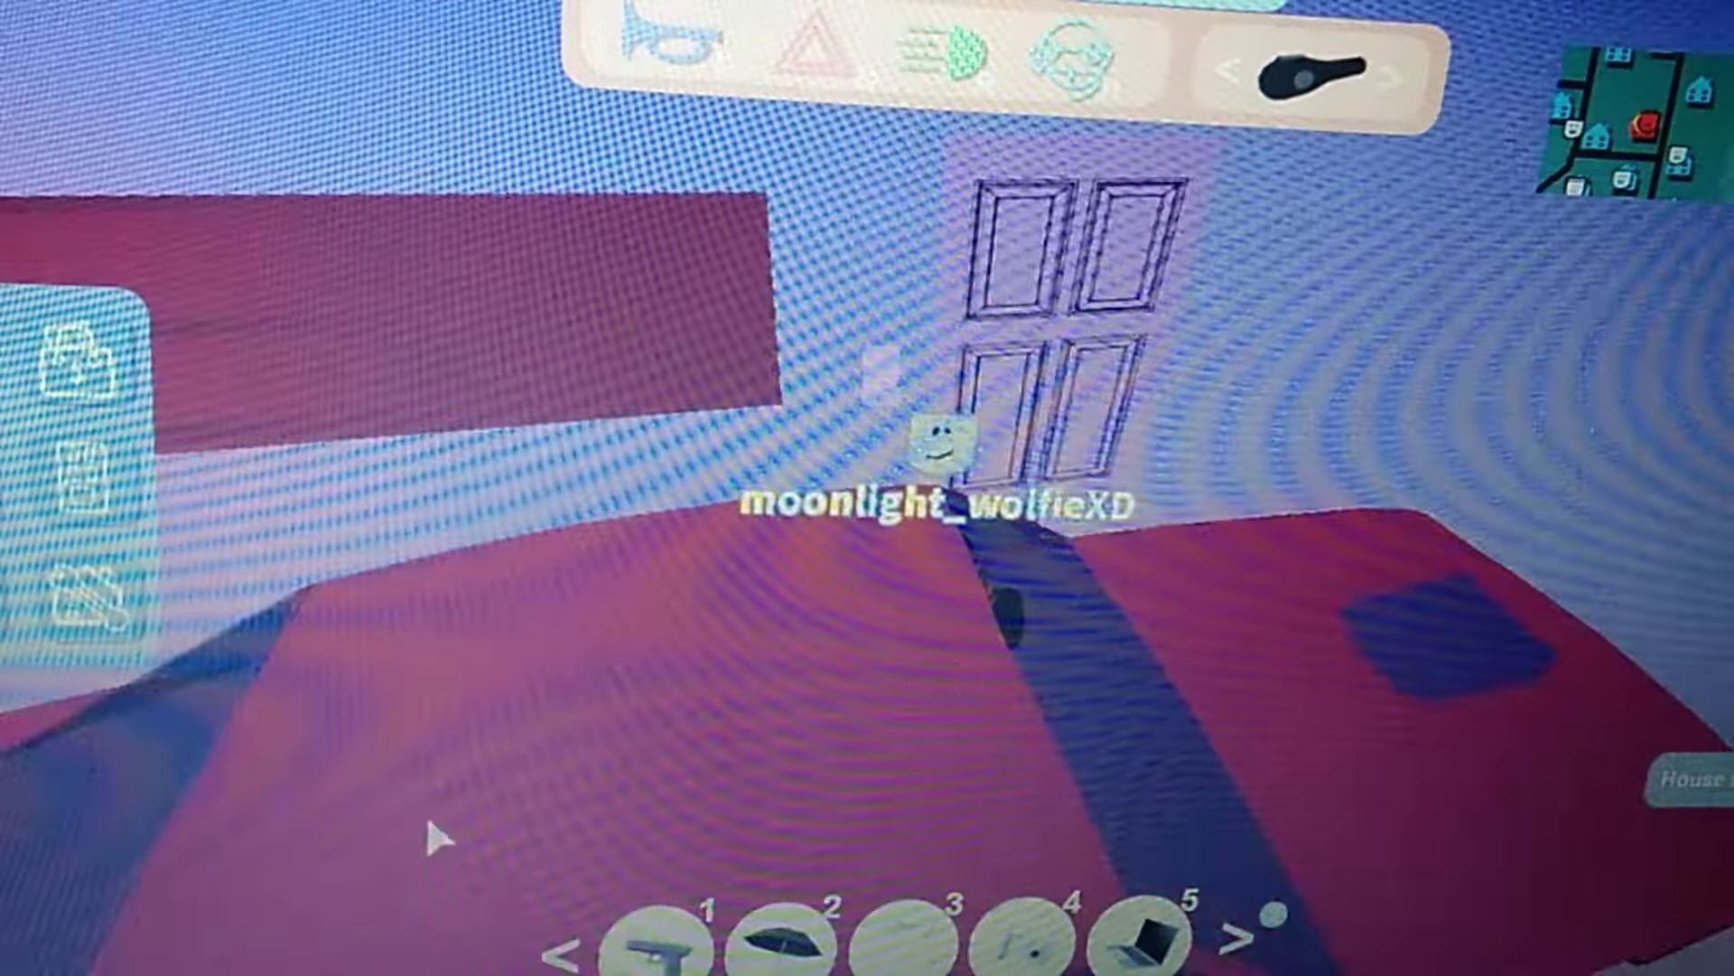
click(542, 292)
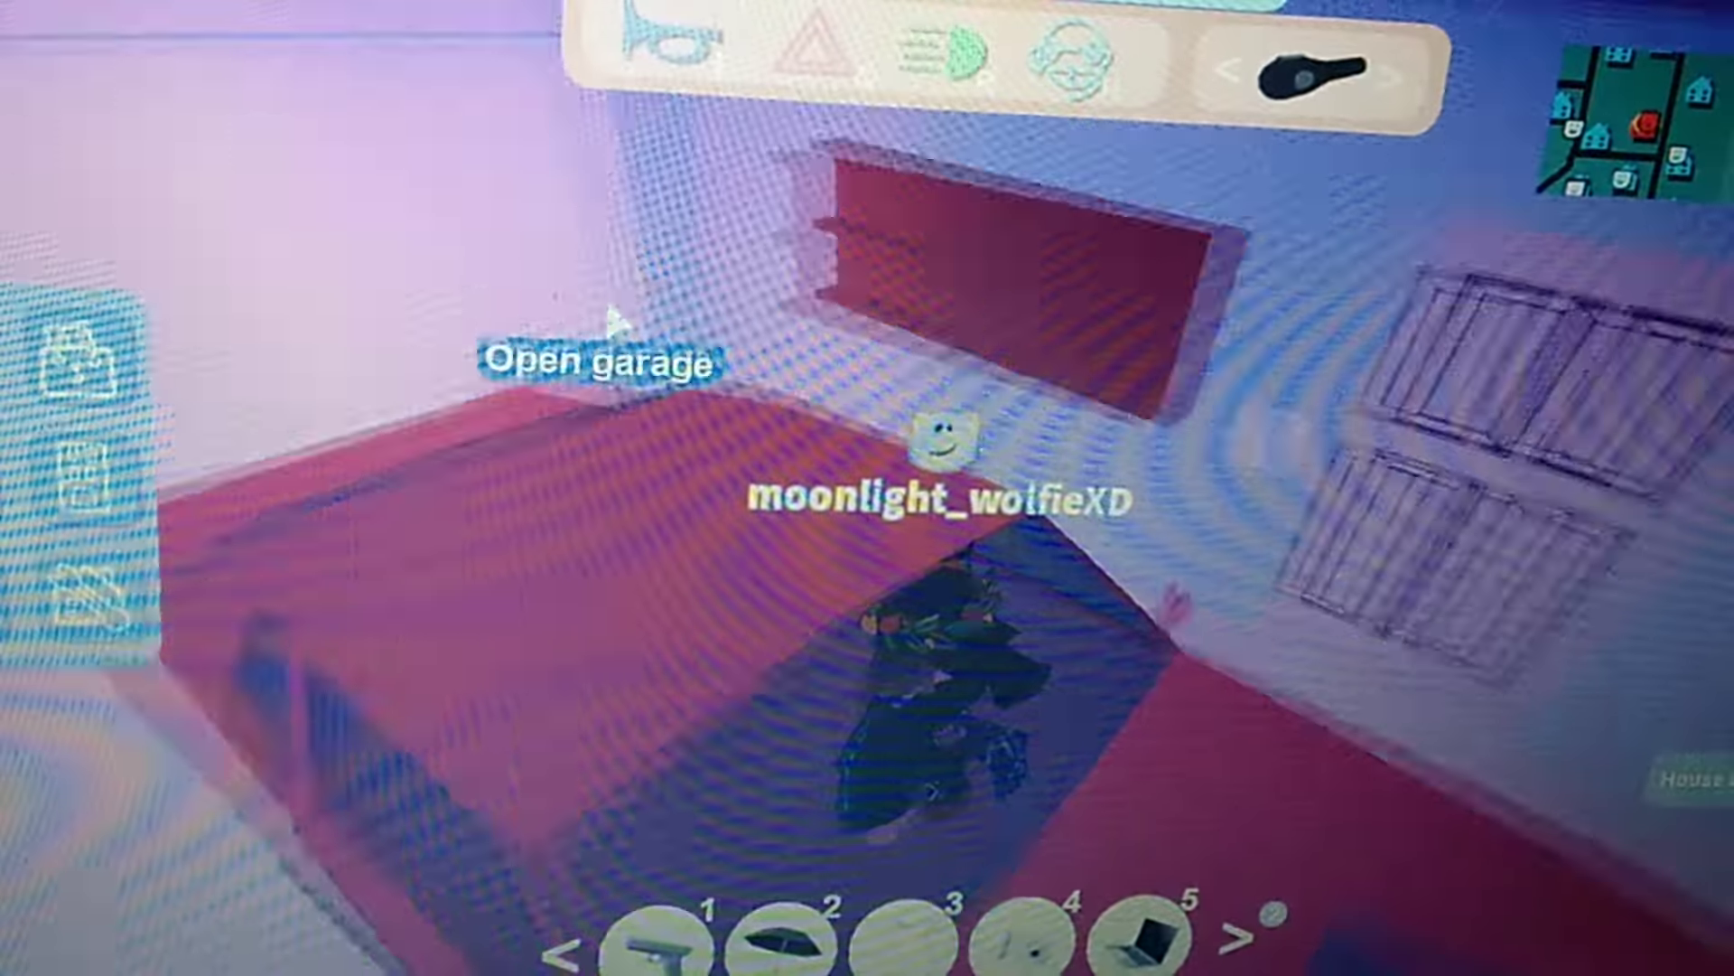
drag(601, 311, 487, 575)
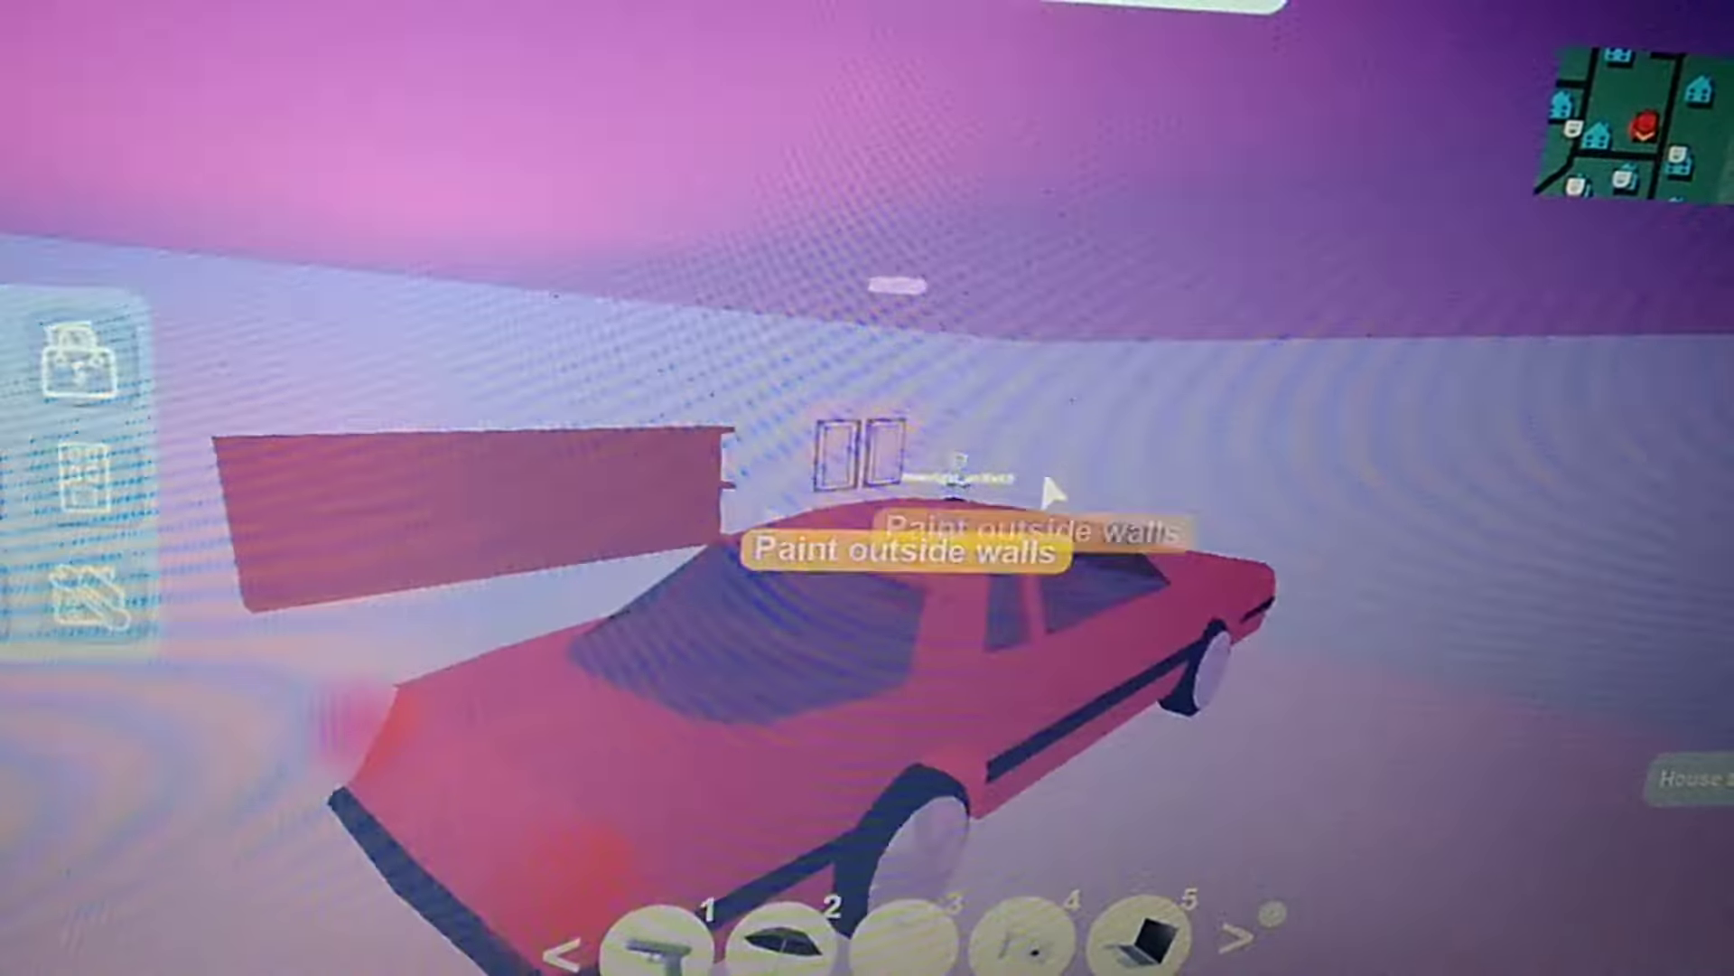
scroll(1043, 467, up, 5)
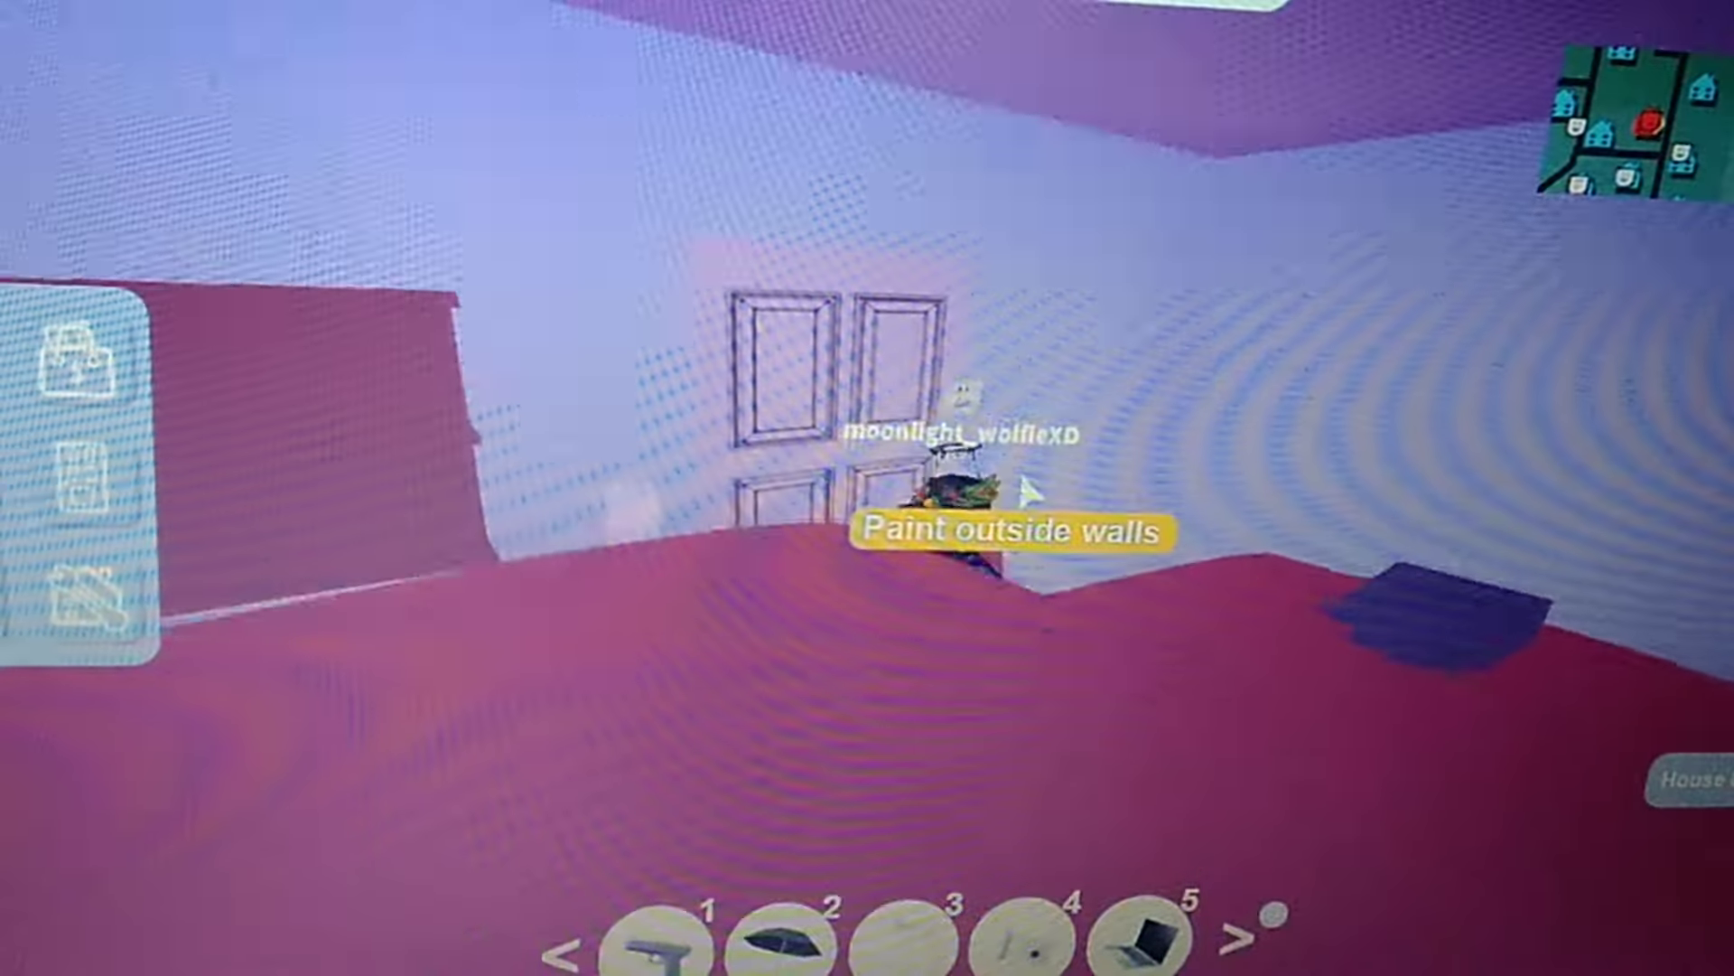
Paint the house's outside walls pink, then close the colour palette
click(1032, 518)
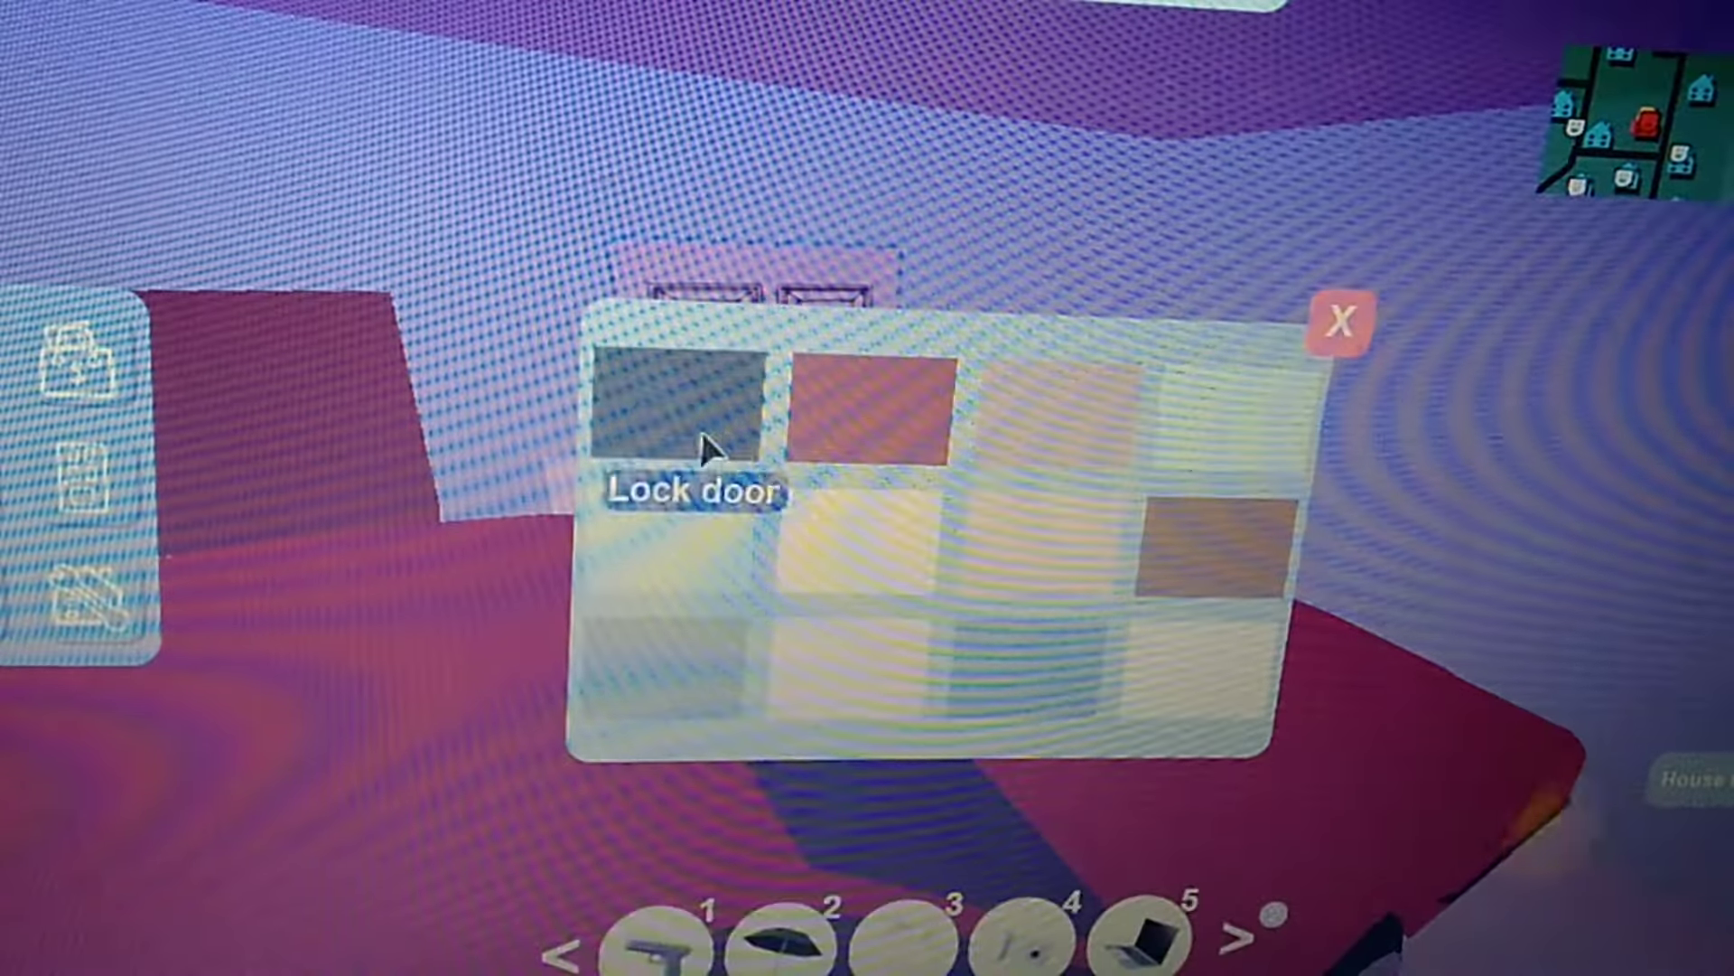
click(701, 428)
drag(868, 542, 1009, 505)
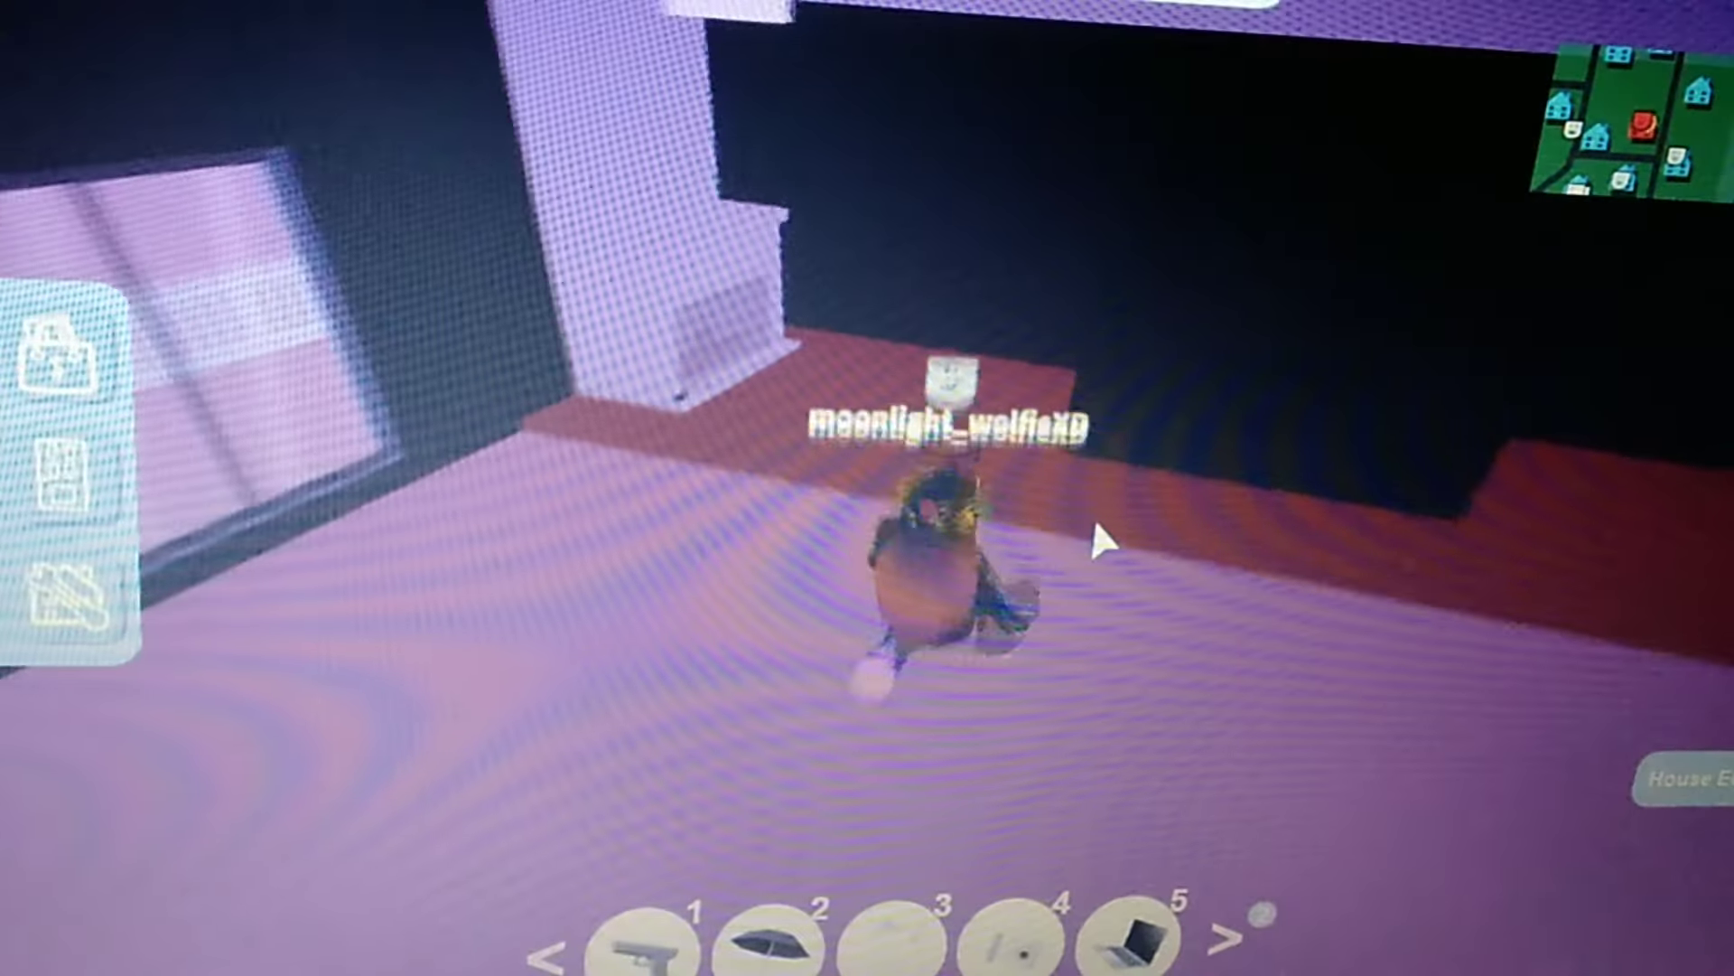
mouse_move(1093, 518)
mouse_down()
mouse_move(1057, 329)
mouse_move(709, 549)
mouse_up()
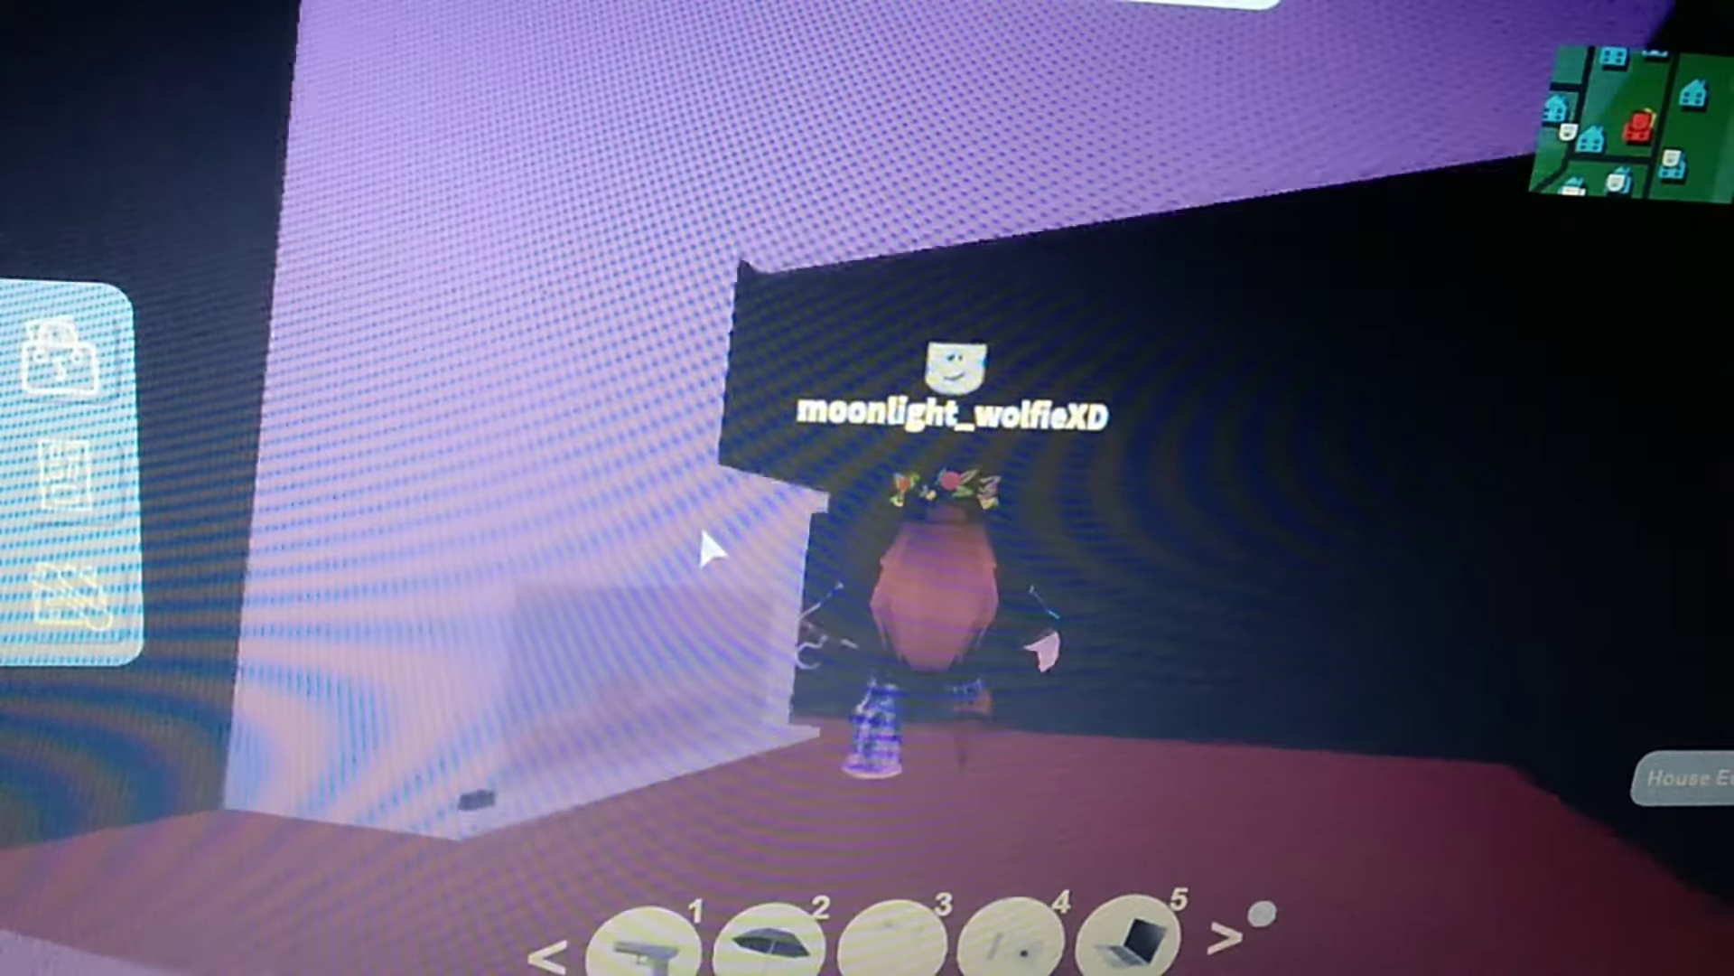
mouse_move(1036, 397)
mouse_down()
mouse_move(694, 461)
mouse_move(846, 464)
mouse_up()
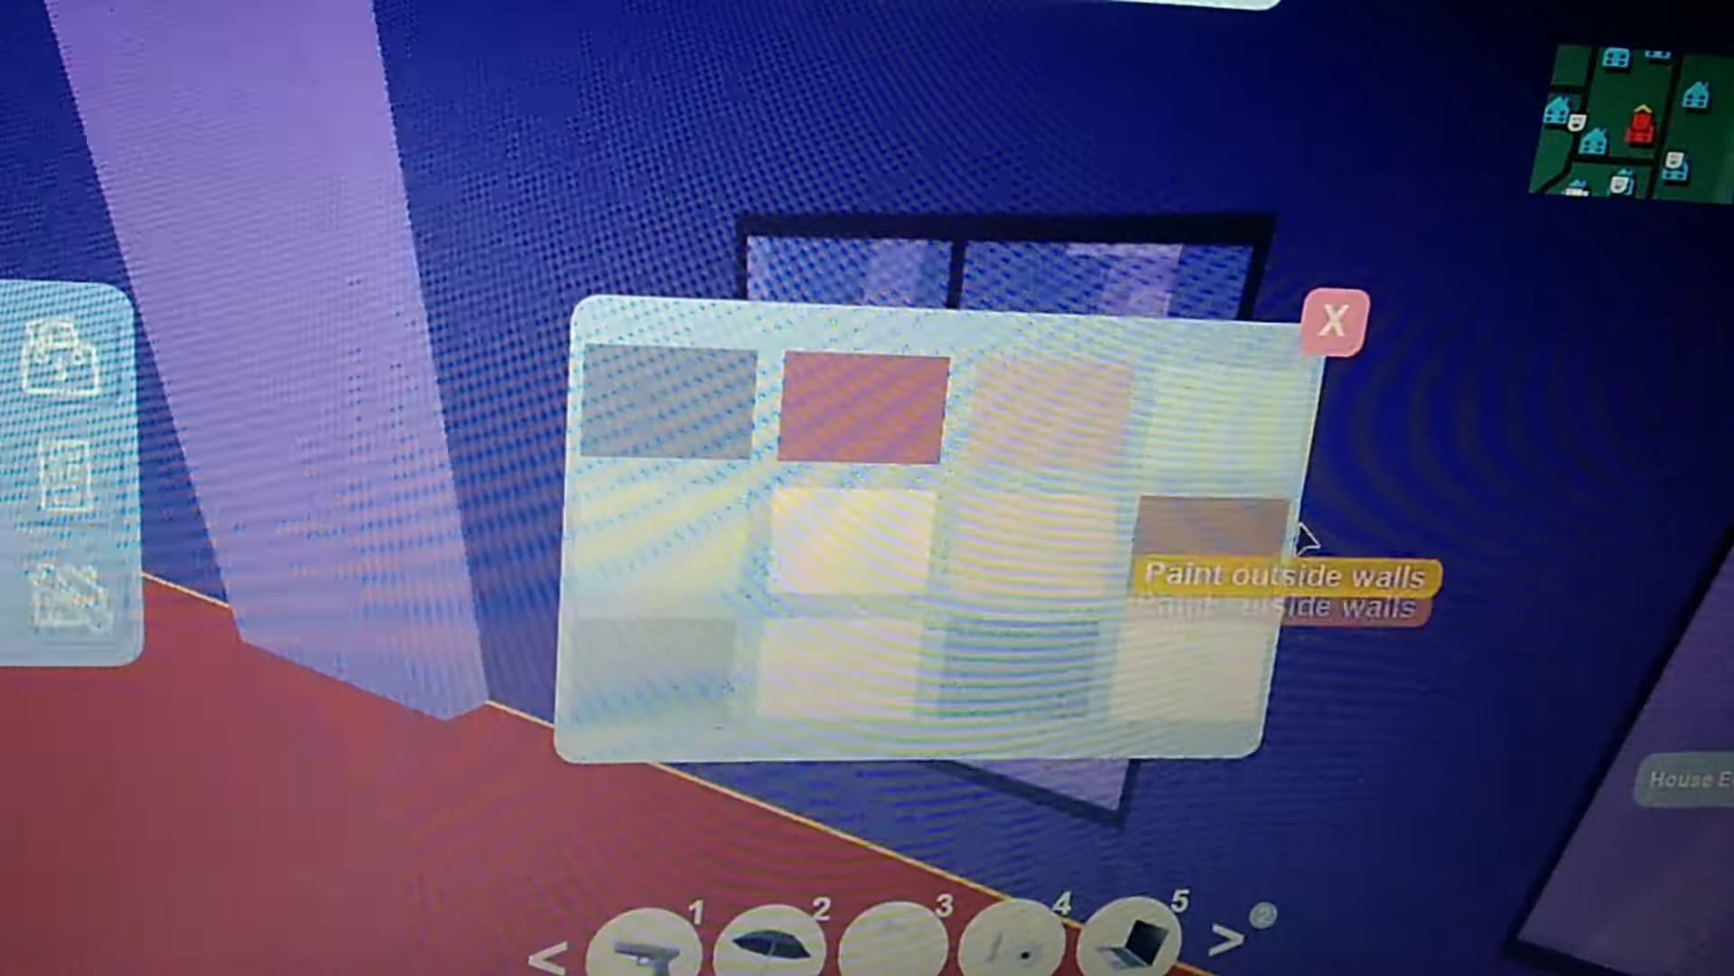
click(1335, 322)
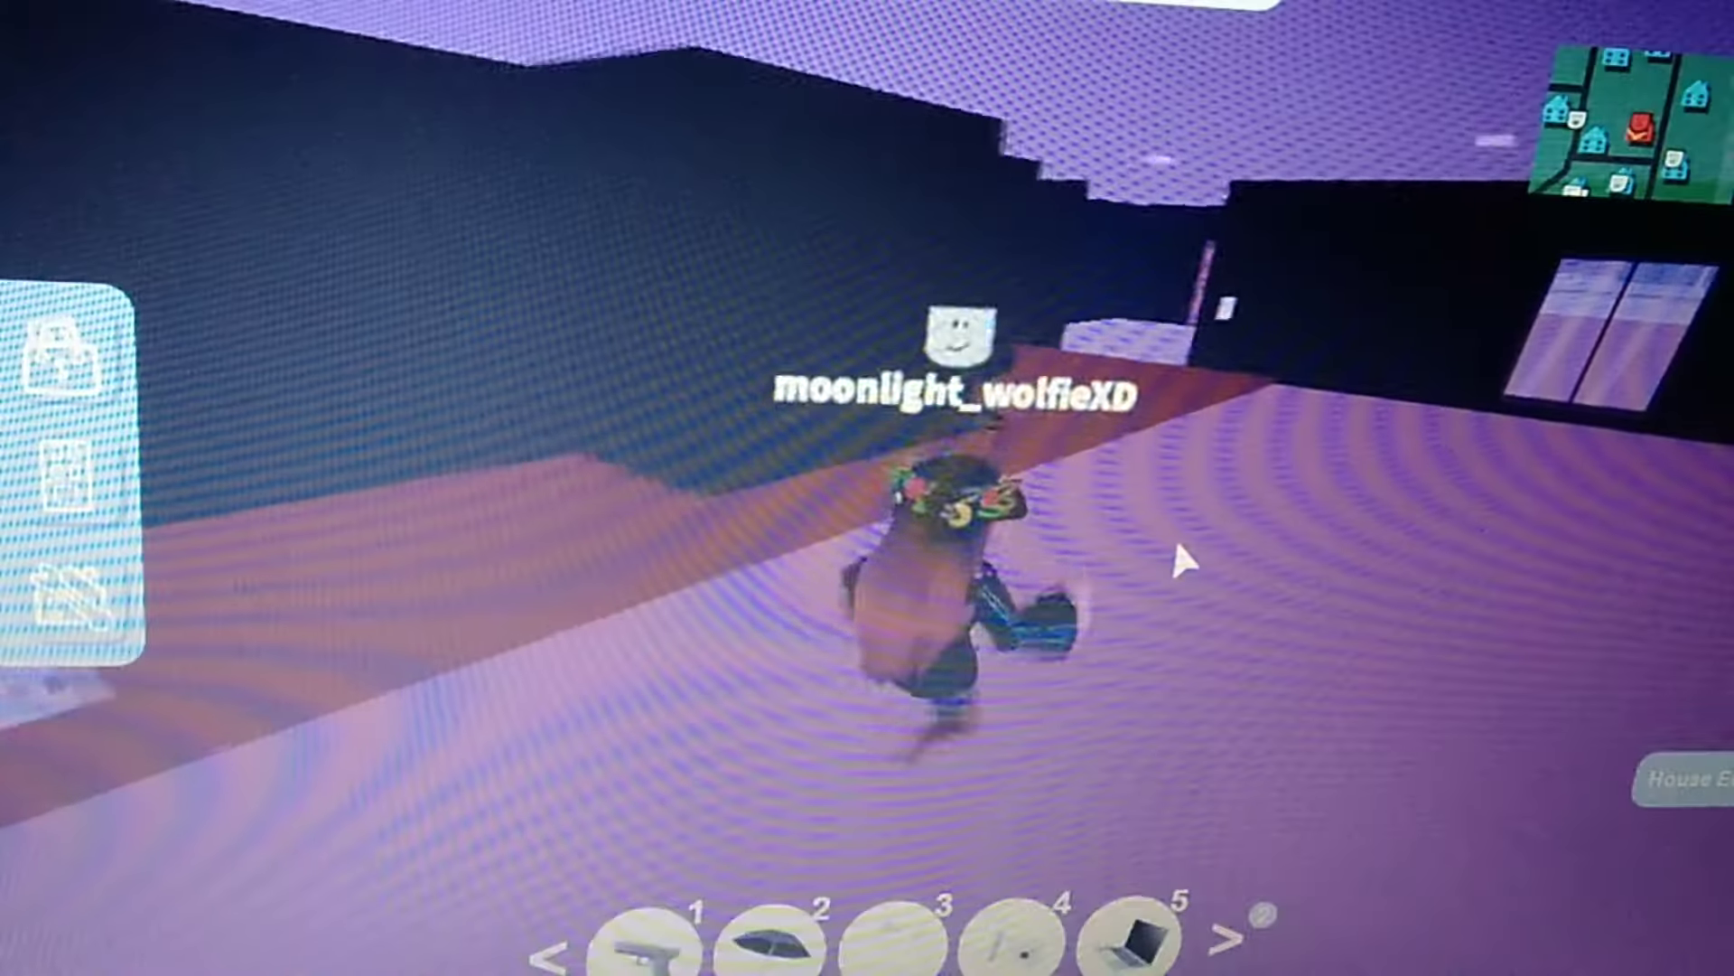
Walk through the purple-floored room to the red door, then lock and unlock it
key(w)
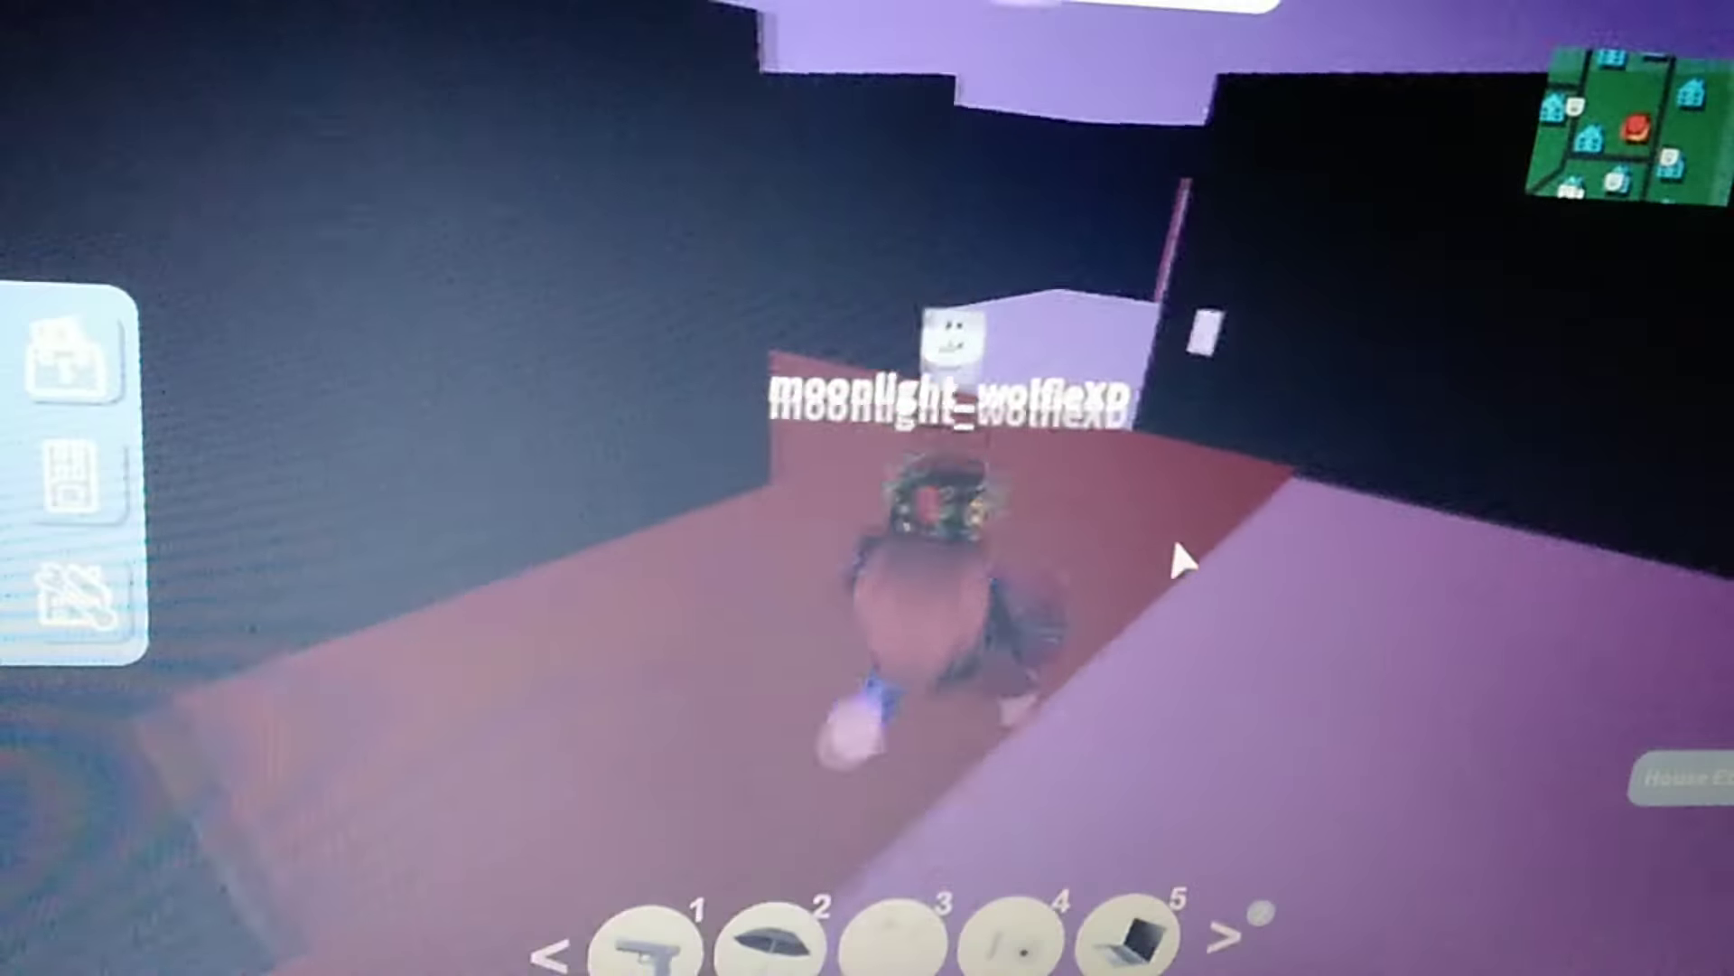
key(w)
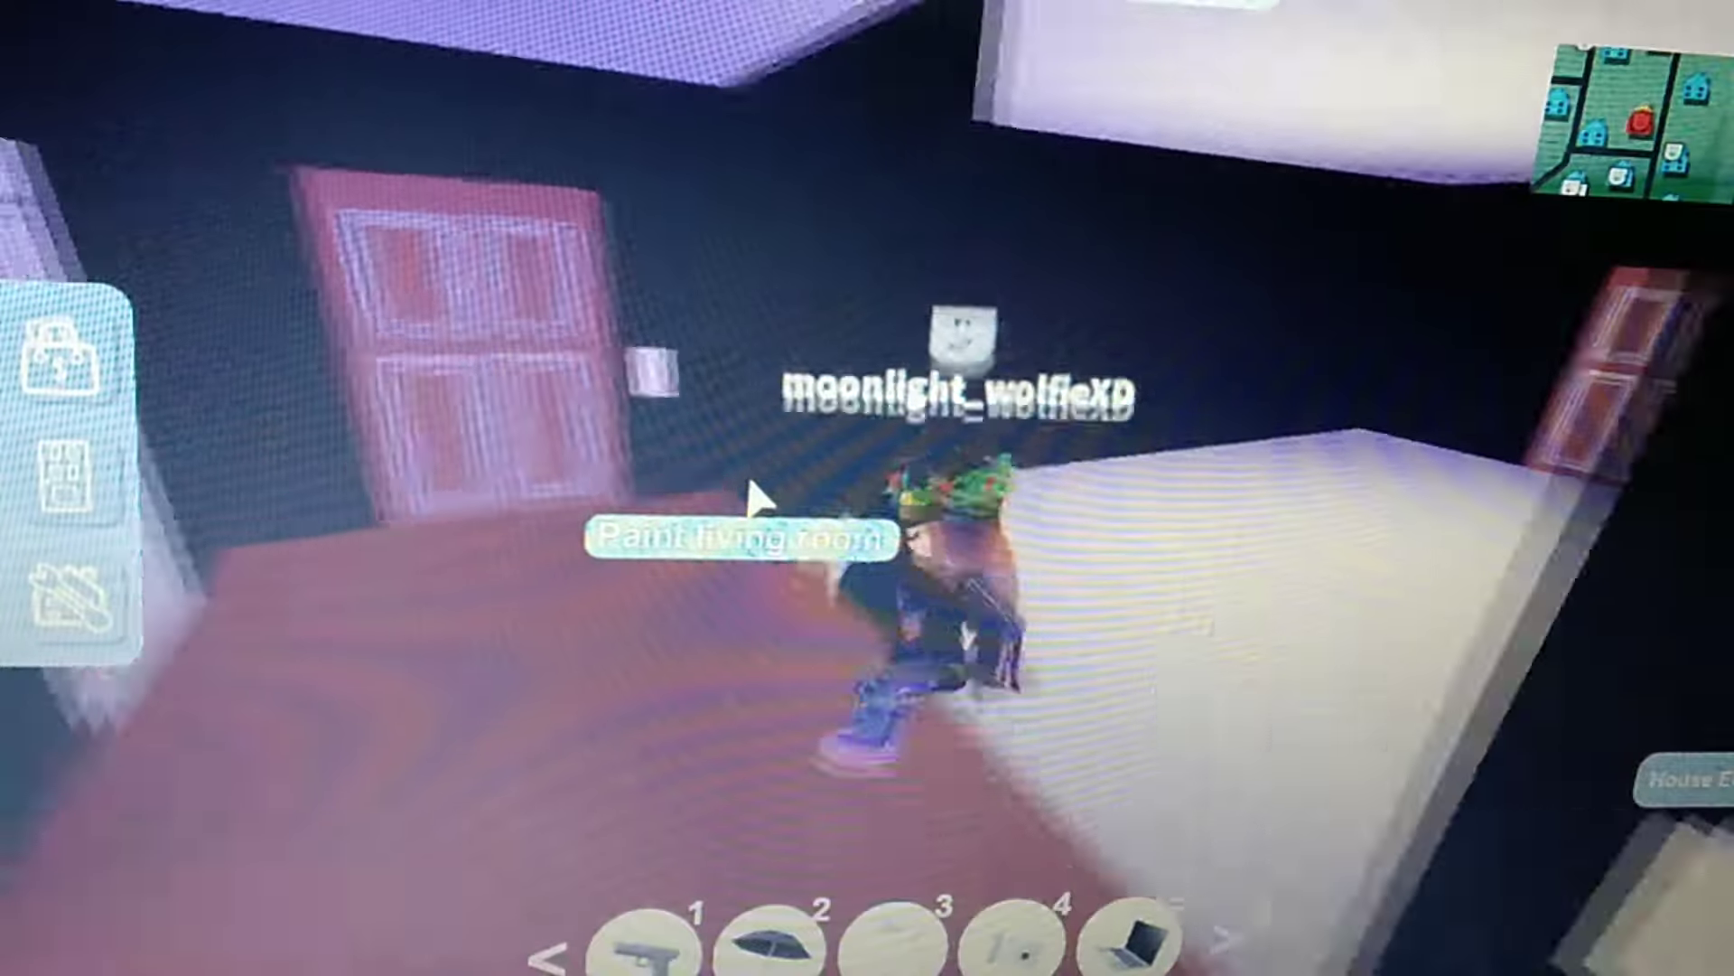
key(w)
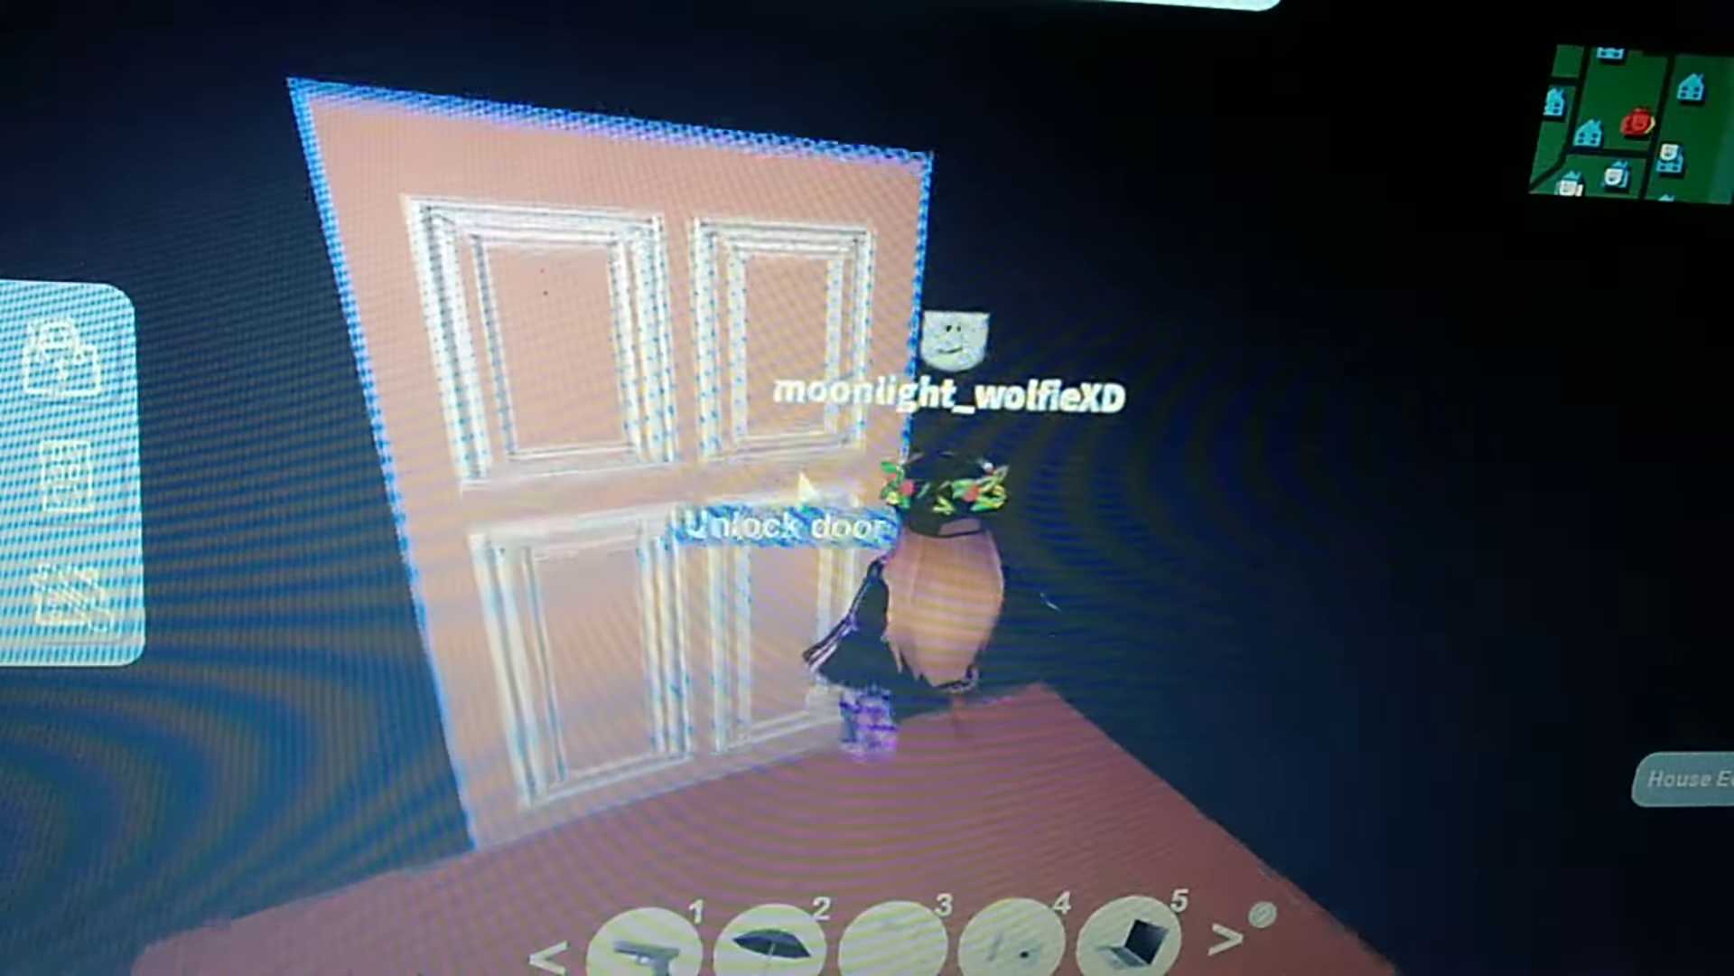
key(w)
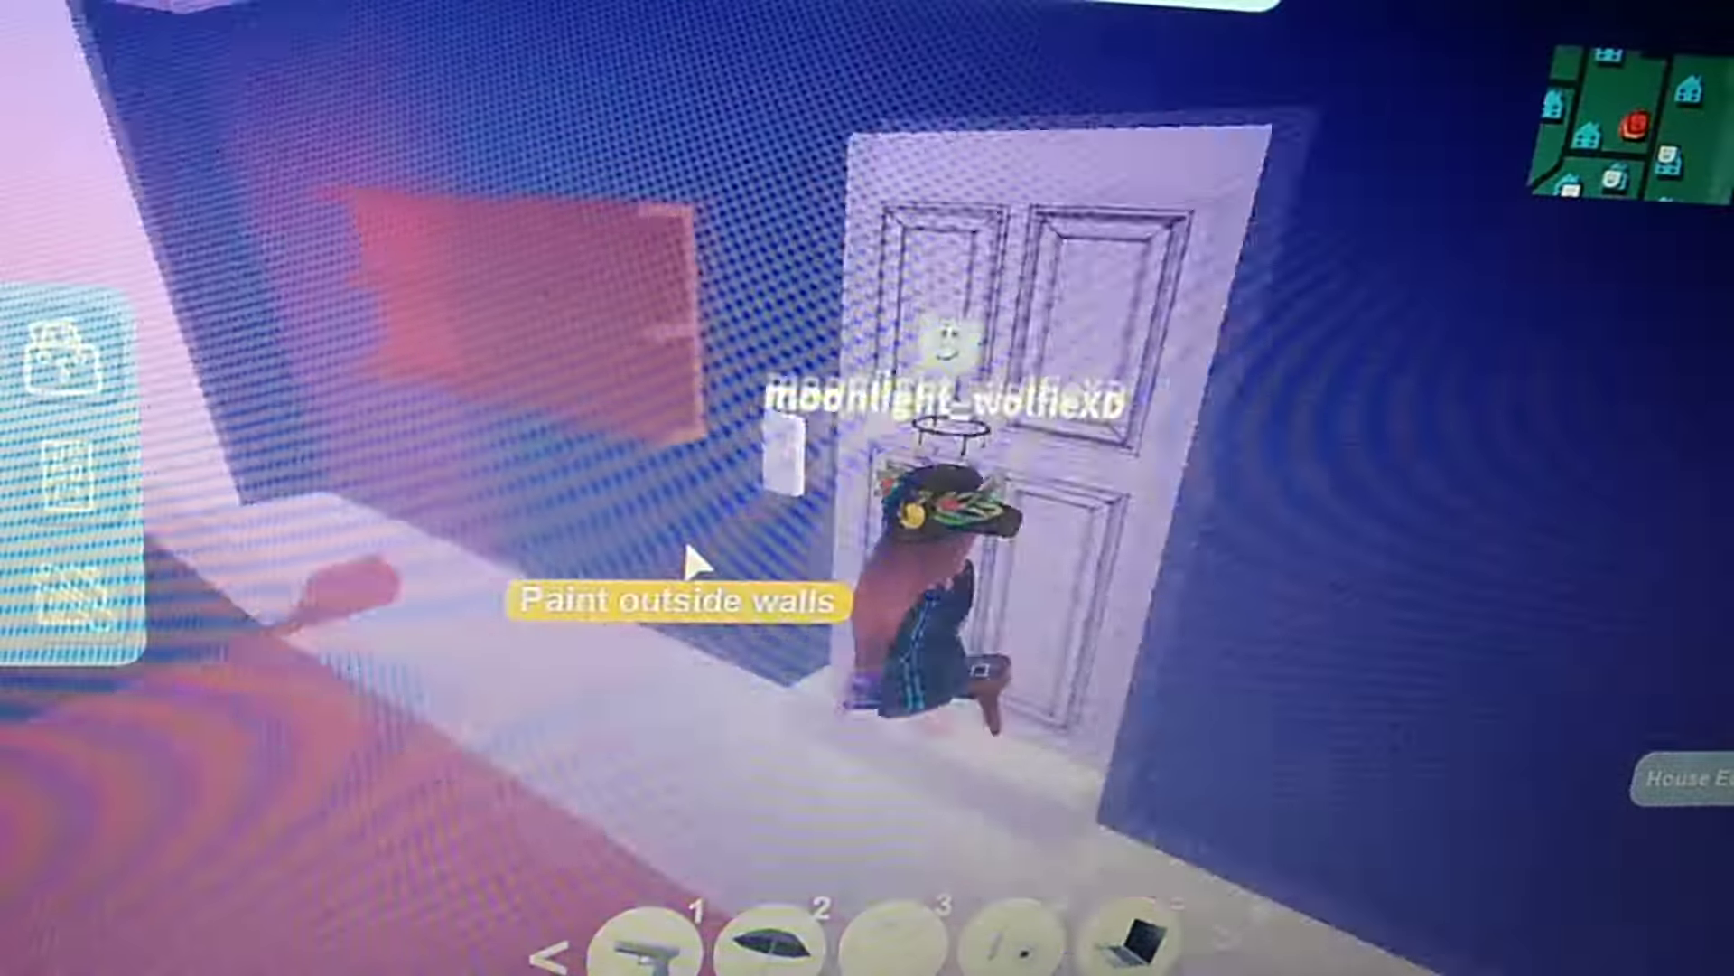
key(w)
click(679, 501)
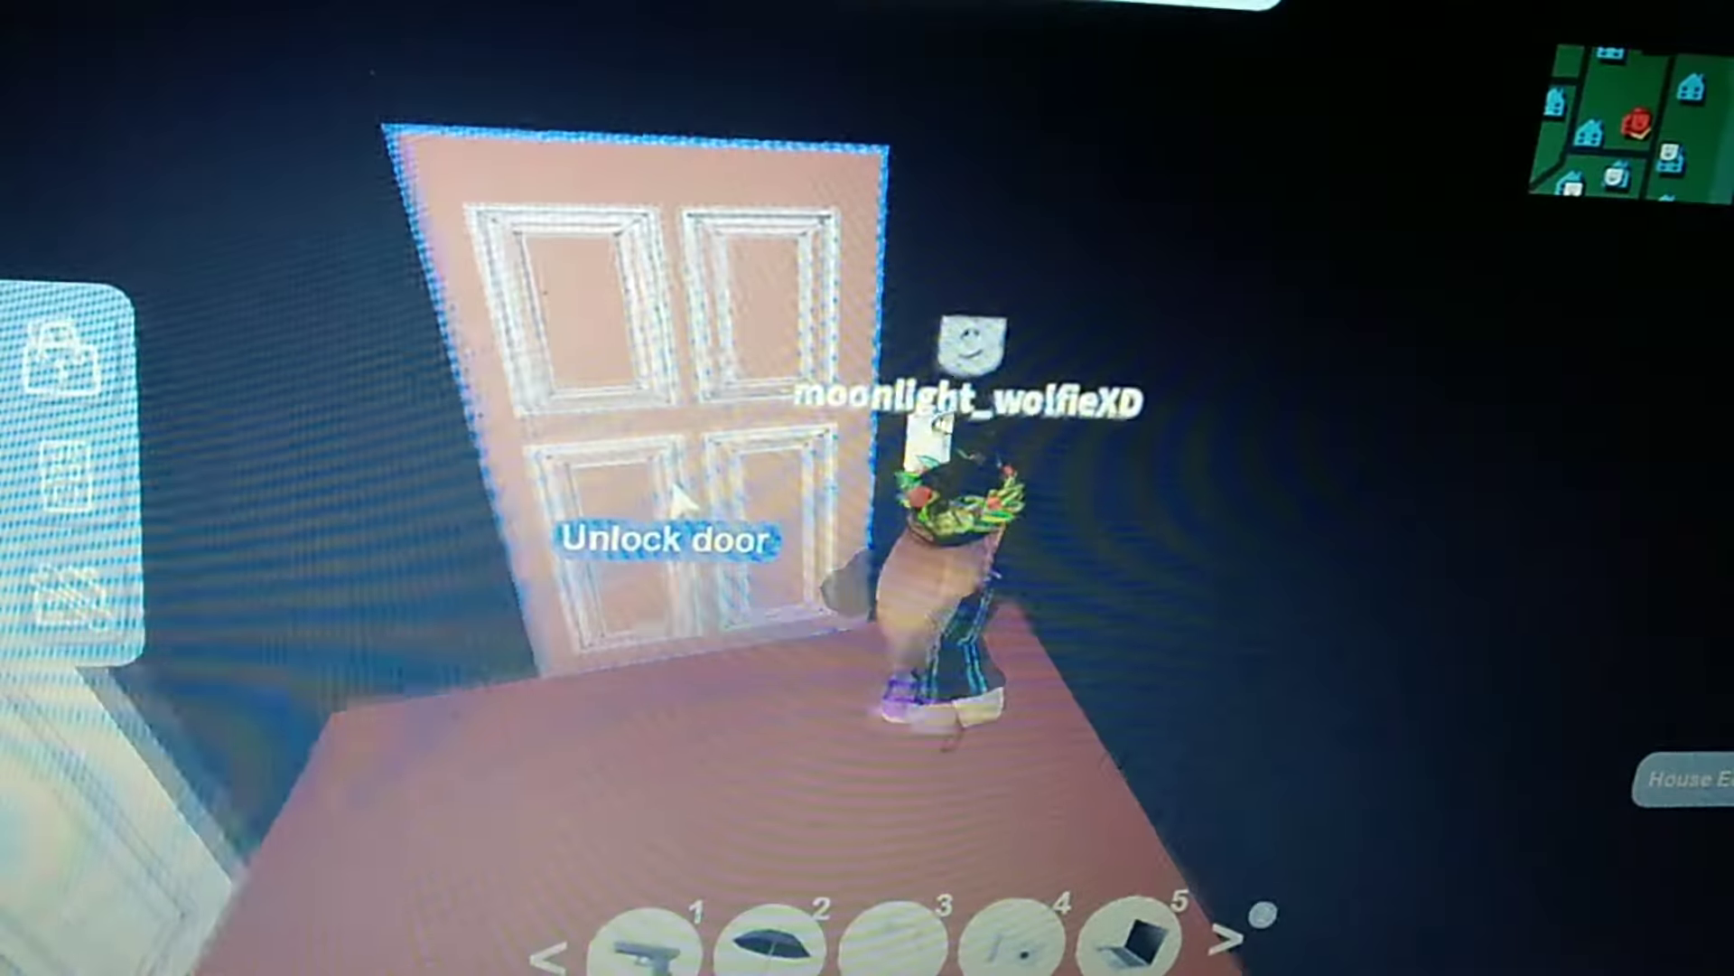
click(677, 502)
Unlock the bathroom and orange bedroom doors while walking through those rooms
key(s)
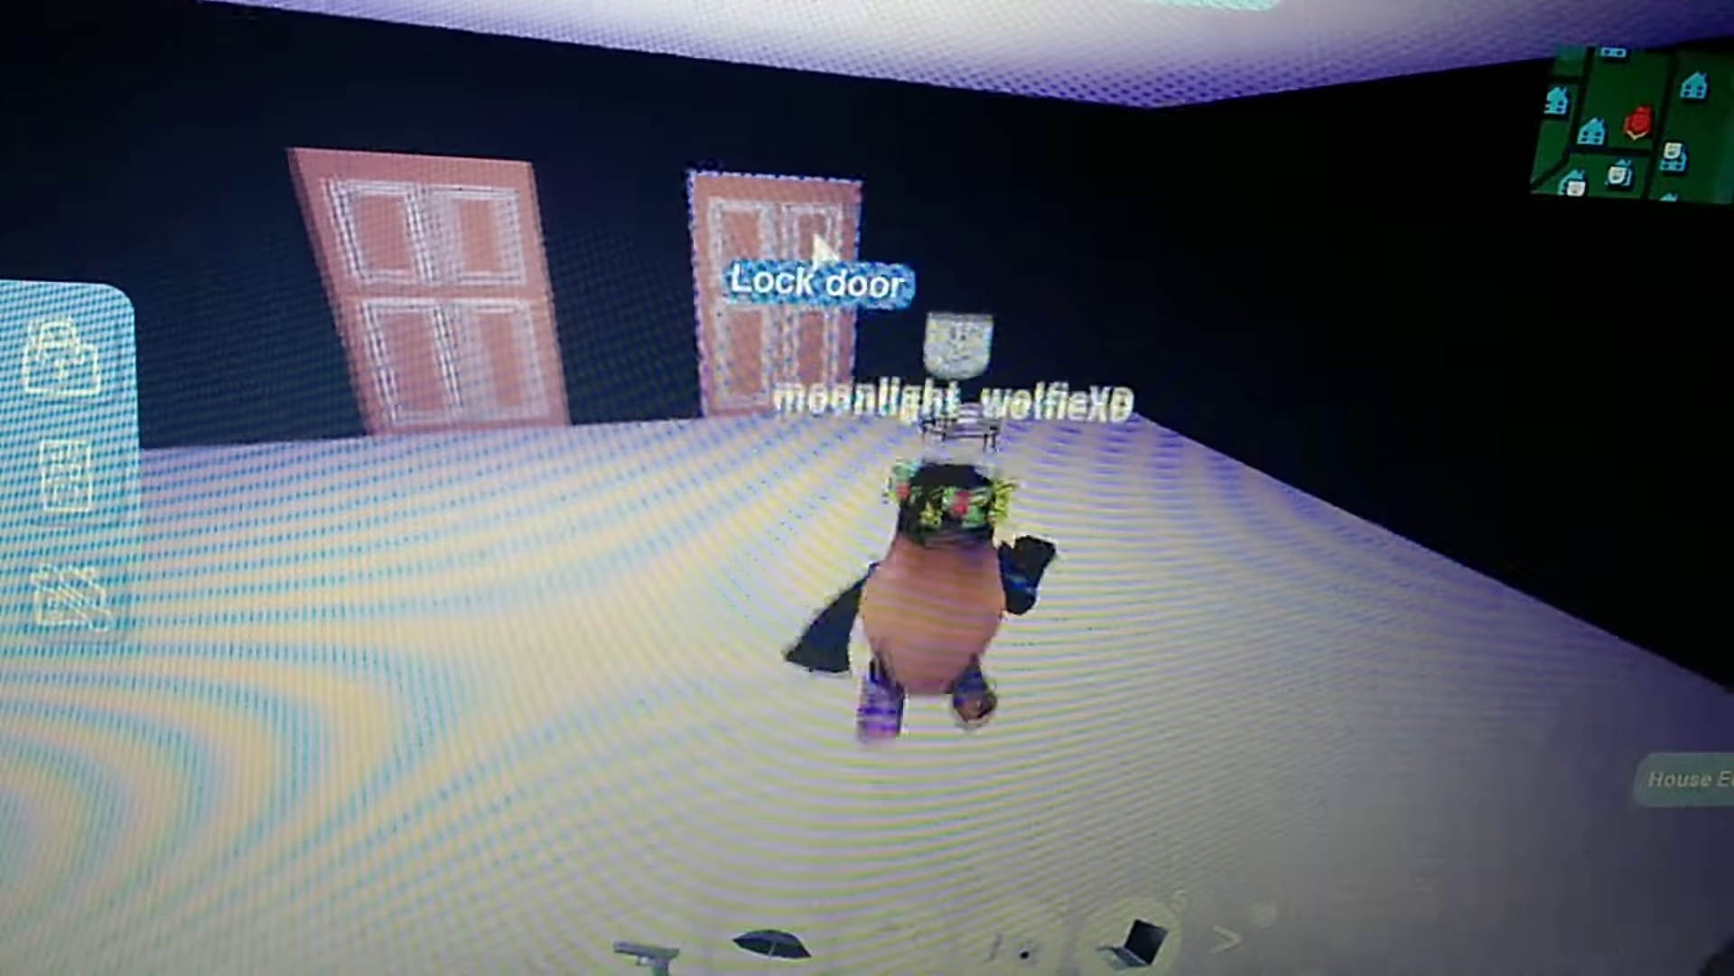
key(w)
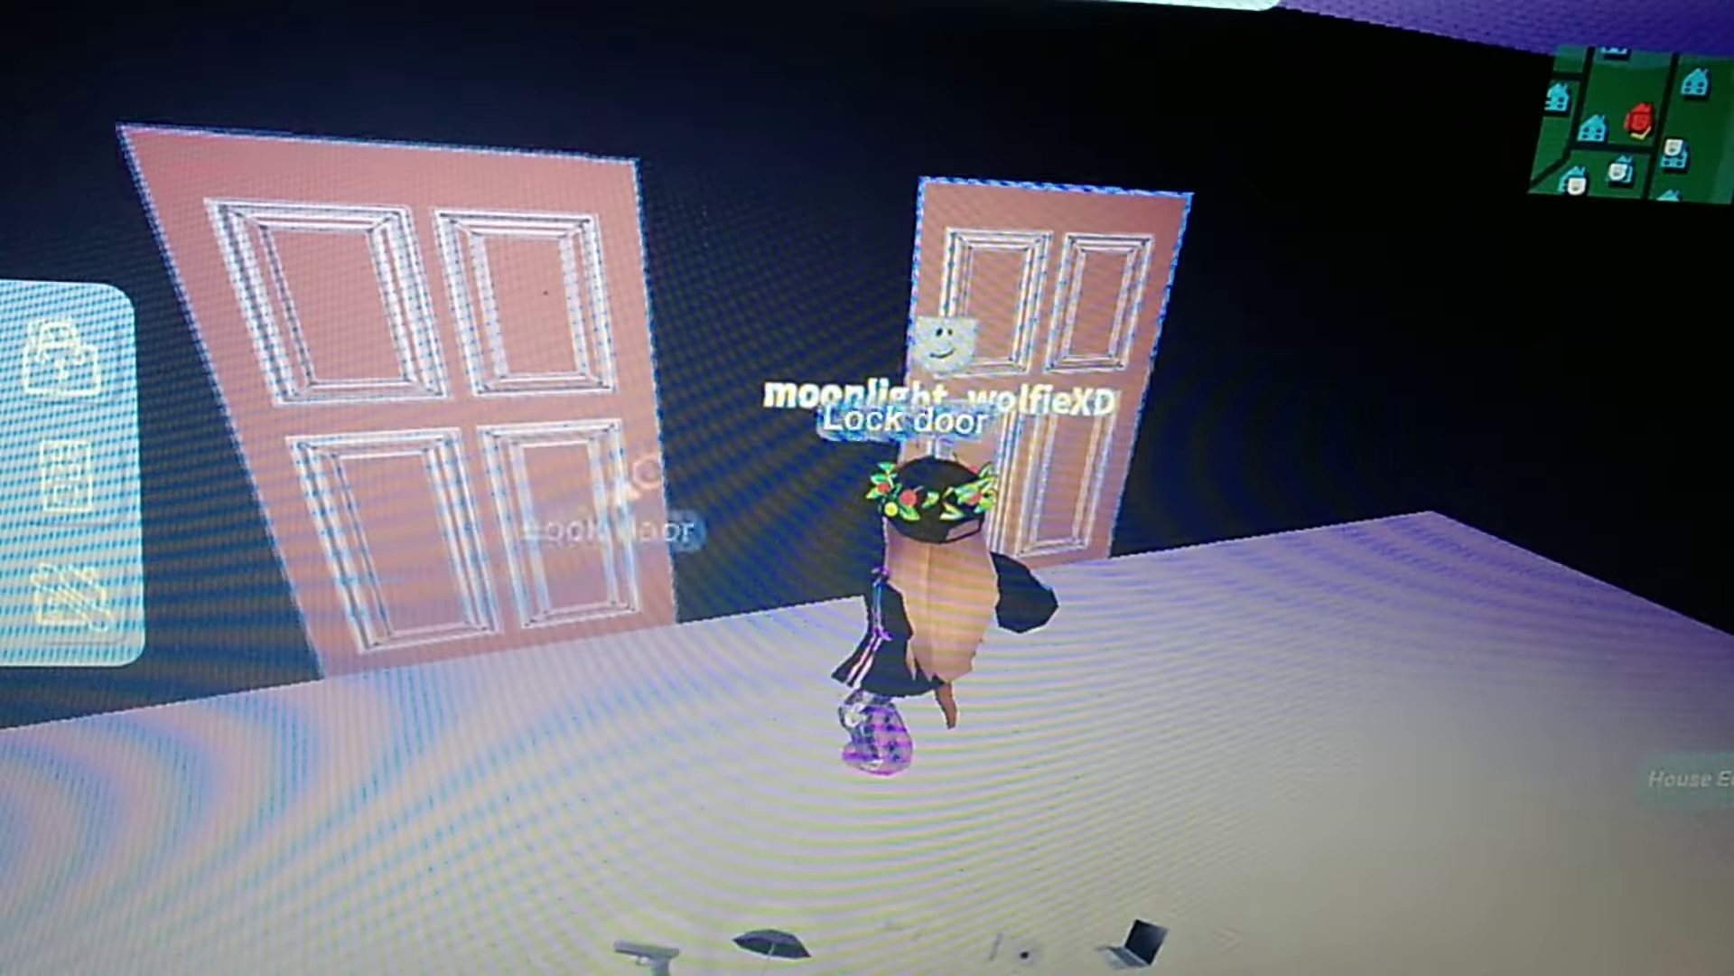
click(436, 512)
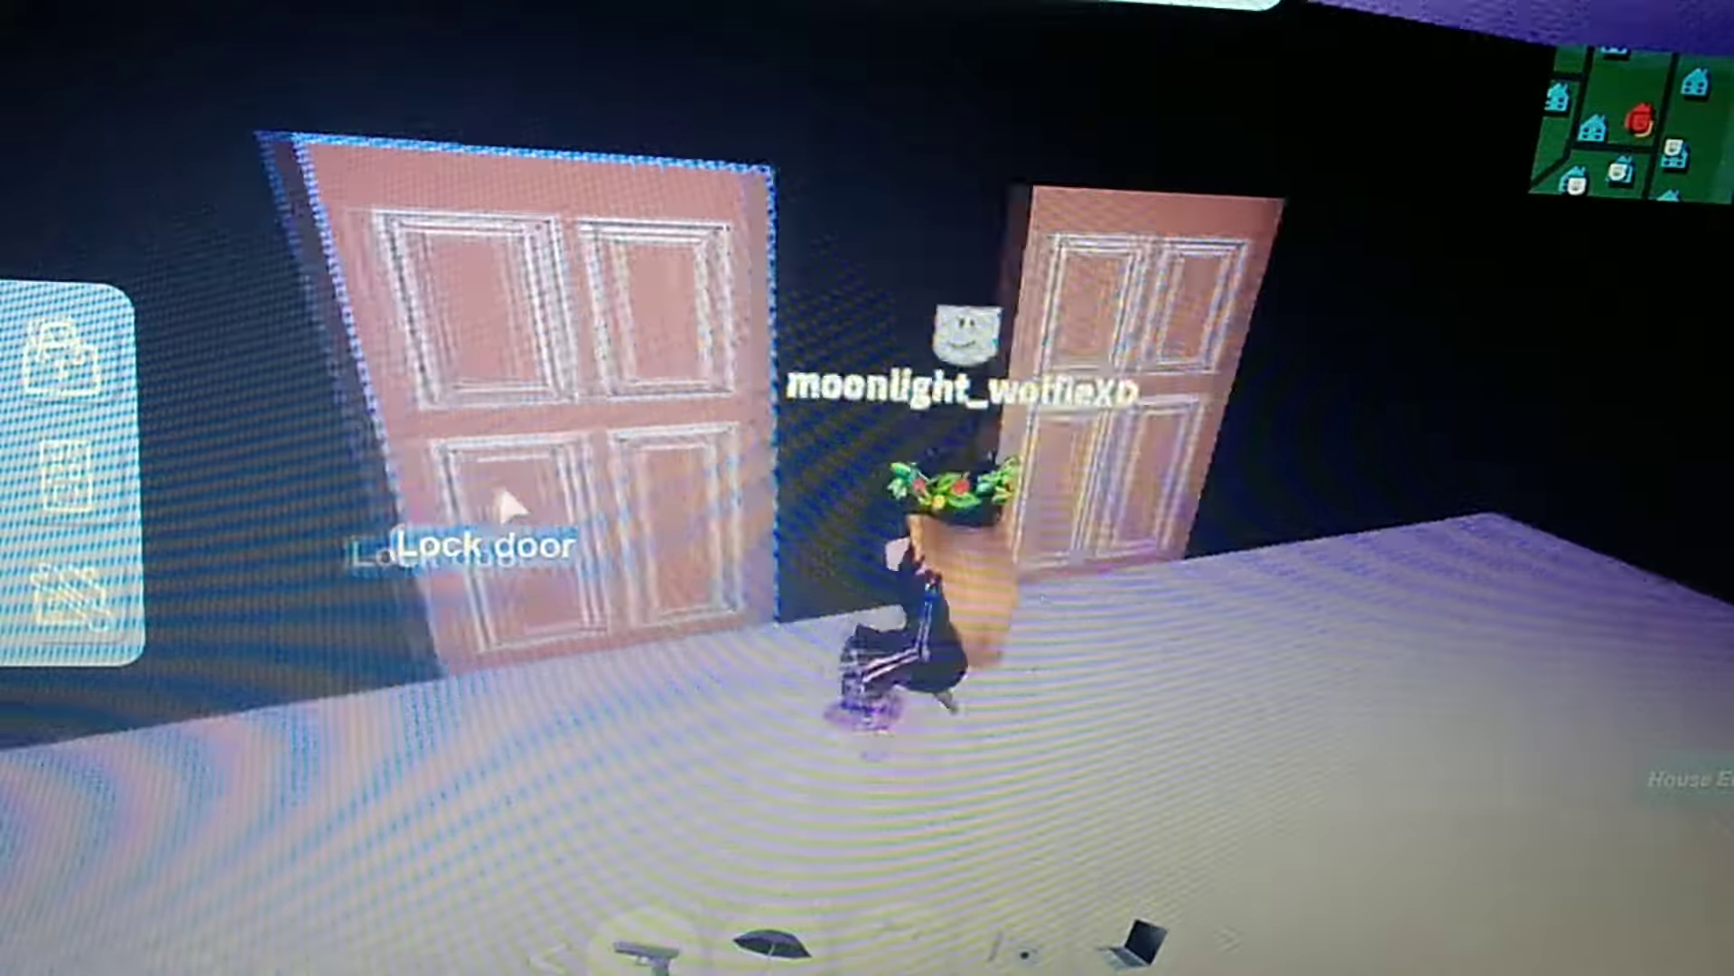
key(w)
key(w)
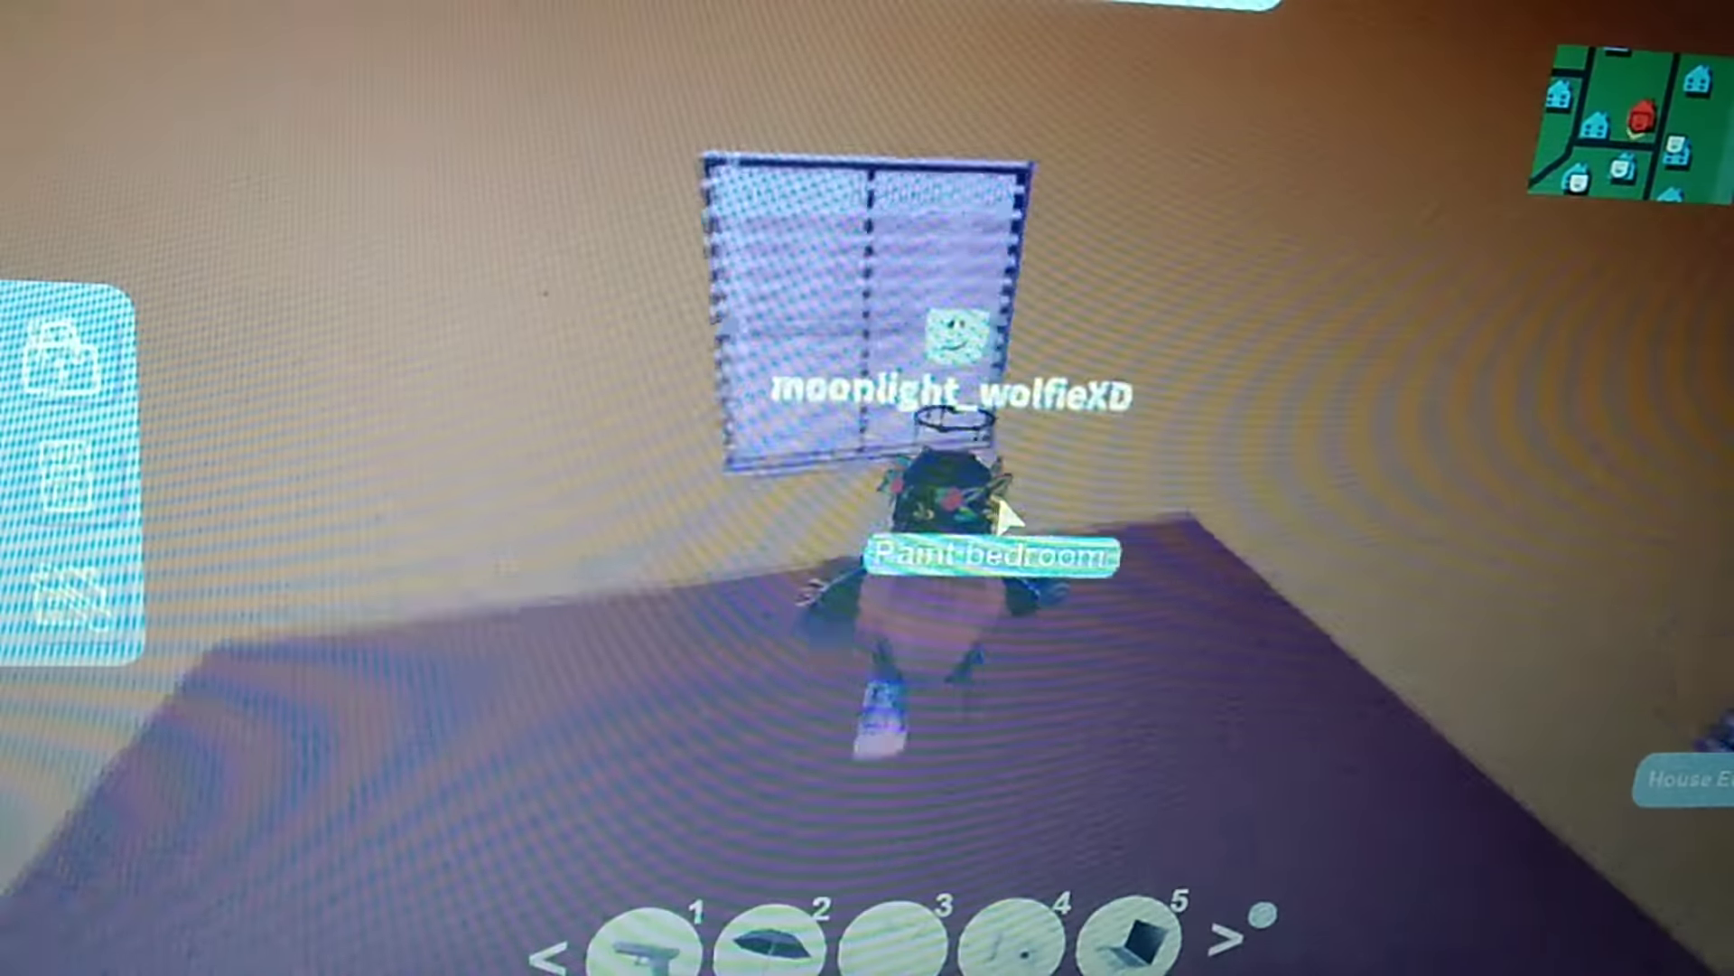
key(w)
key(w)
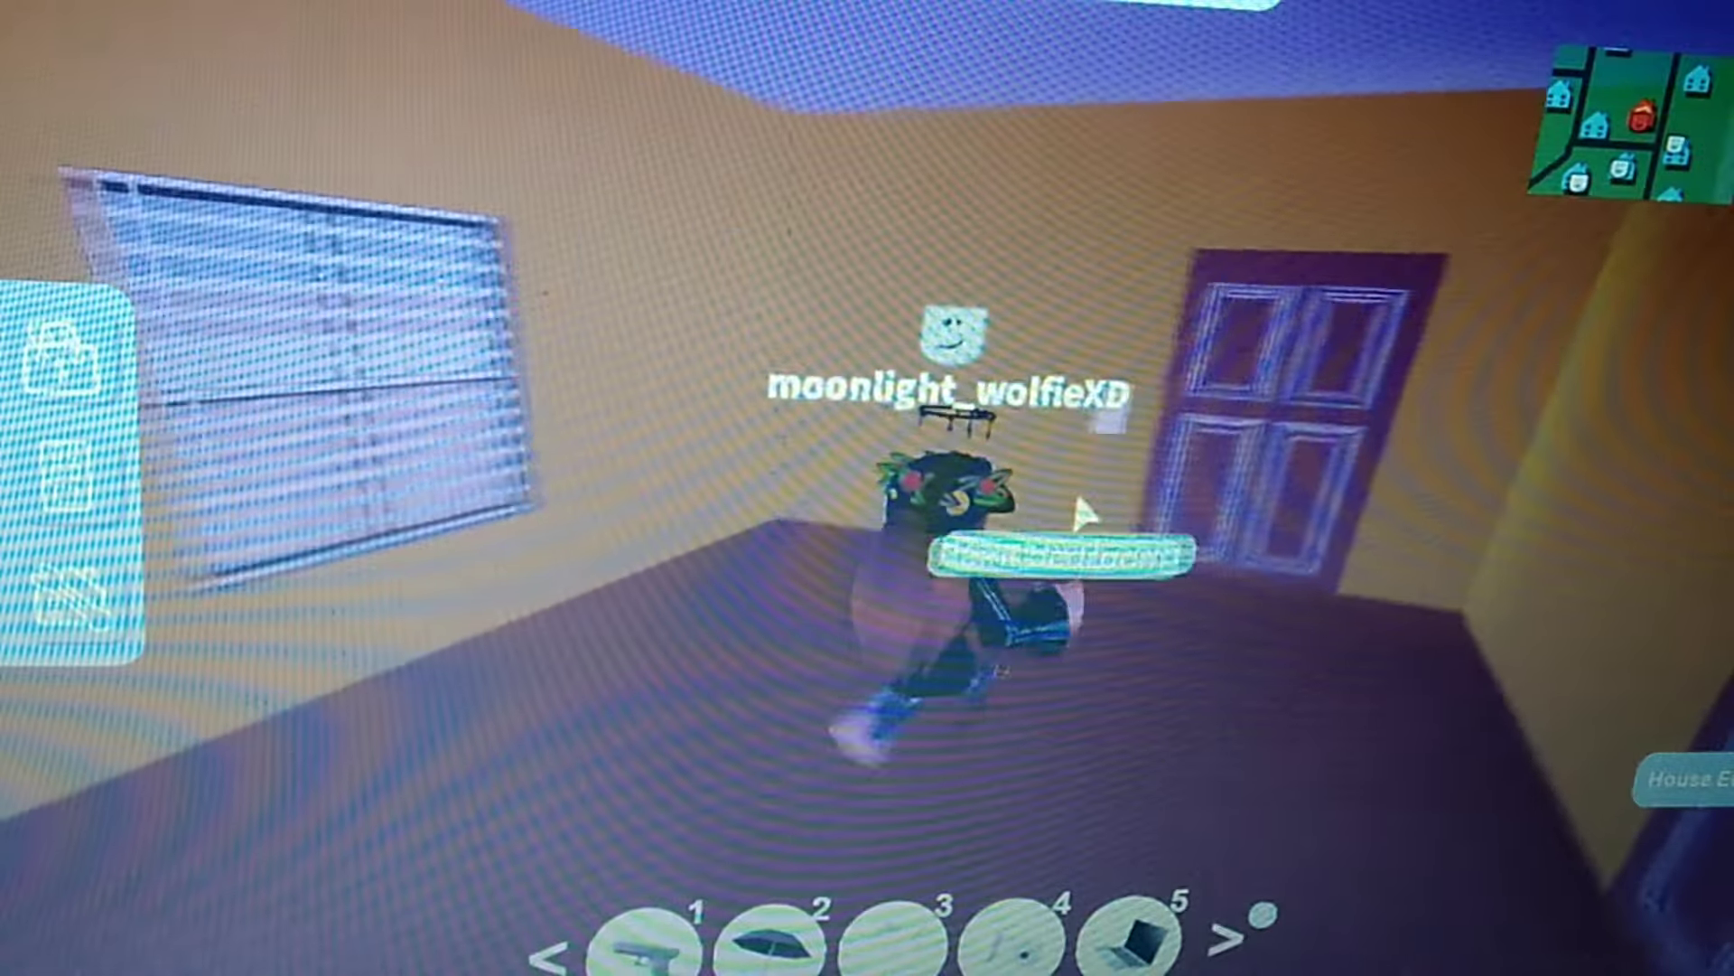
click(1098, 480)
key(w)
key(w)
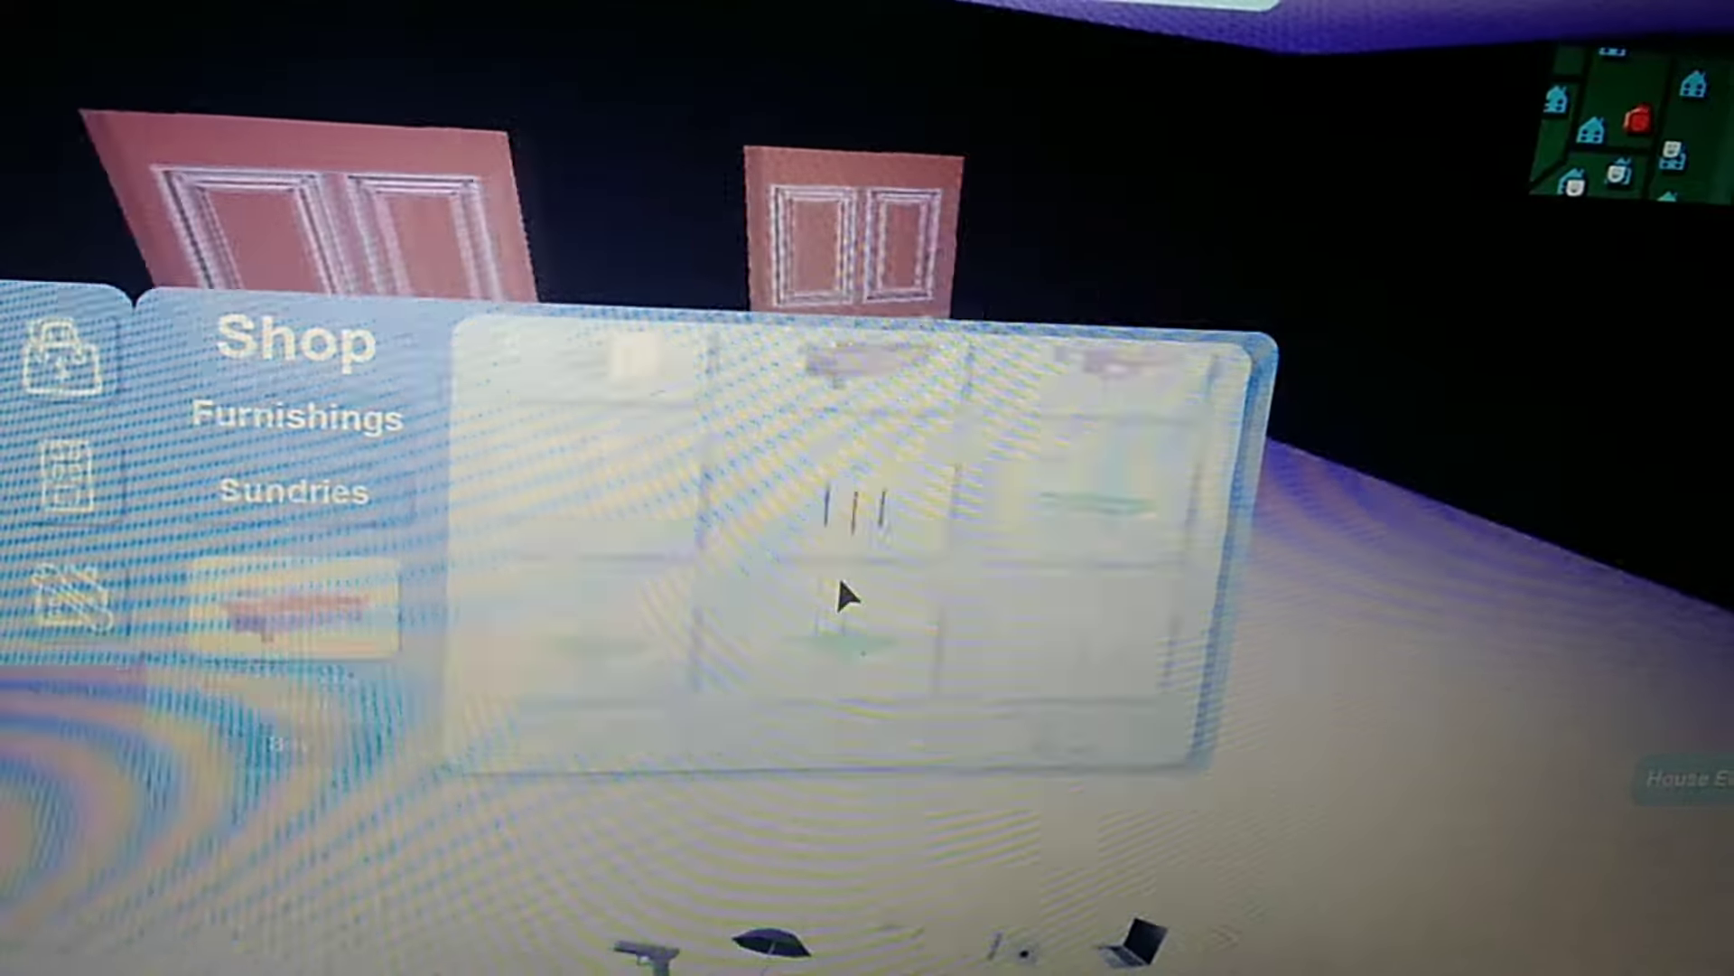
scroll(836, 573, up, 3)
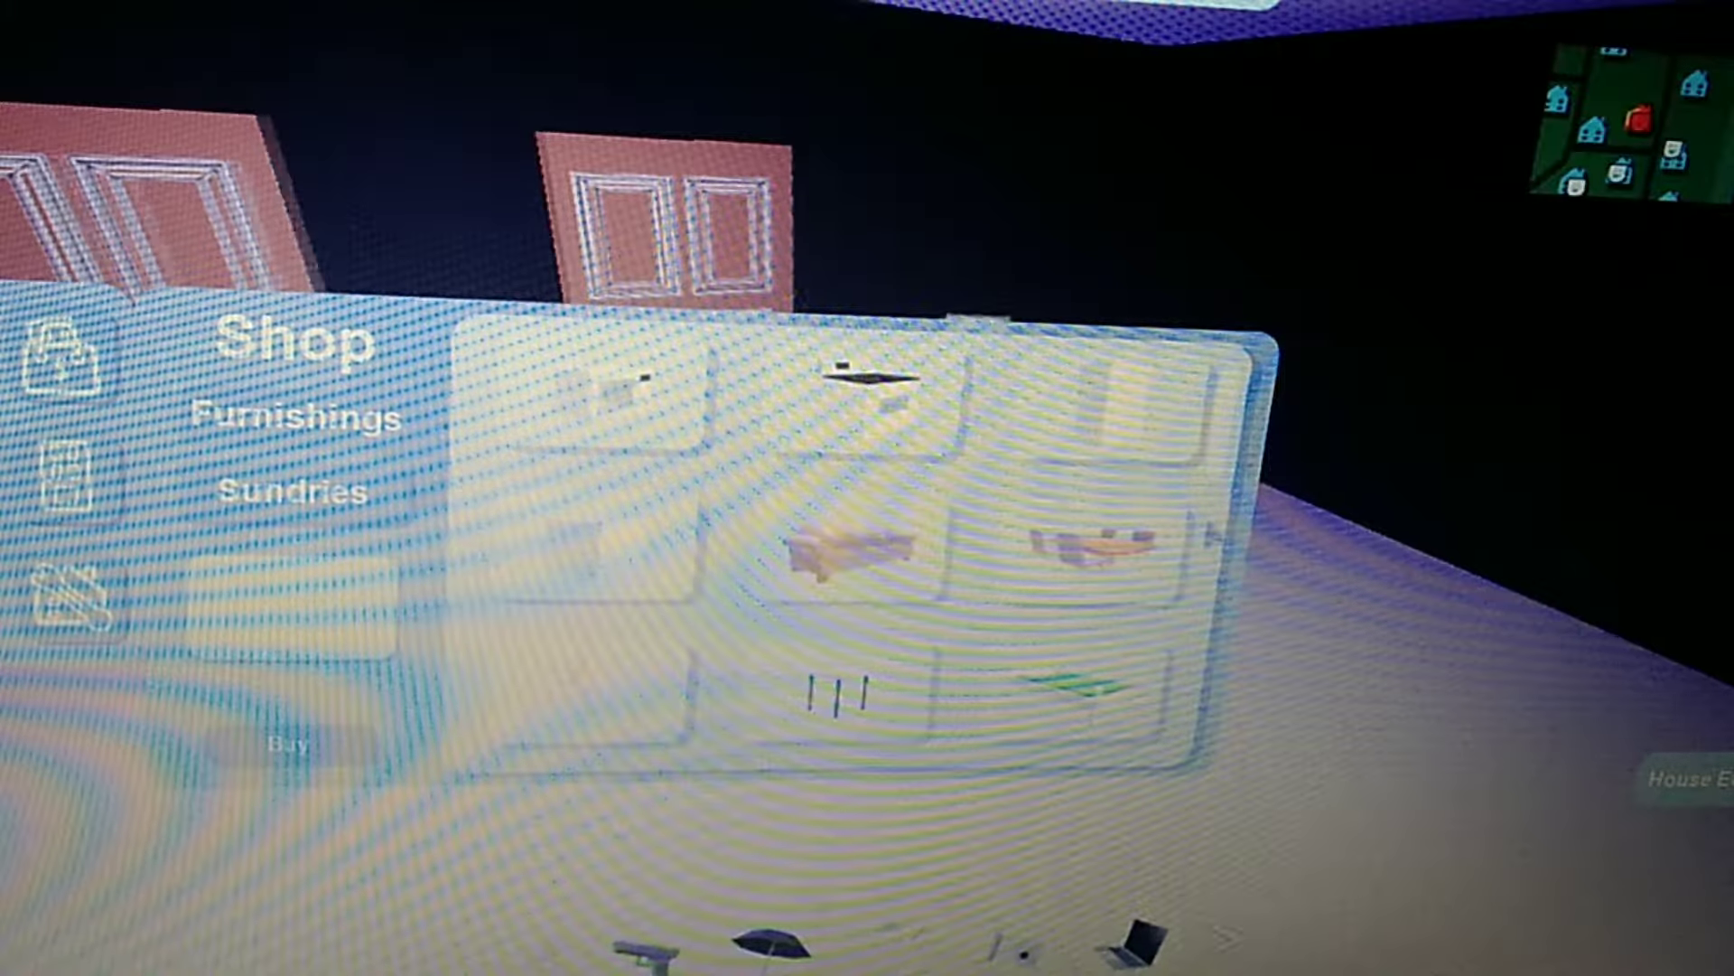
Rotate the view around the room while the furniture item's placement options show
mouse_move(868, 522)
mouse_down()
mouse_move(1273, 569)
mouse_move(867, 542)
mouse_up()
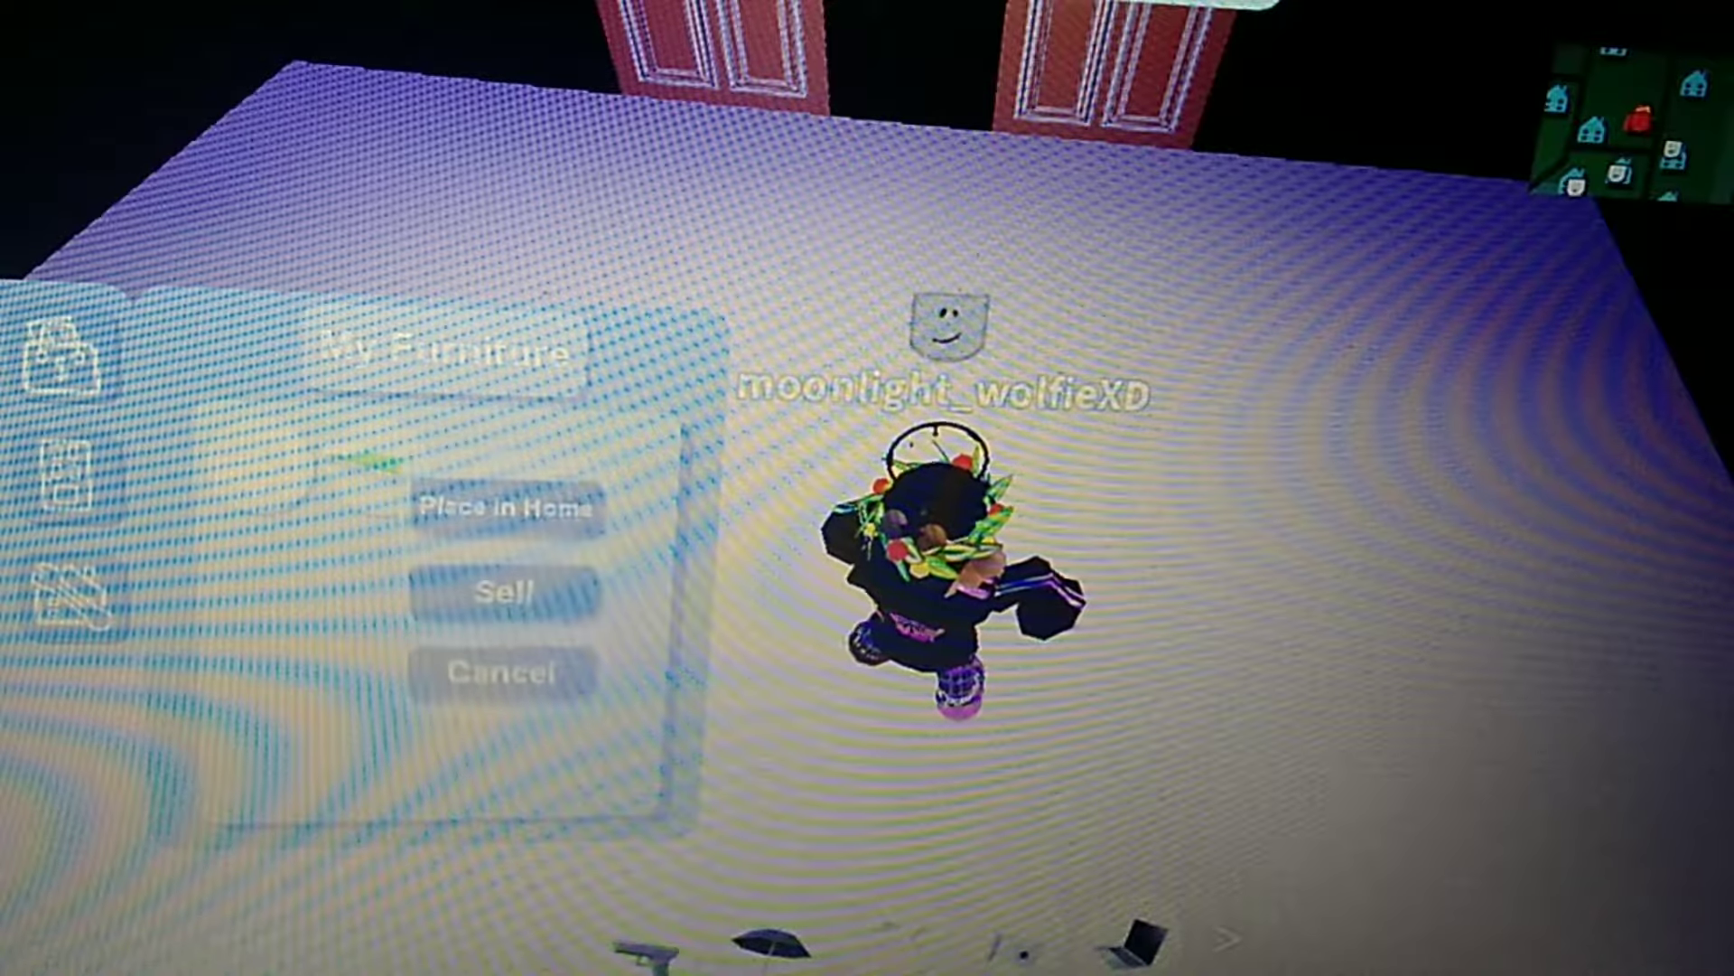
Dismiss the item's place-or-sell options and walk through the house out toward the car
click(566, 514)
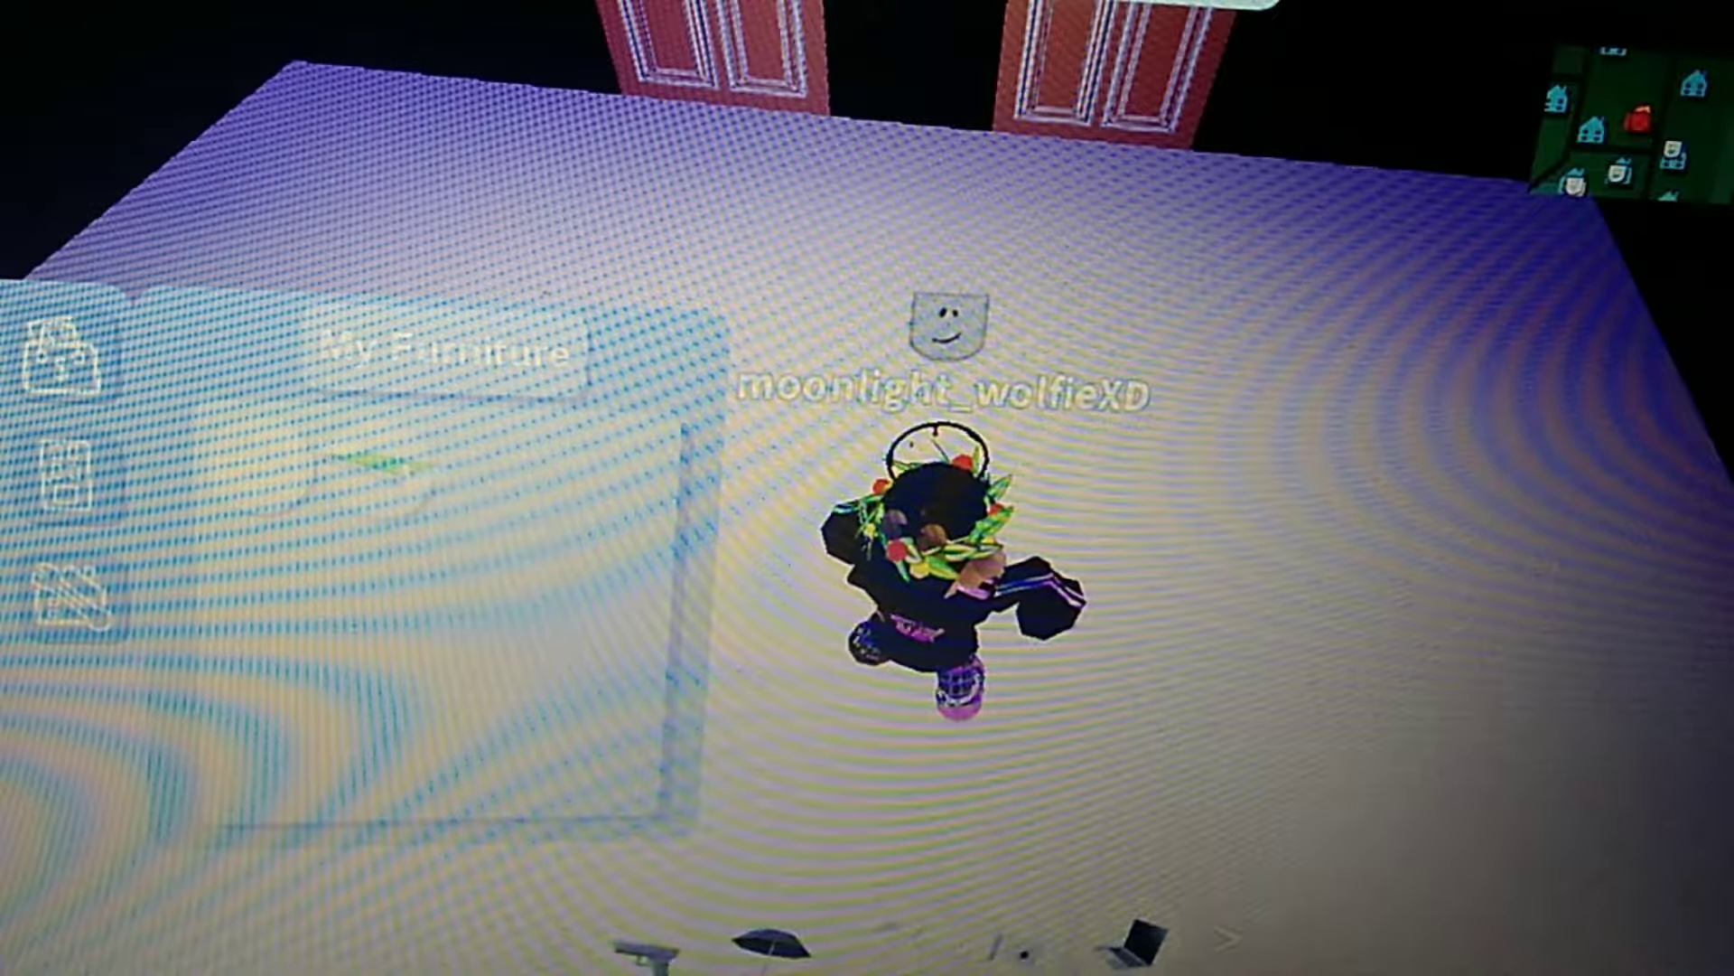
key(w)
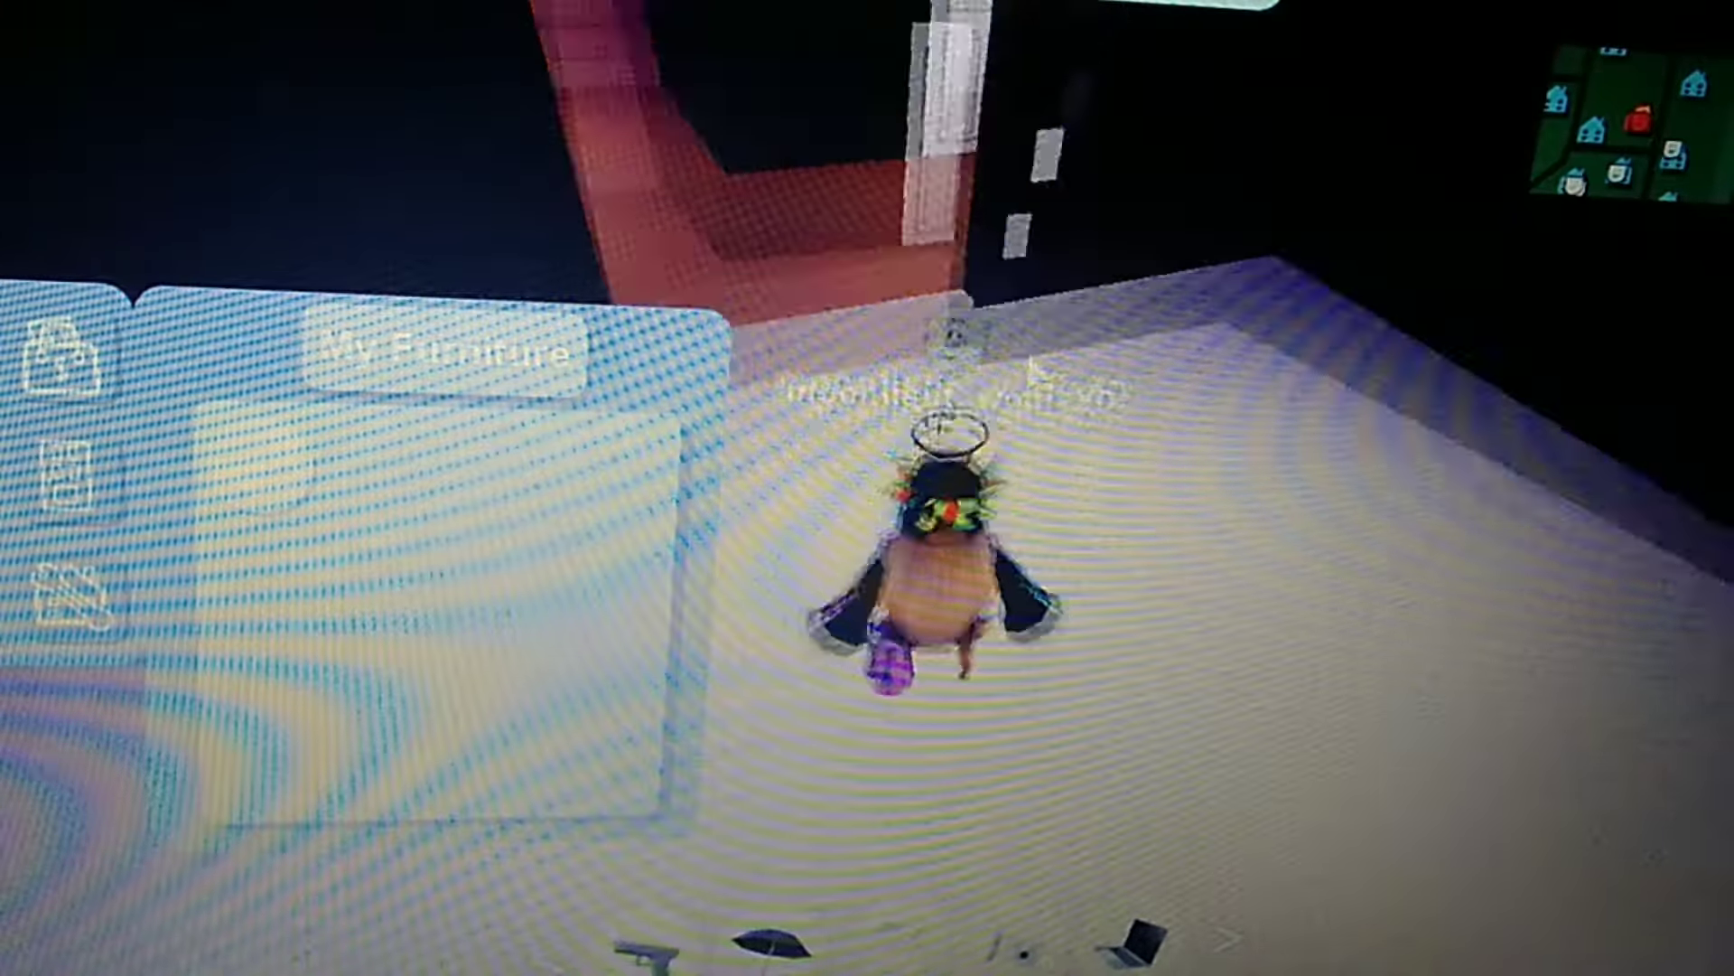
mouse_move(949, 447)
mouse_down()
mouse_move(1101, 346)
mouse_move(1174, 399)
mouse_up()
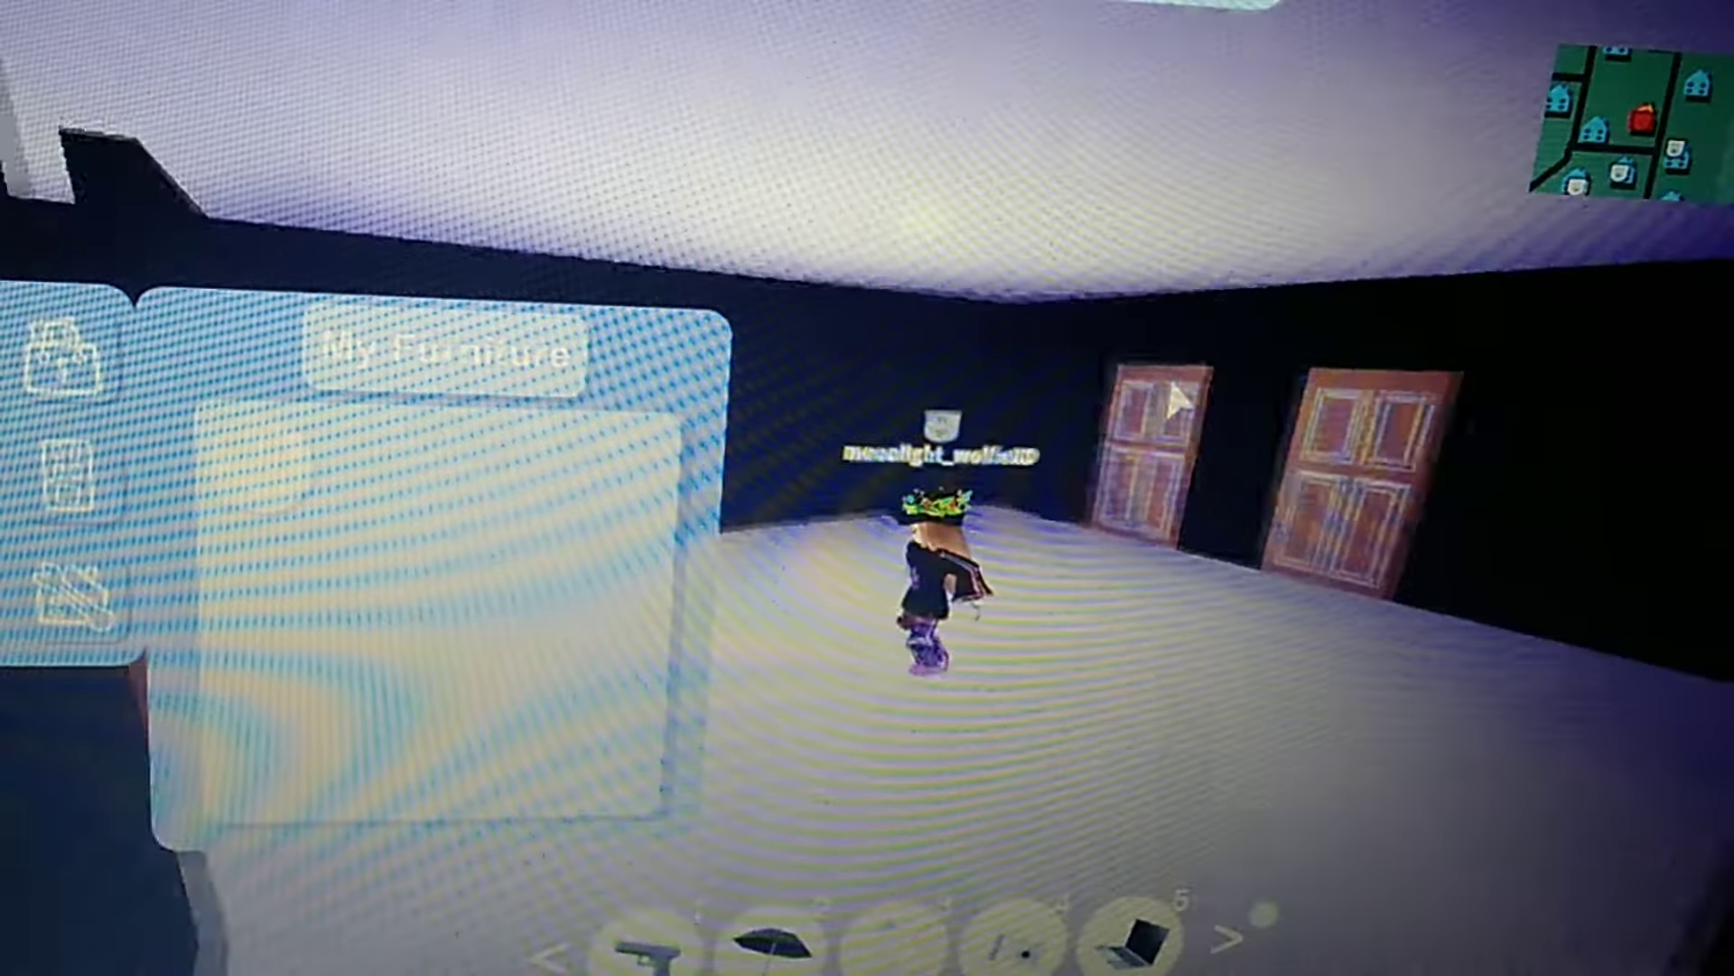
right_click(1095, 450)
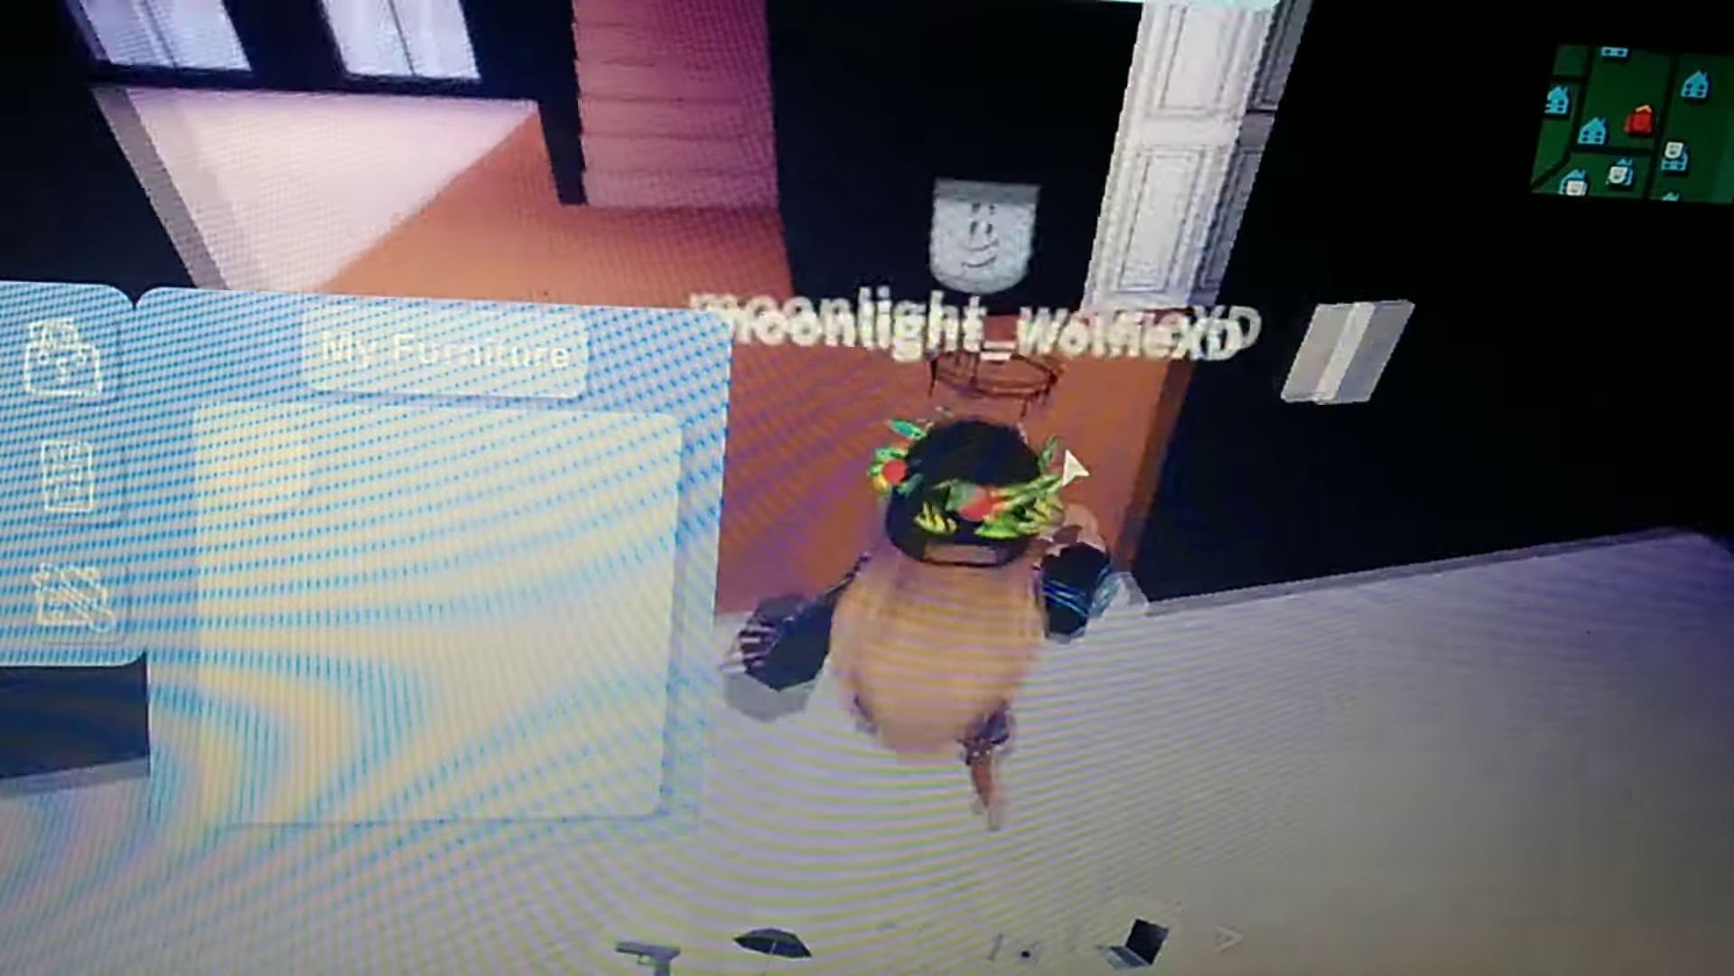
key(w)
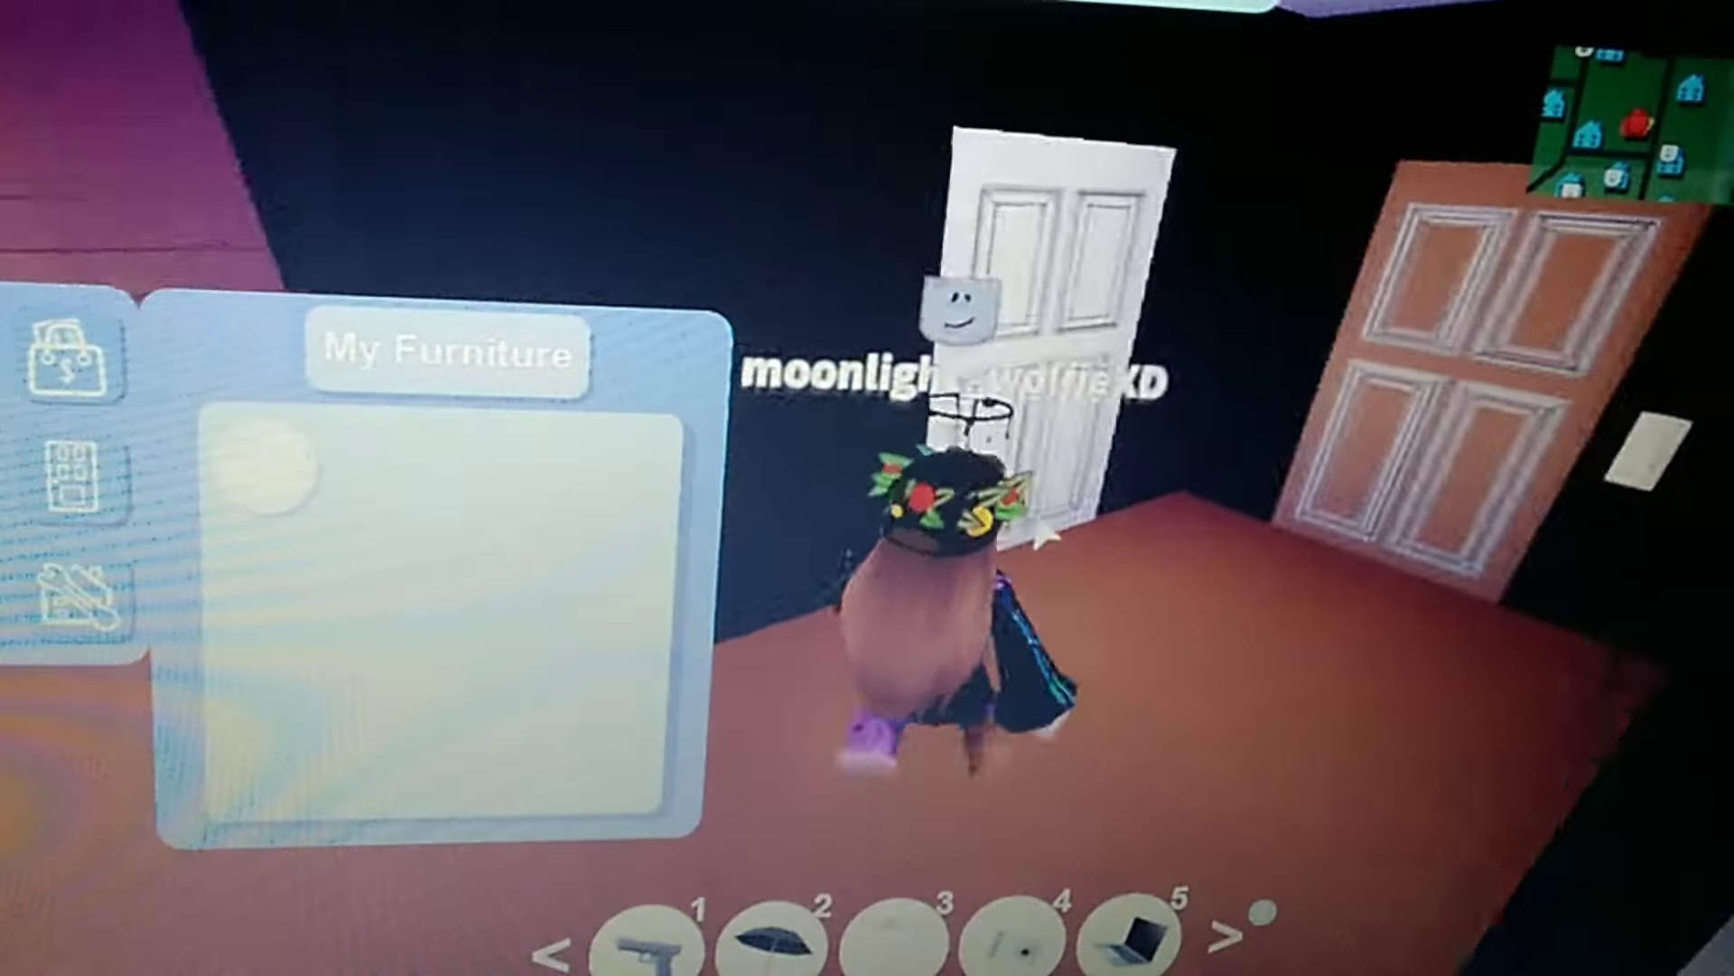
key(w)
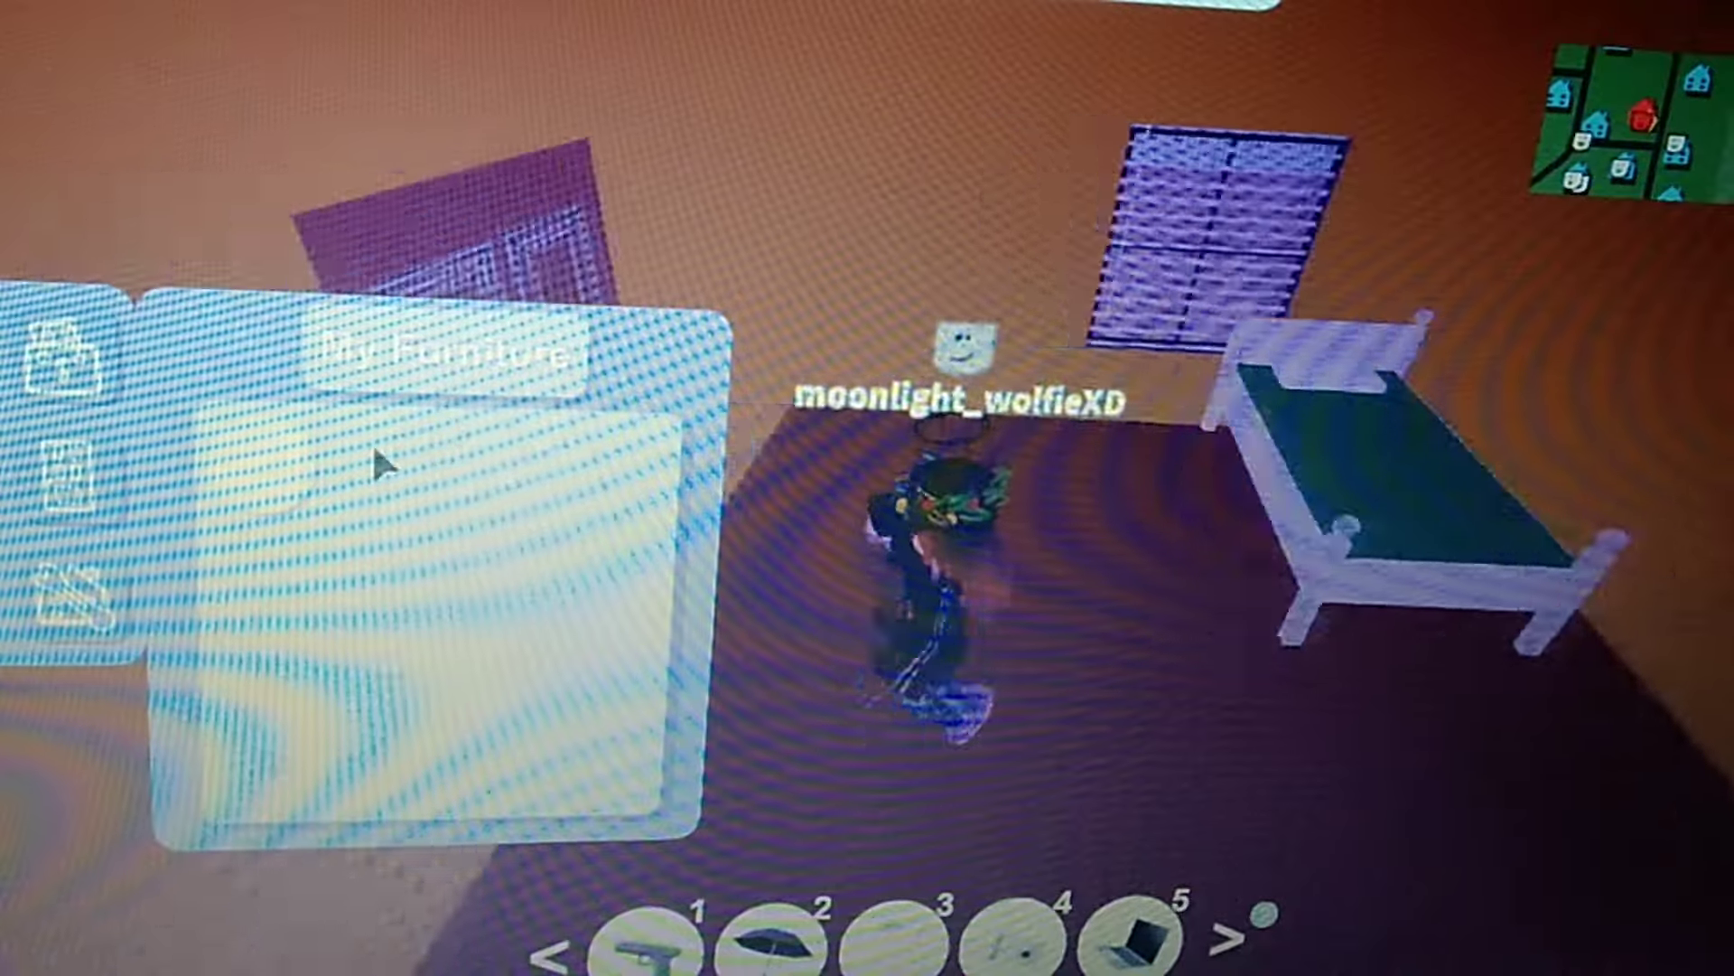
Walk back into the red-floored room and bring up the TV remote controls
key(s)
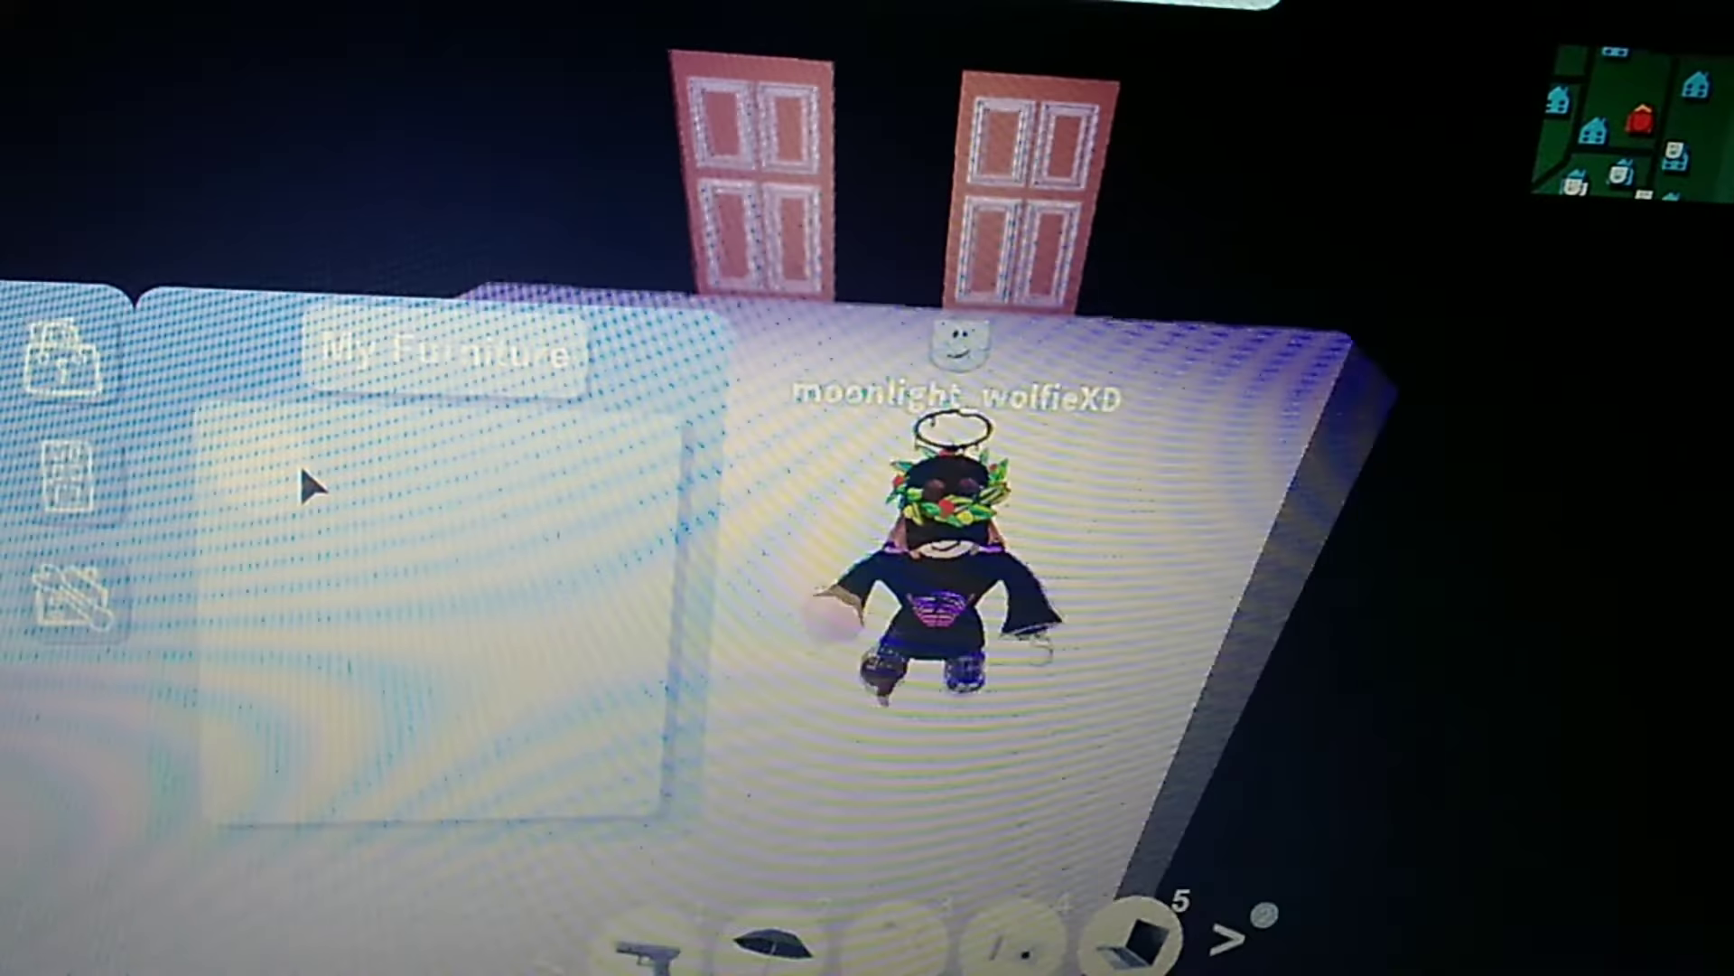
scroll(256, 469, up, 3)
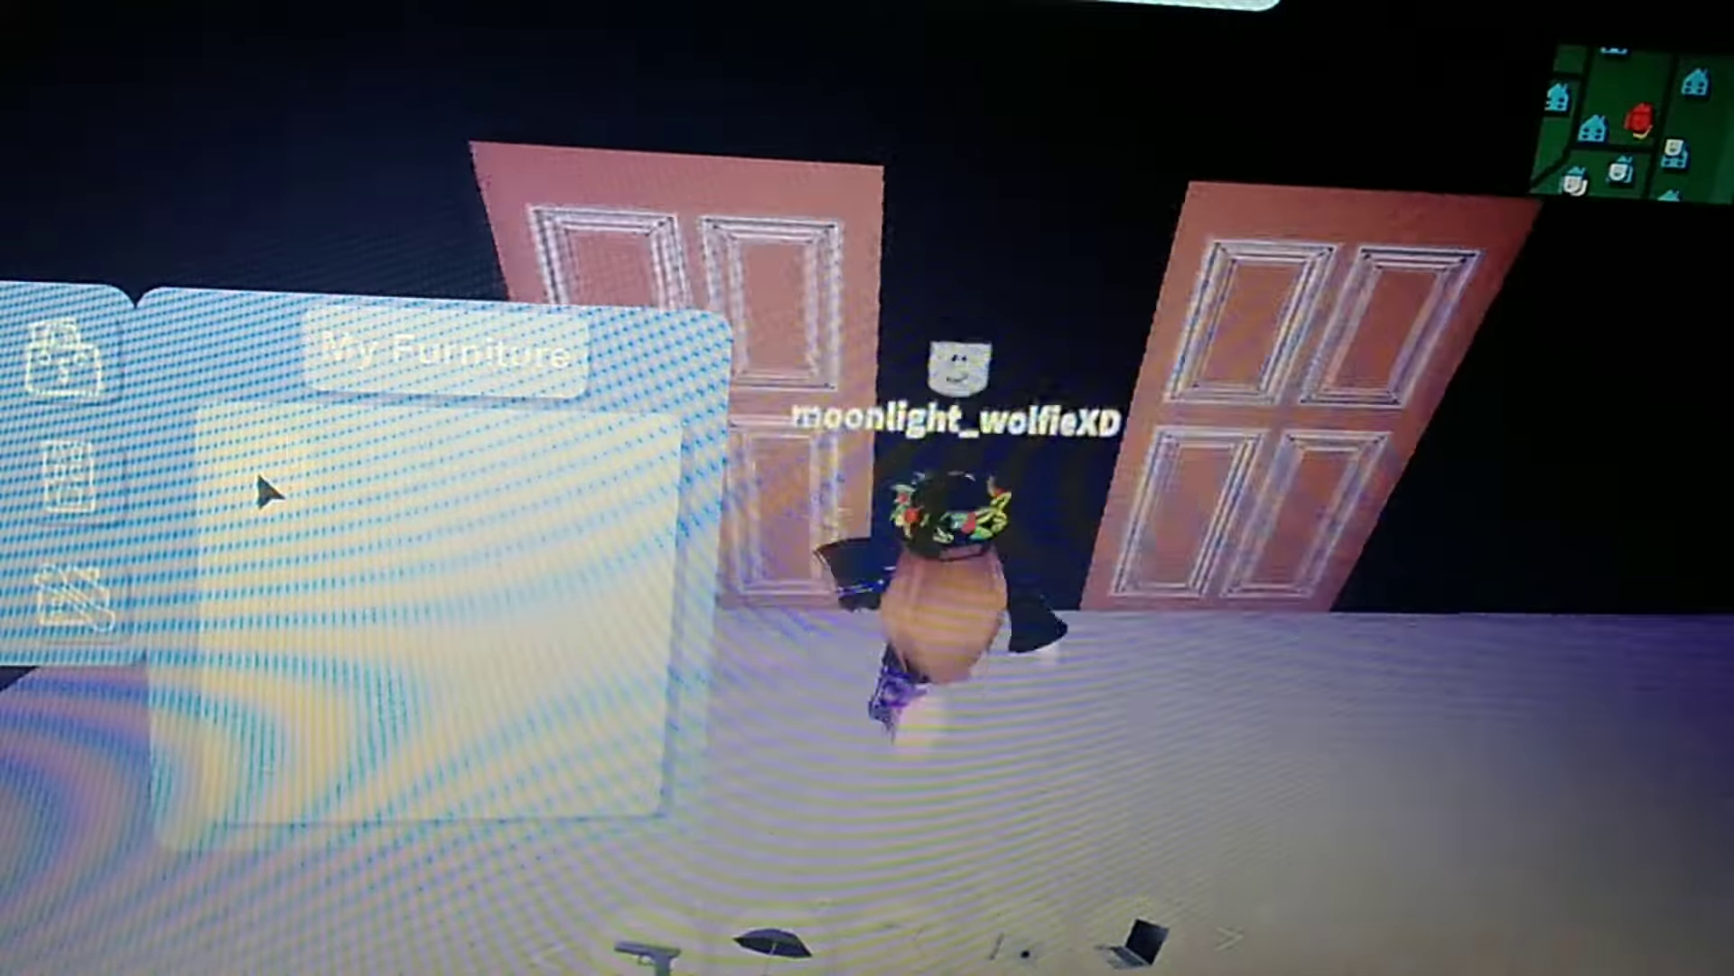
key(s)
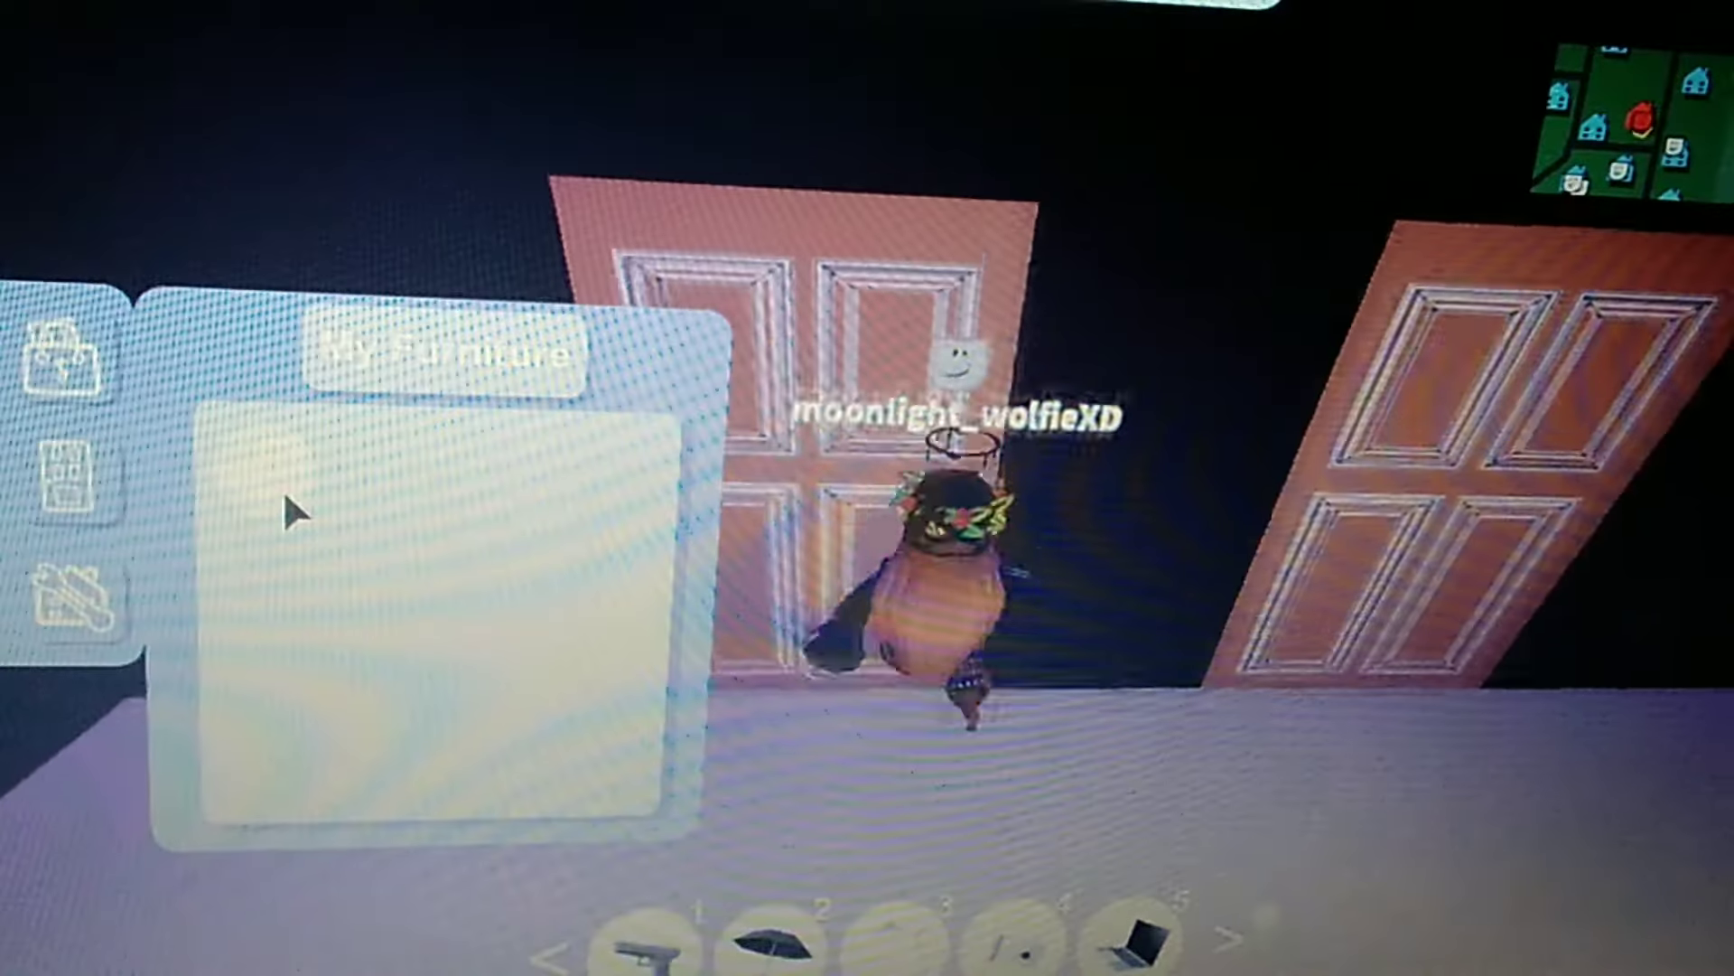
key(s)
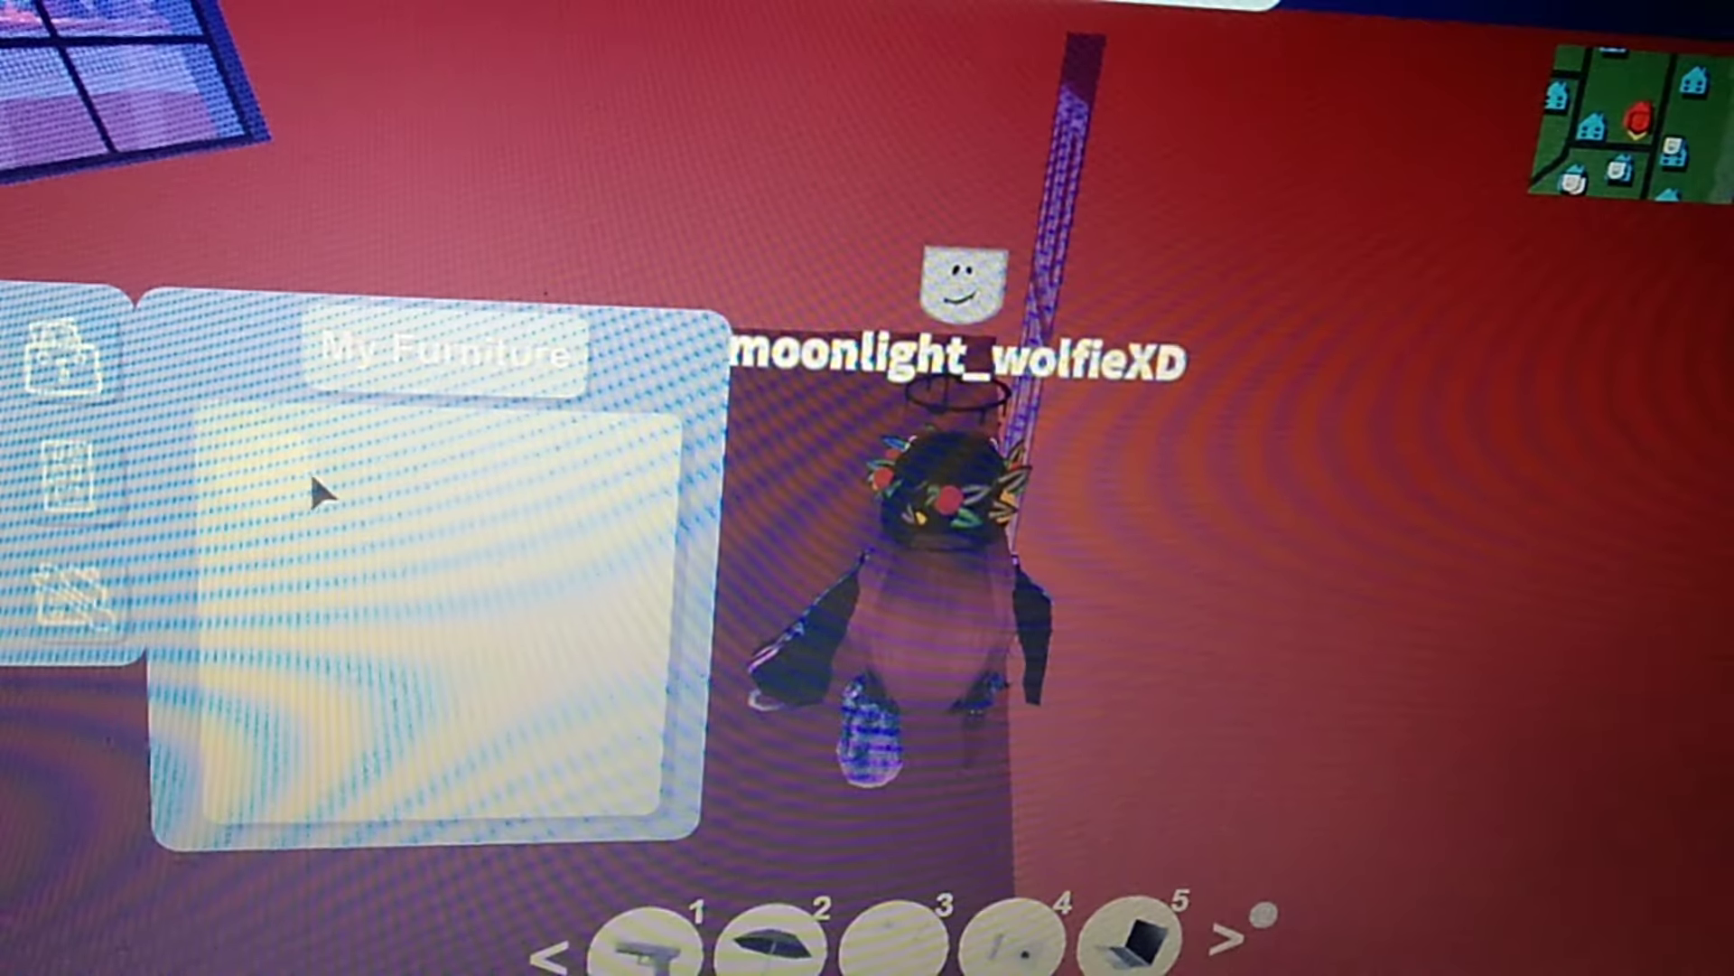
key(a)
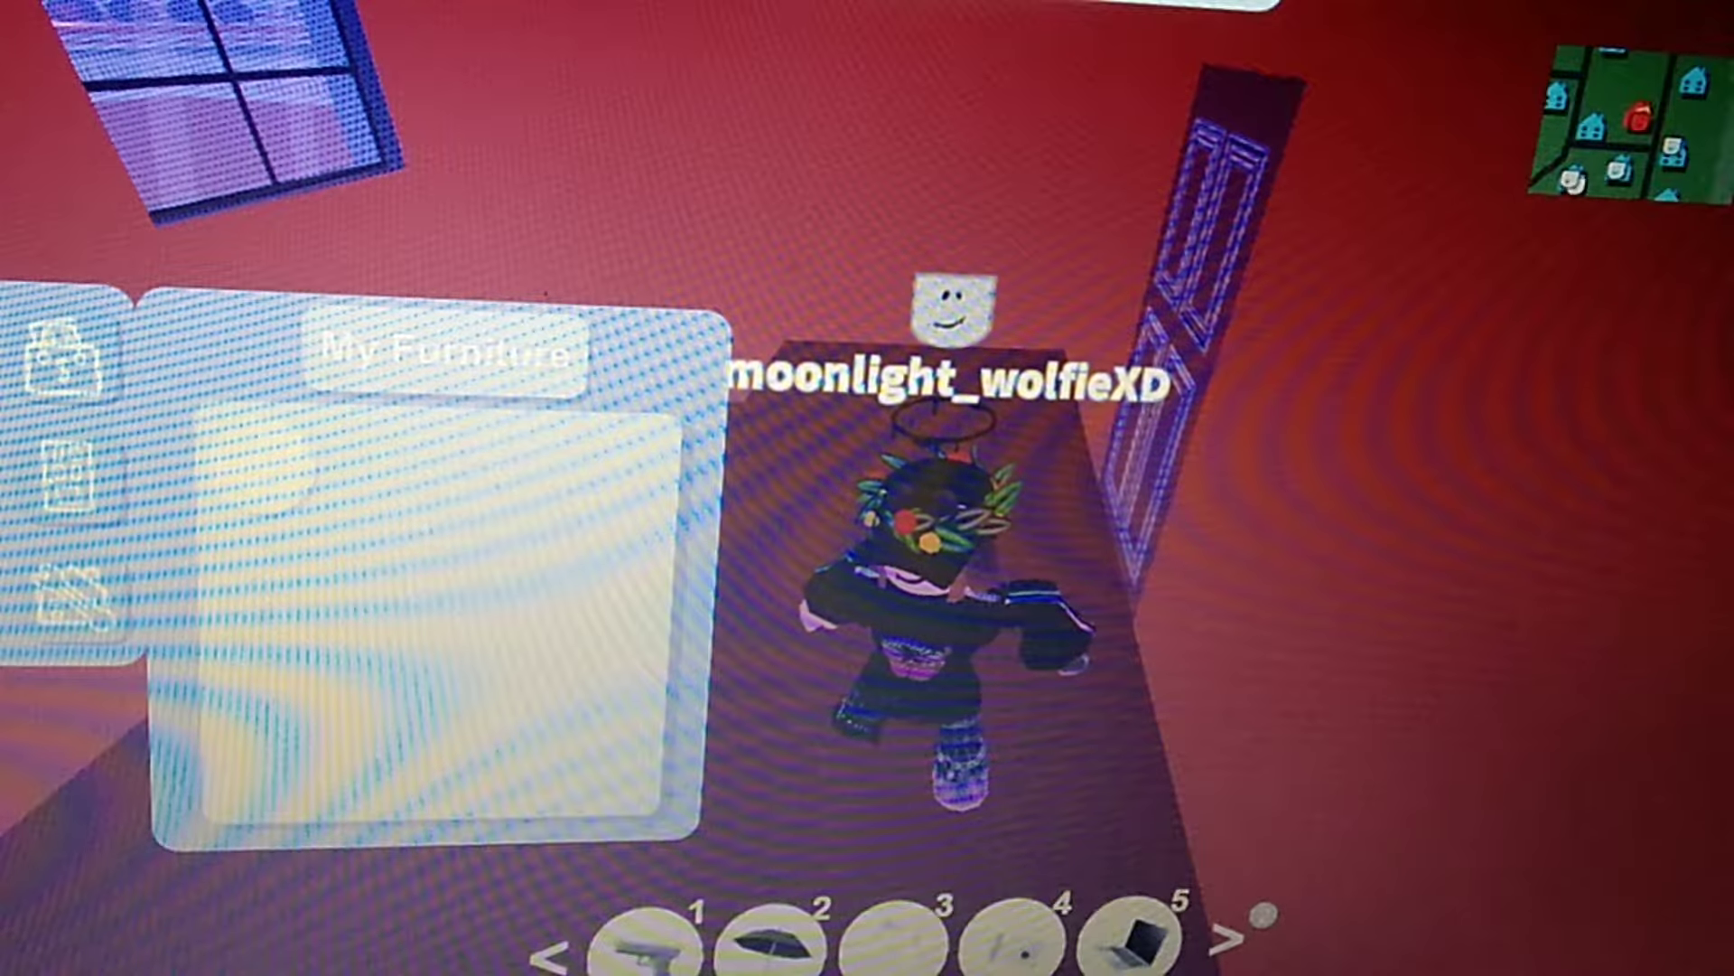
click(448, 350)
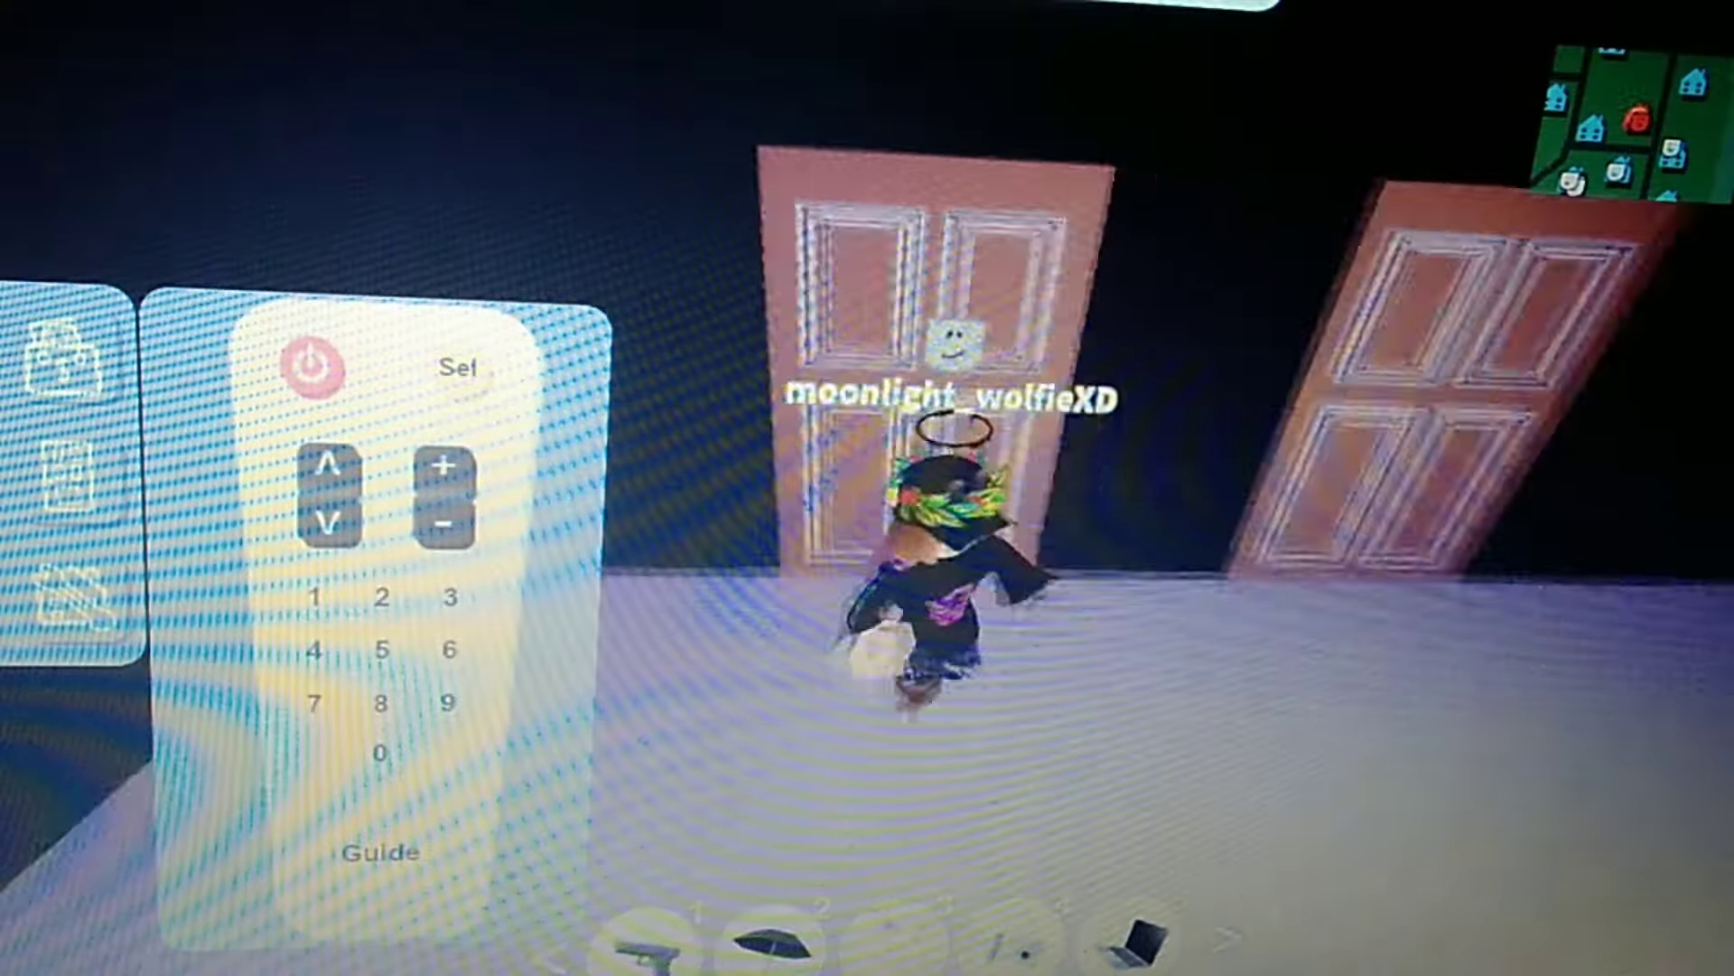
Close the TV remote, then open My Furniture followed by the furniture Shop
mouse_move(553, 530)
mouse_down()
mouse_move(1425, 306)
mouse_move(901, 373)
mouse_move(765, 414)
mouse_move(111, 426)
mouse_up()
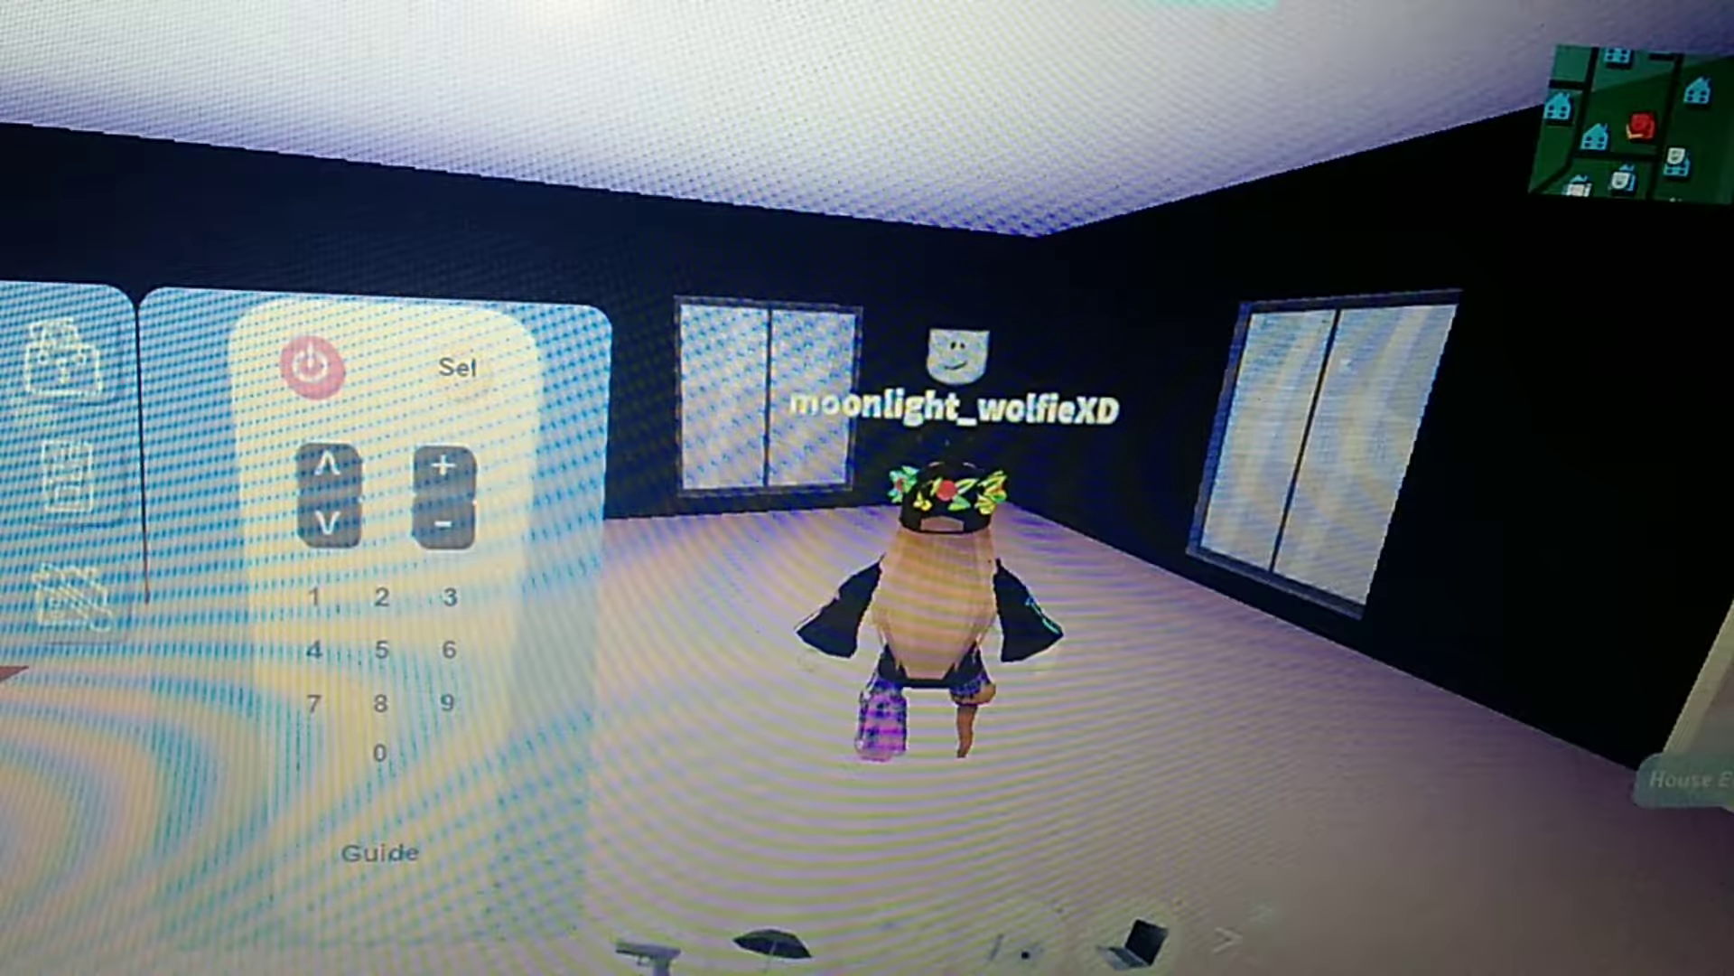
click(164, 516)
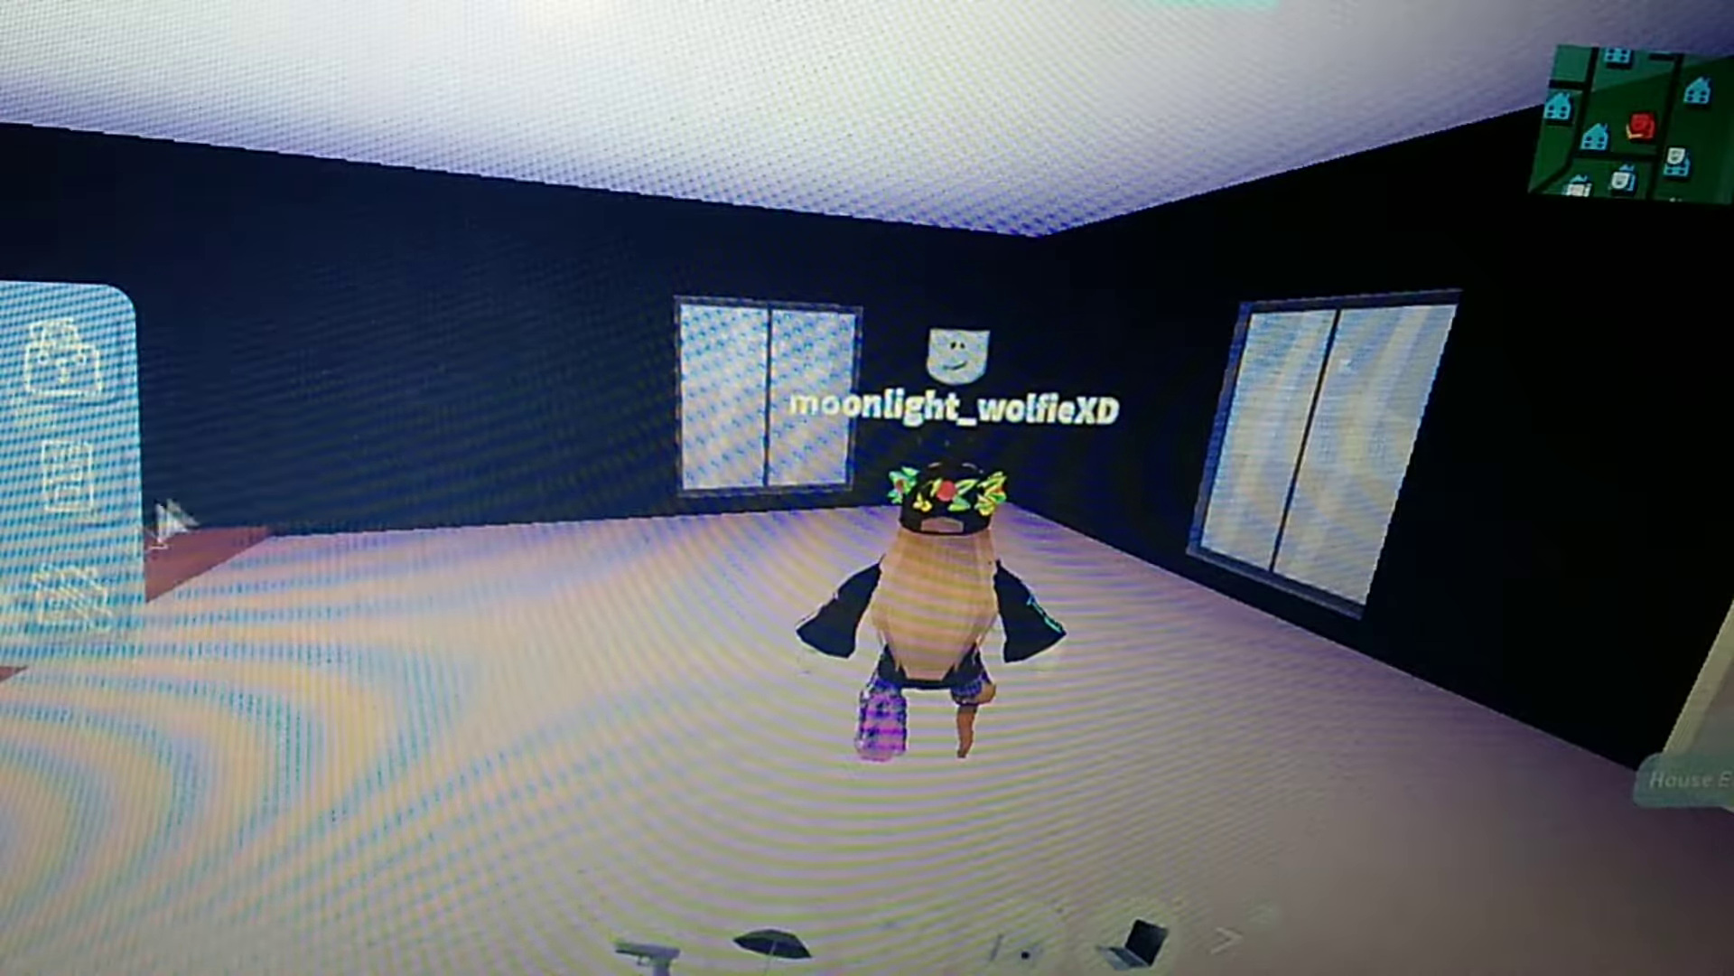
click(97, 453)
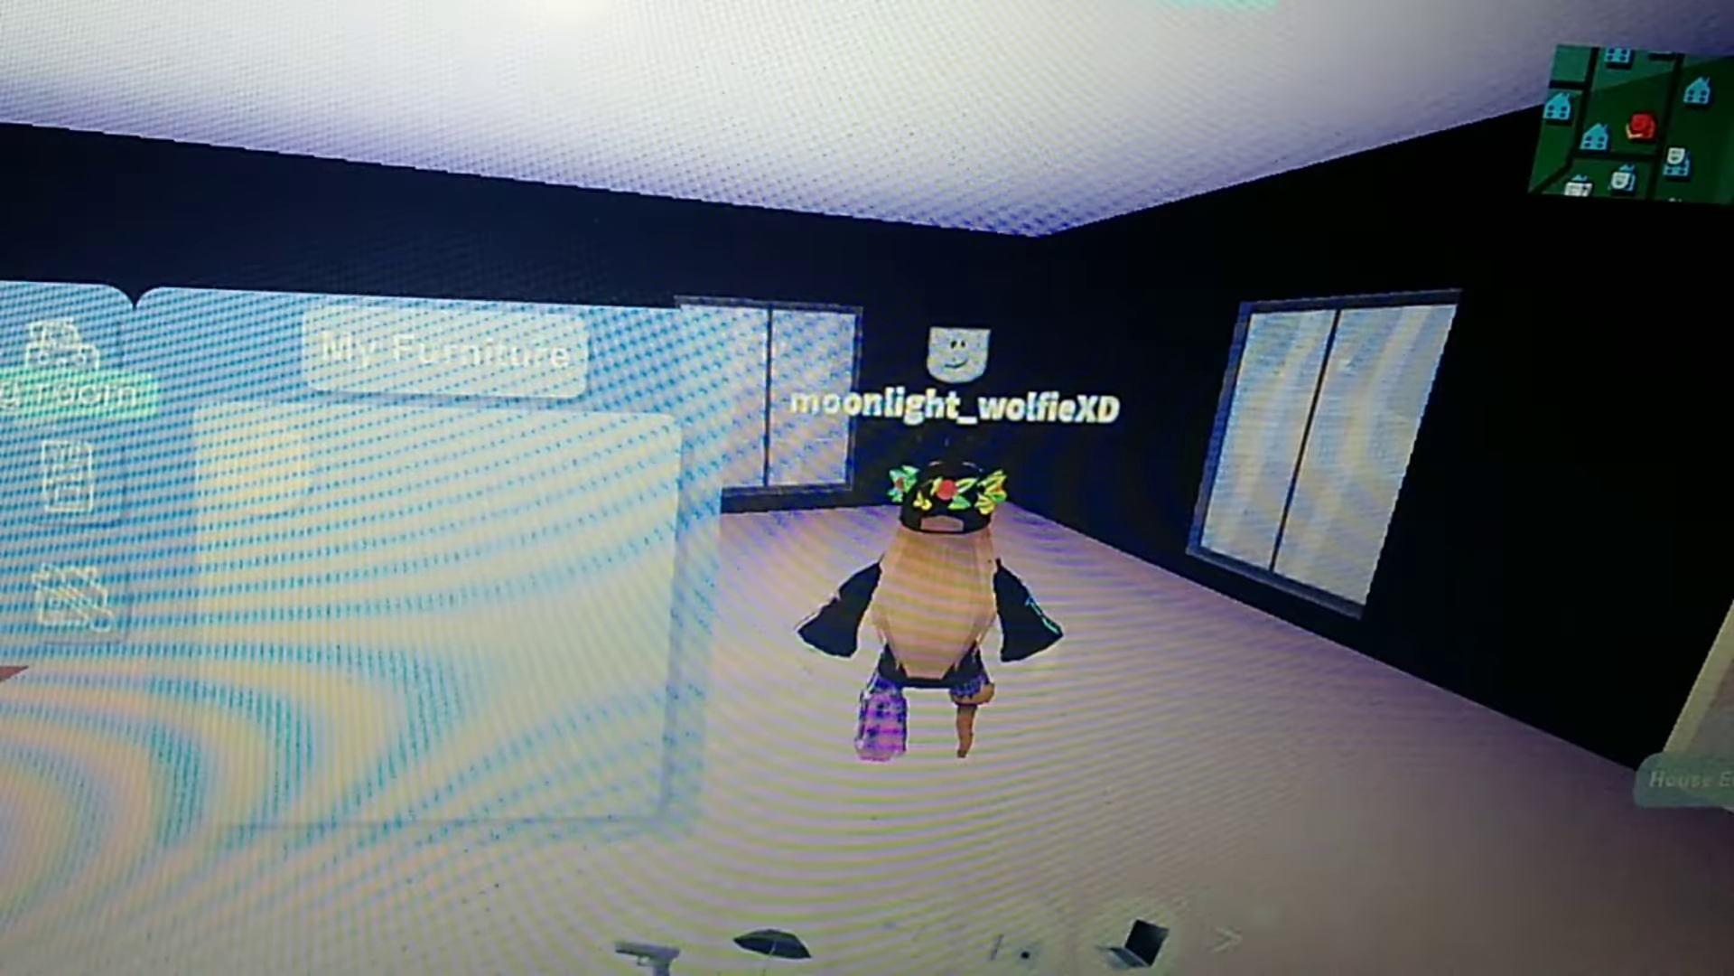
click(55, 359)
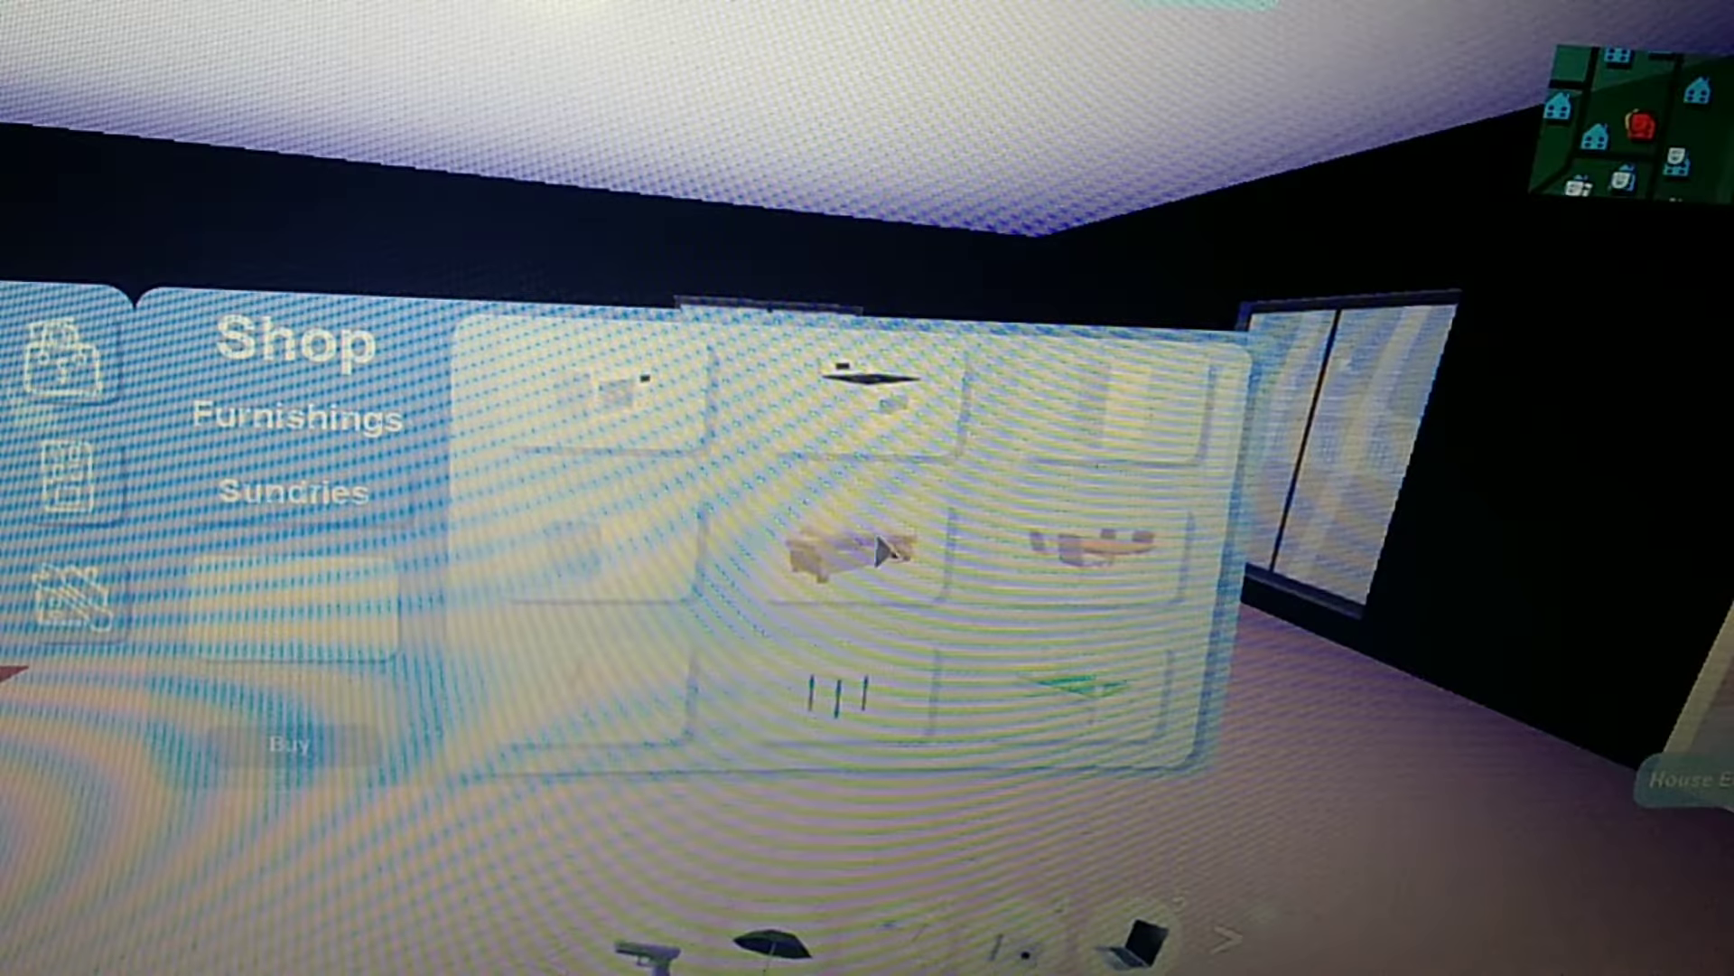
scroll(1006, 604, up, 3)
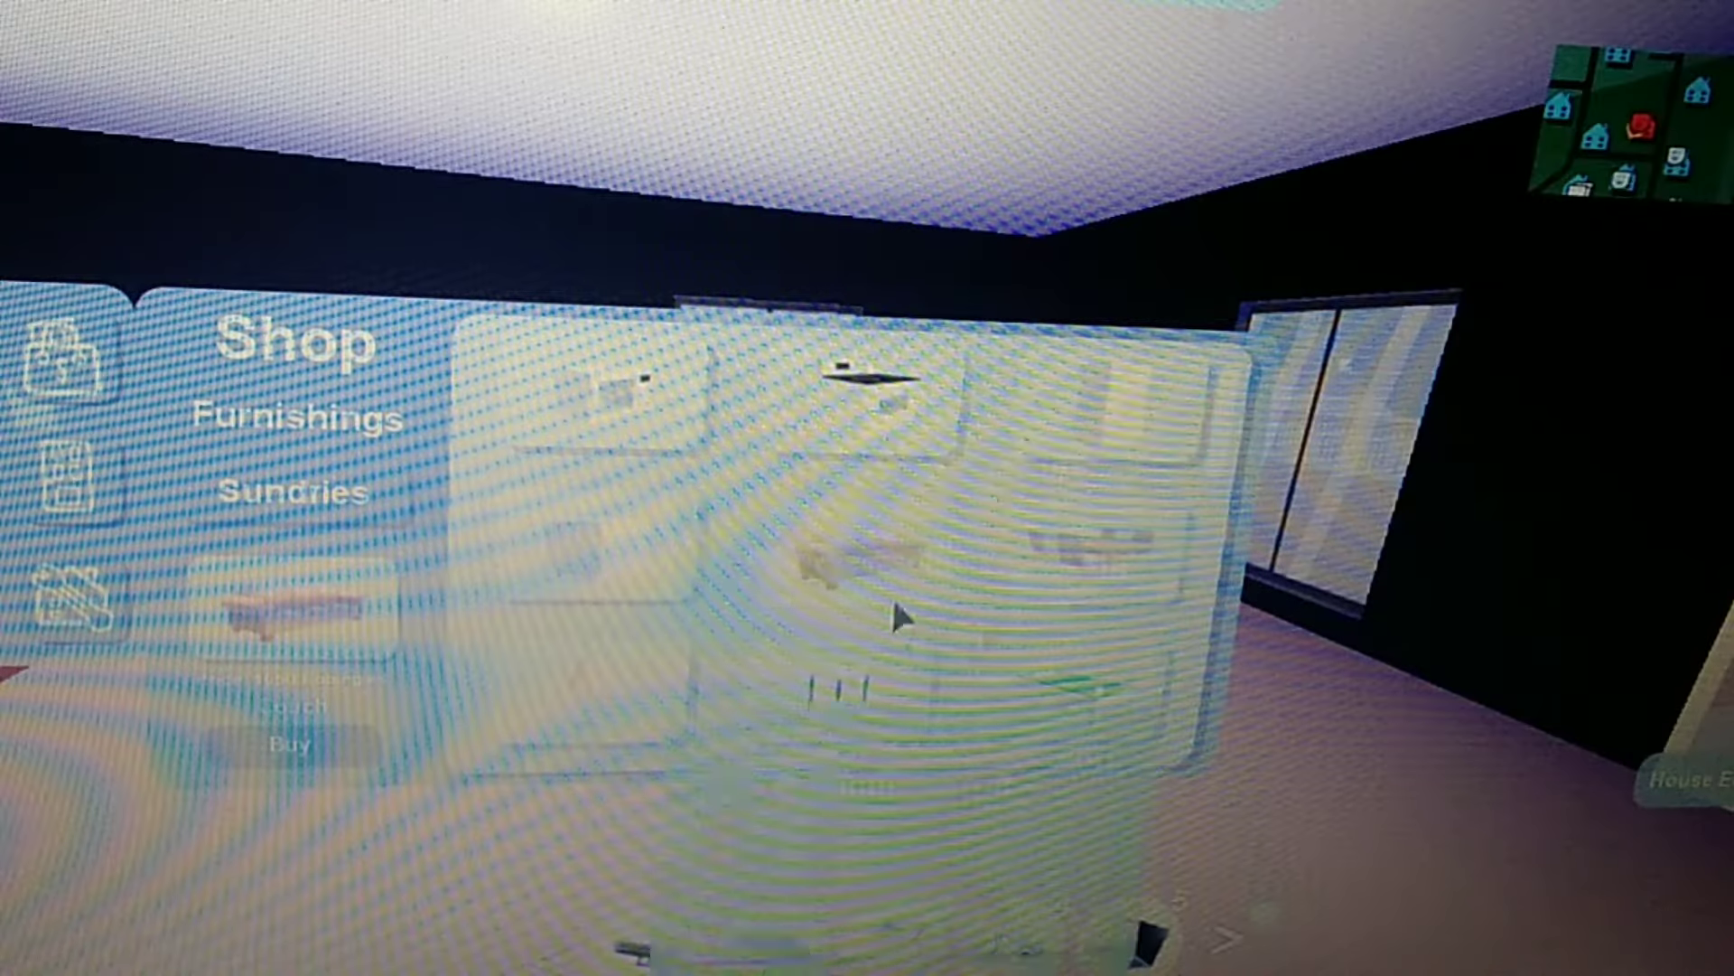
scroll(733, 512, down, 2)
scroll(754, 508, down, 2)
scroll(755, 507, down, 2)
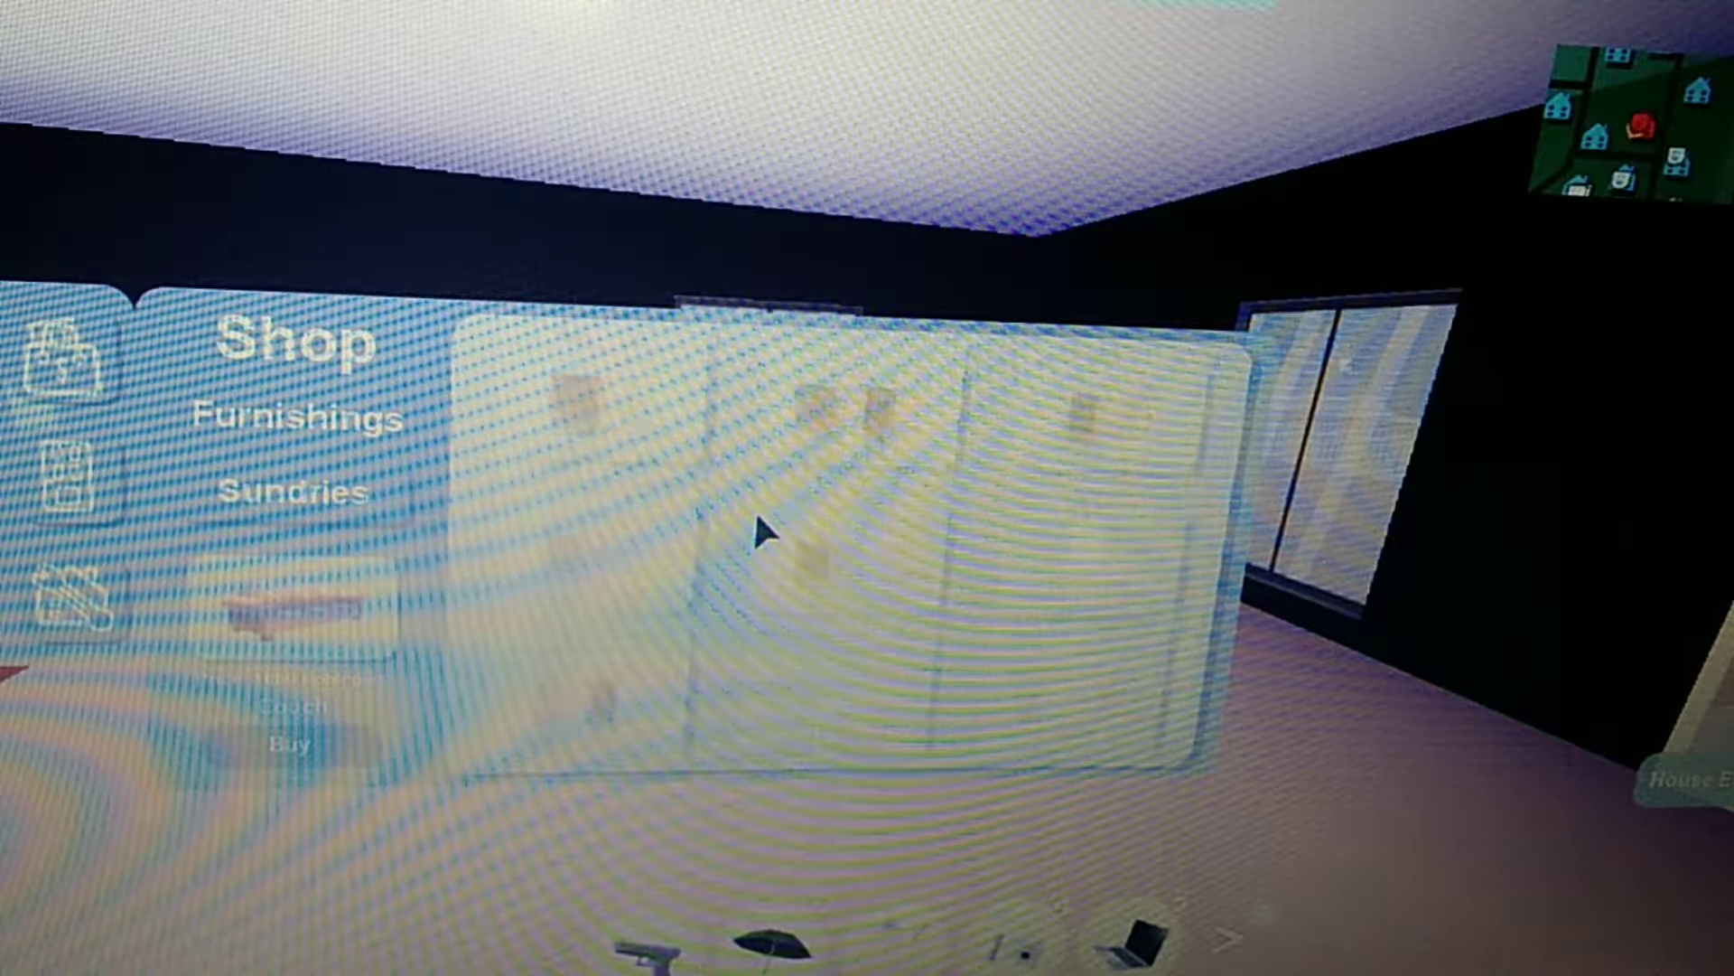
scroll(754, 509, down, 1)
scroll(755, 529, down, 2)
scroll(755, 529, down, 2)
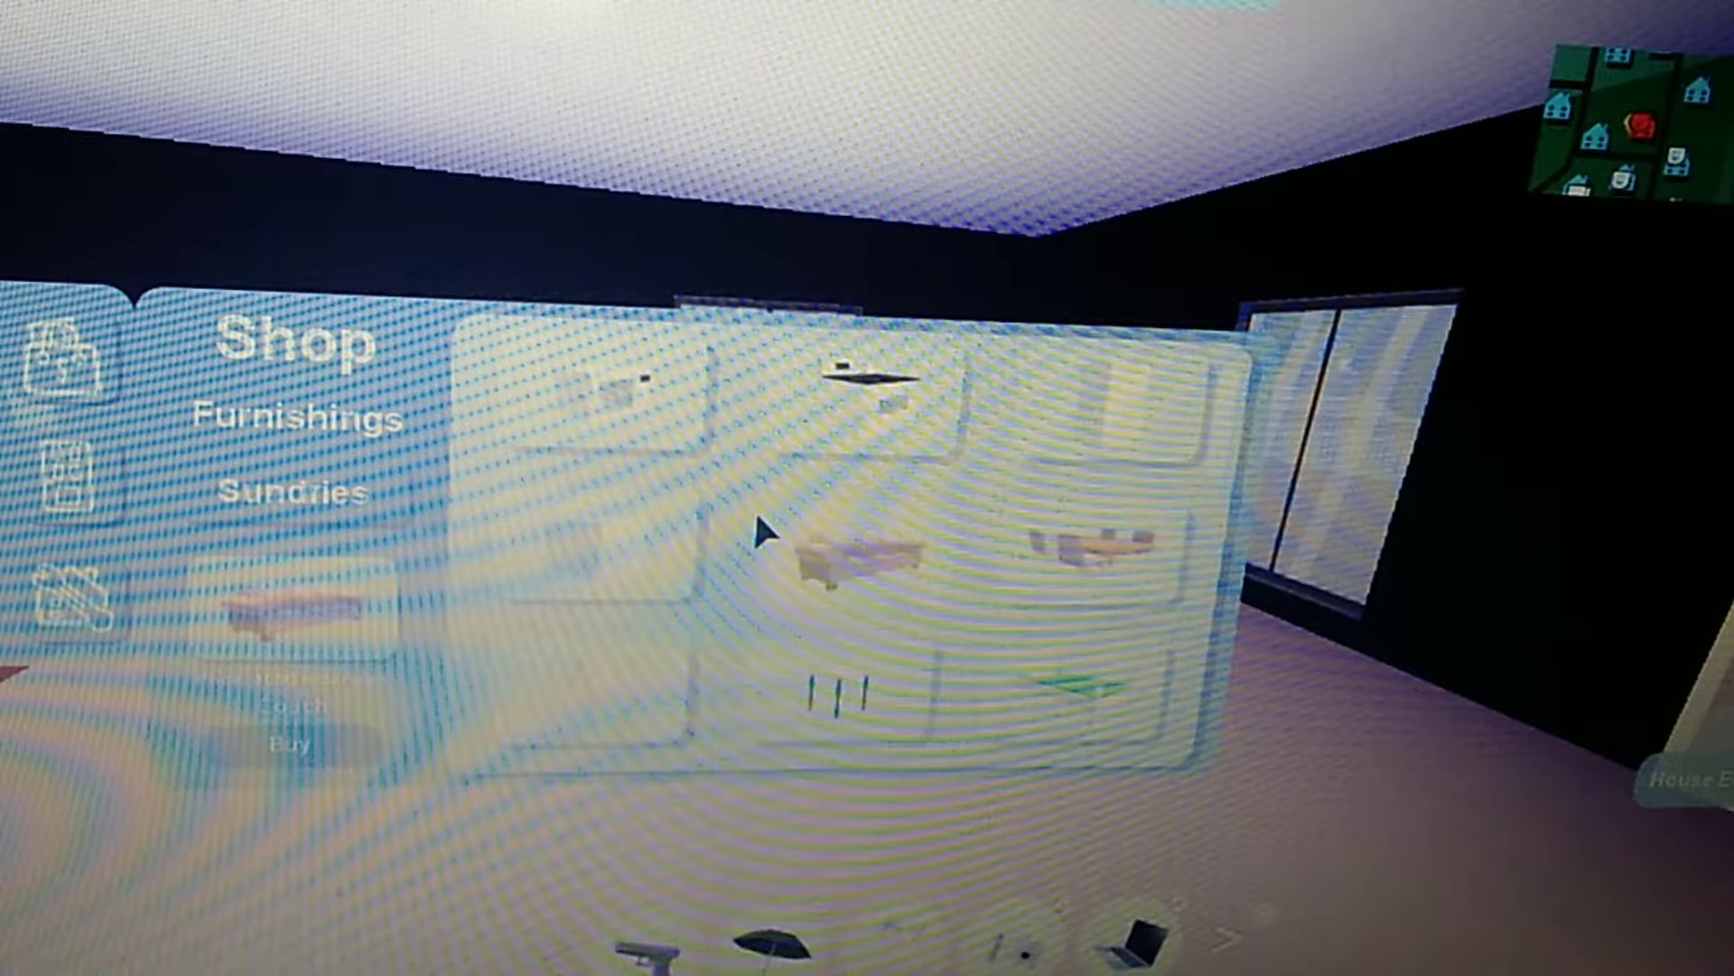
Turn the view away from the window to face another part of the living room
drag(566, 575, 65, 706)
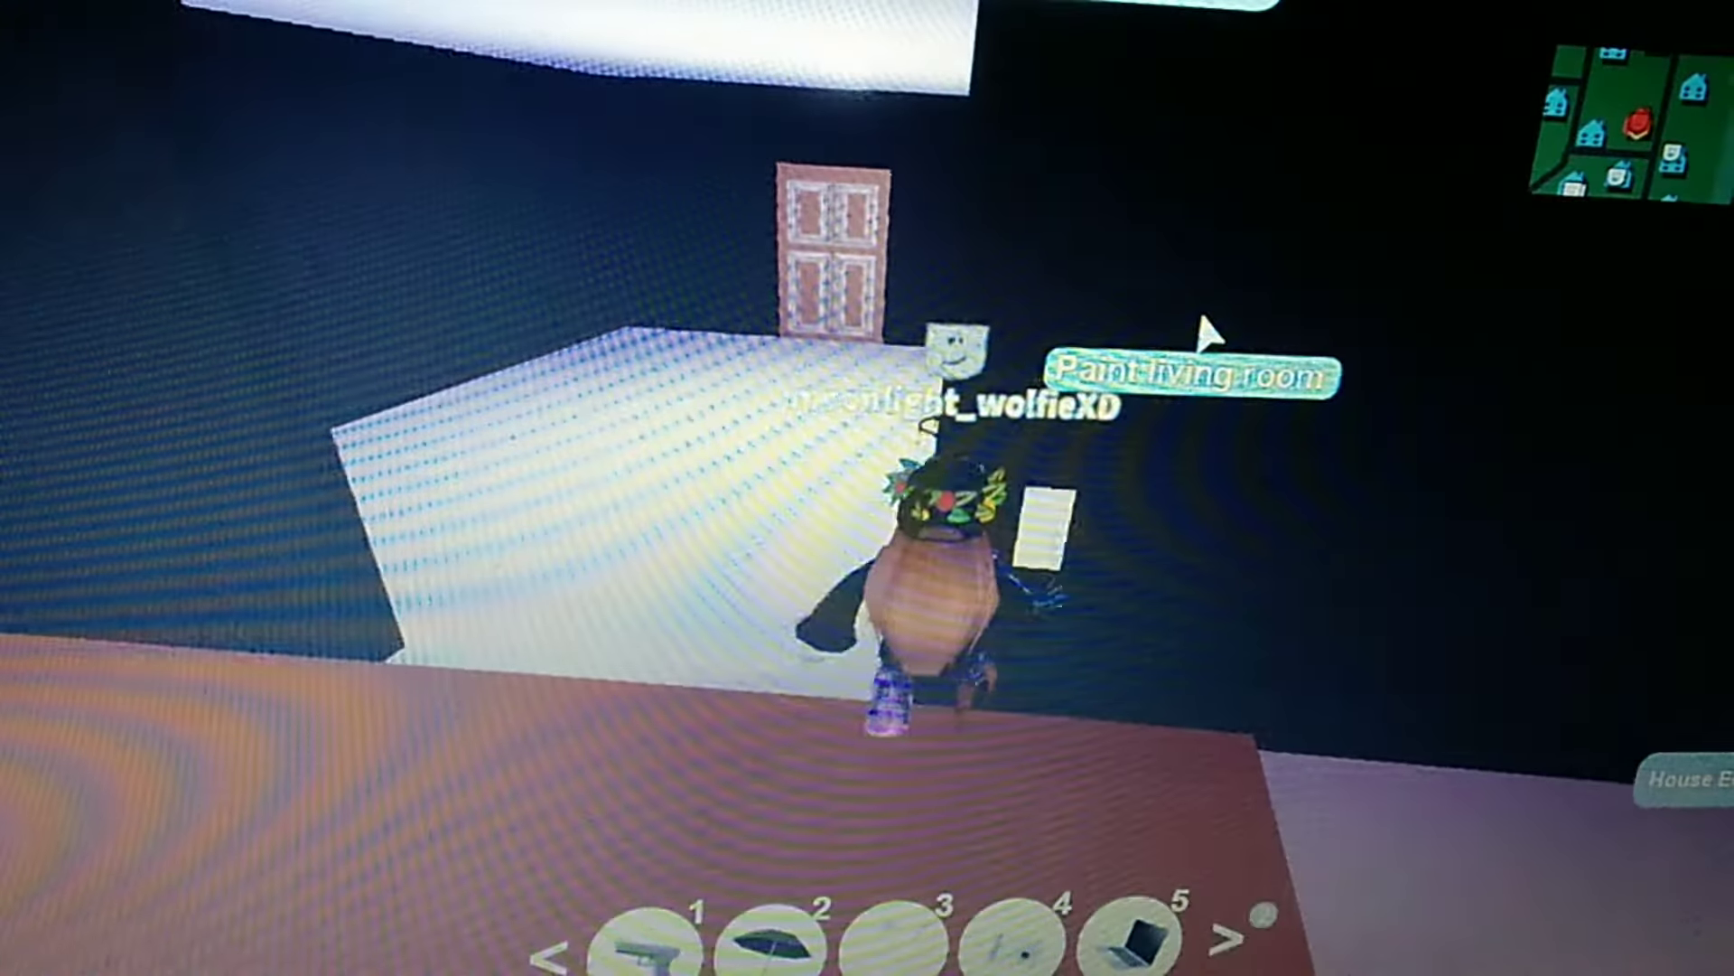
key(Right)
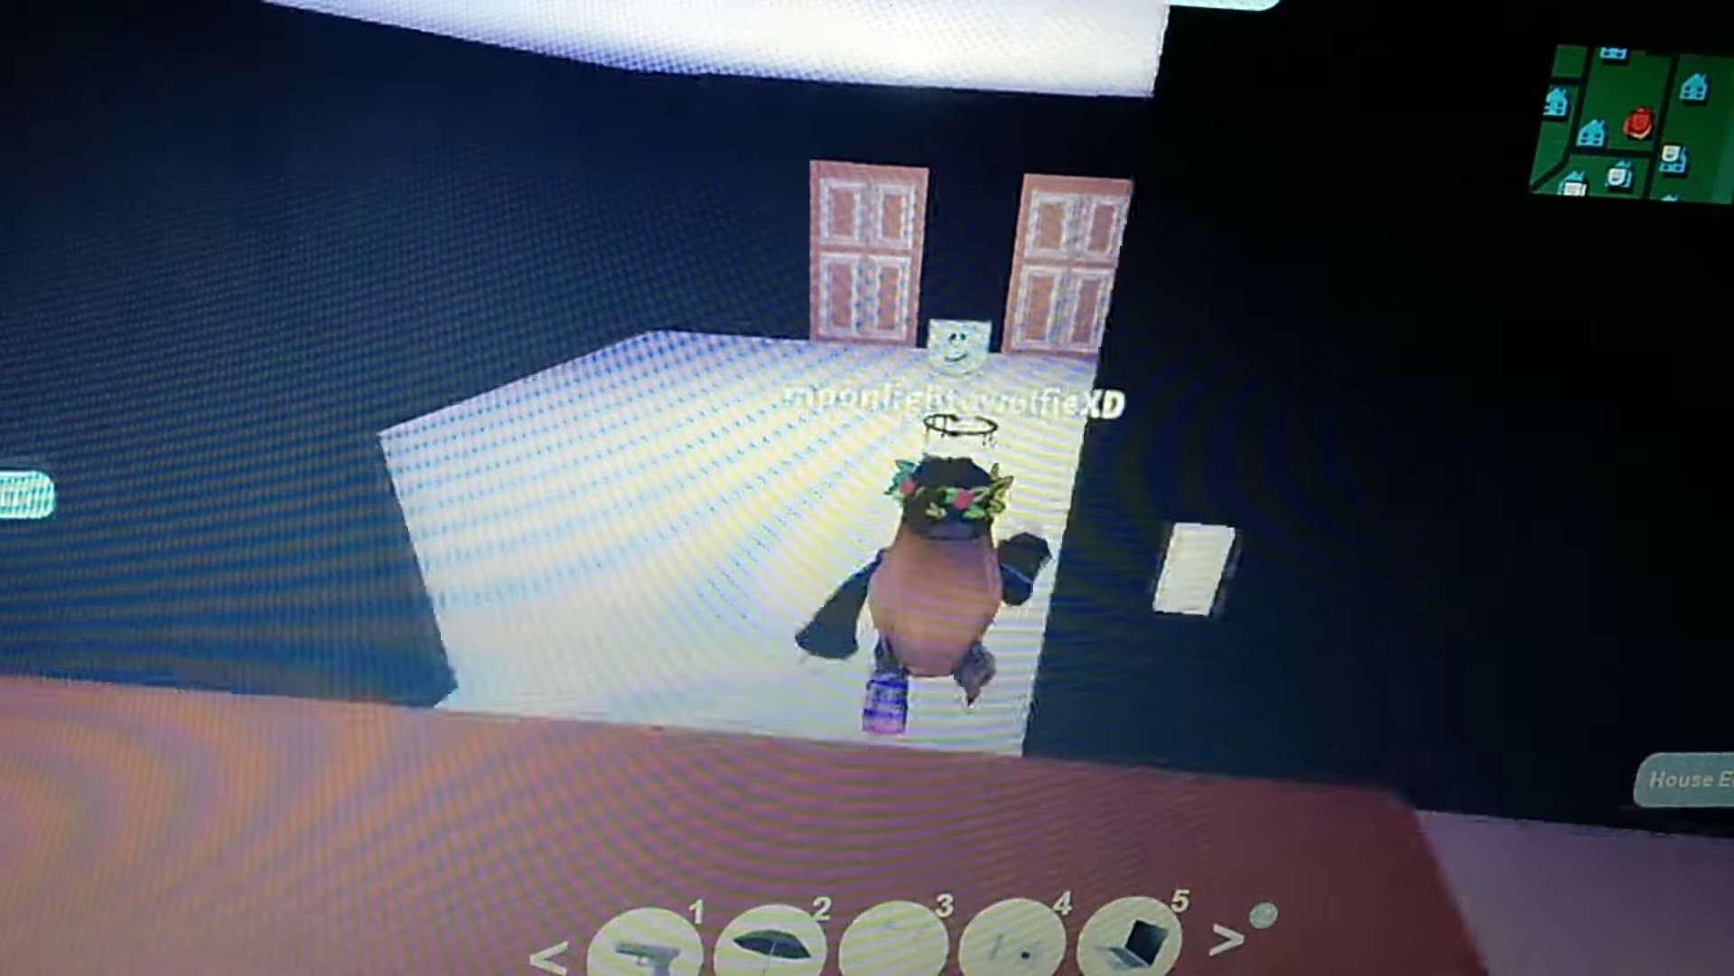
Reopen the furniture shop, then turn to the door and walk outside the blue house
click(1680, 780)
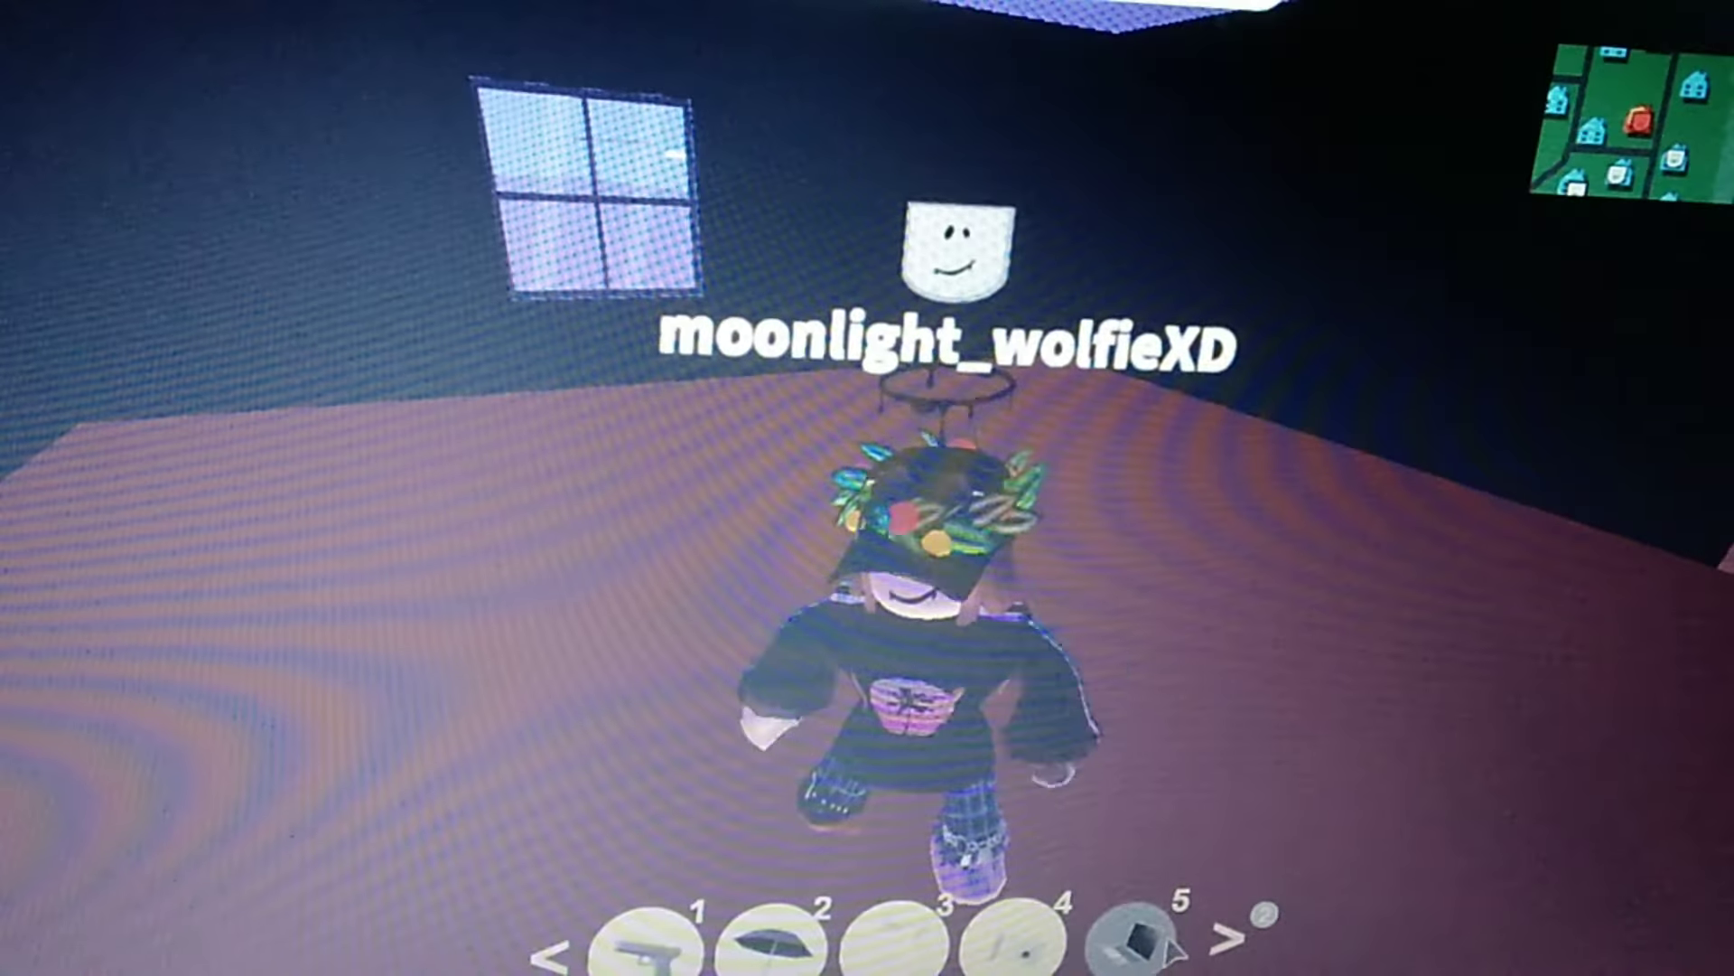
key(d)
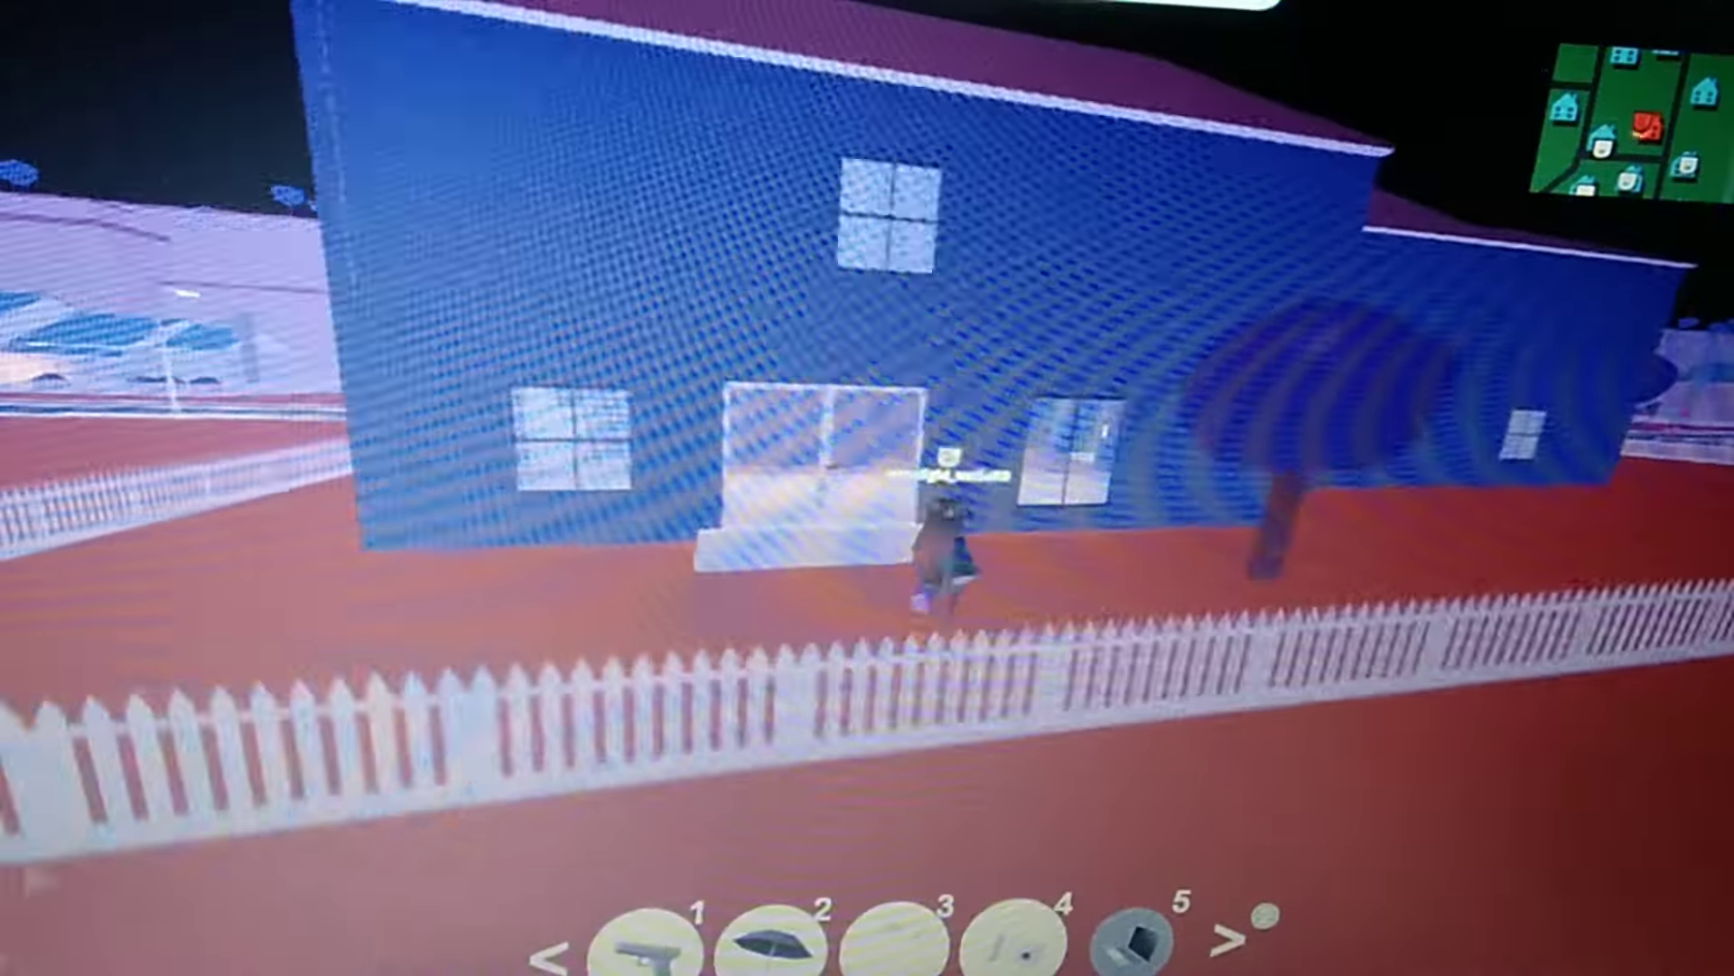
key(w)
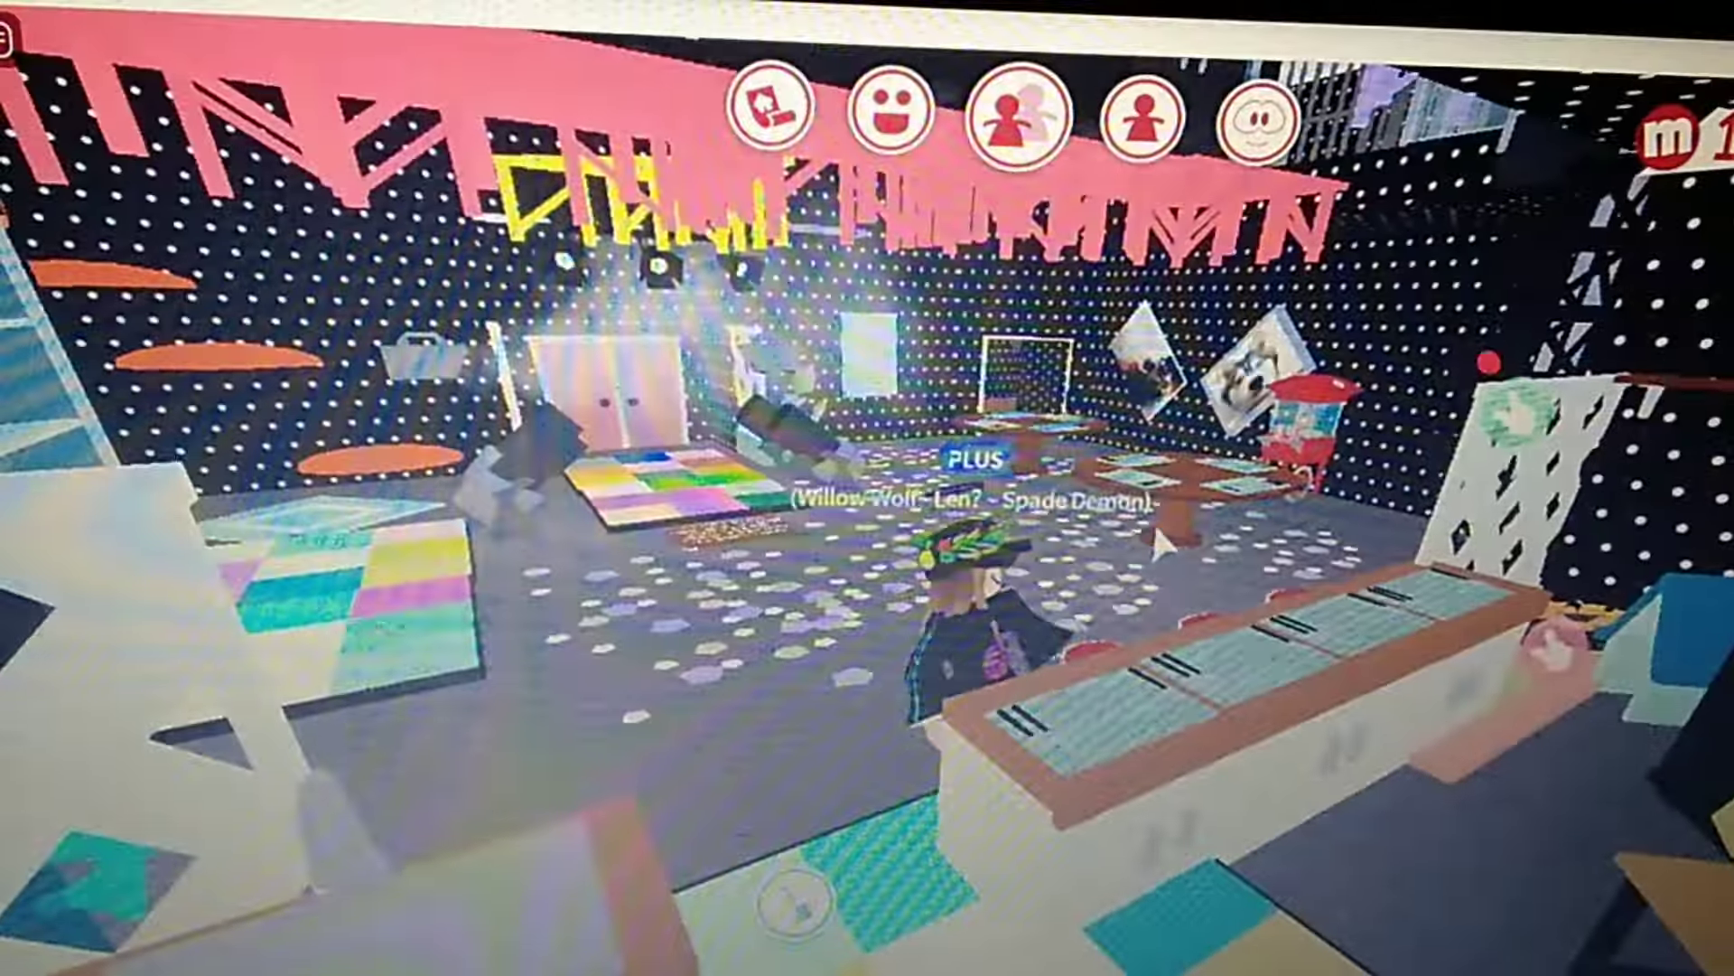
Walk through the doorway into the dotted-wall party room
drag(1141, 540, 1108, 503)
key(w)
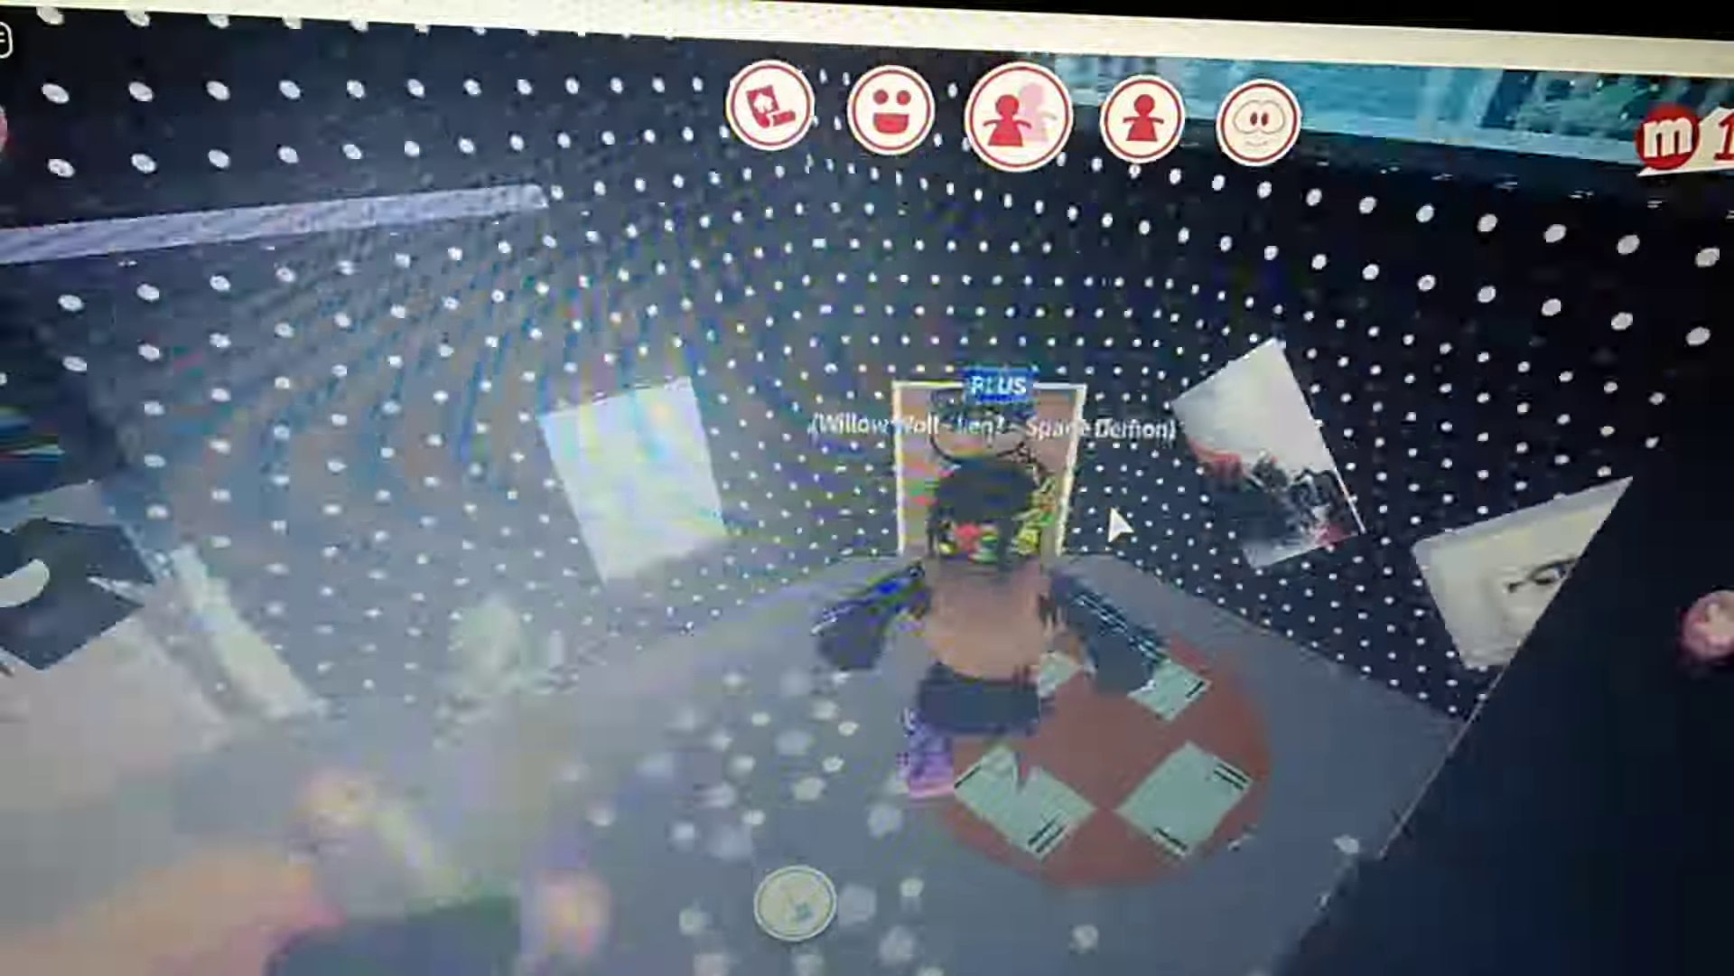
key(w)
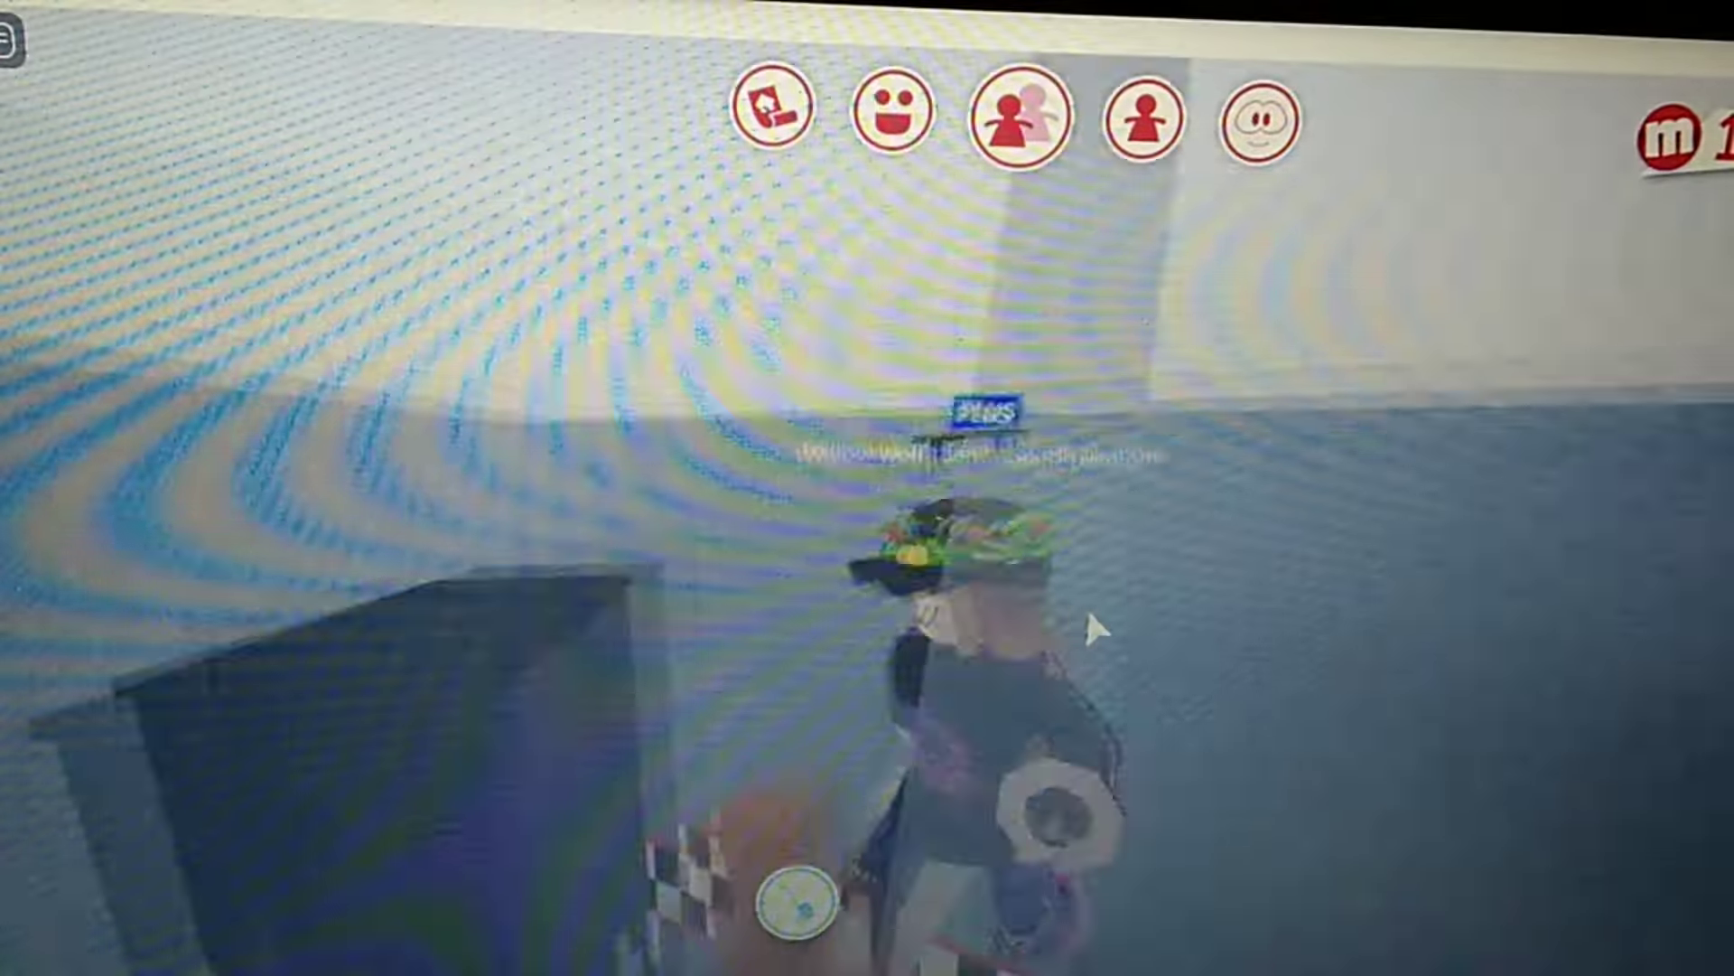
Walk down the checkered hallway to the kitchen shelving
right_click(1085, 606)
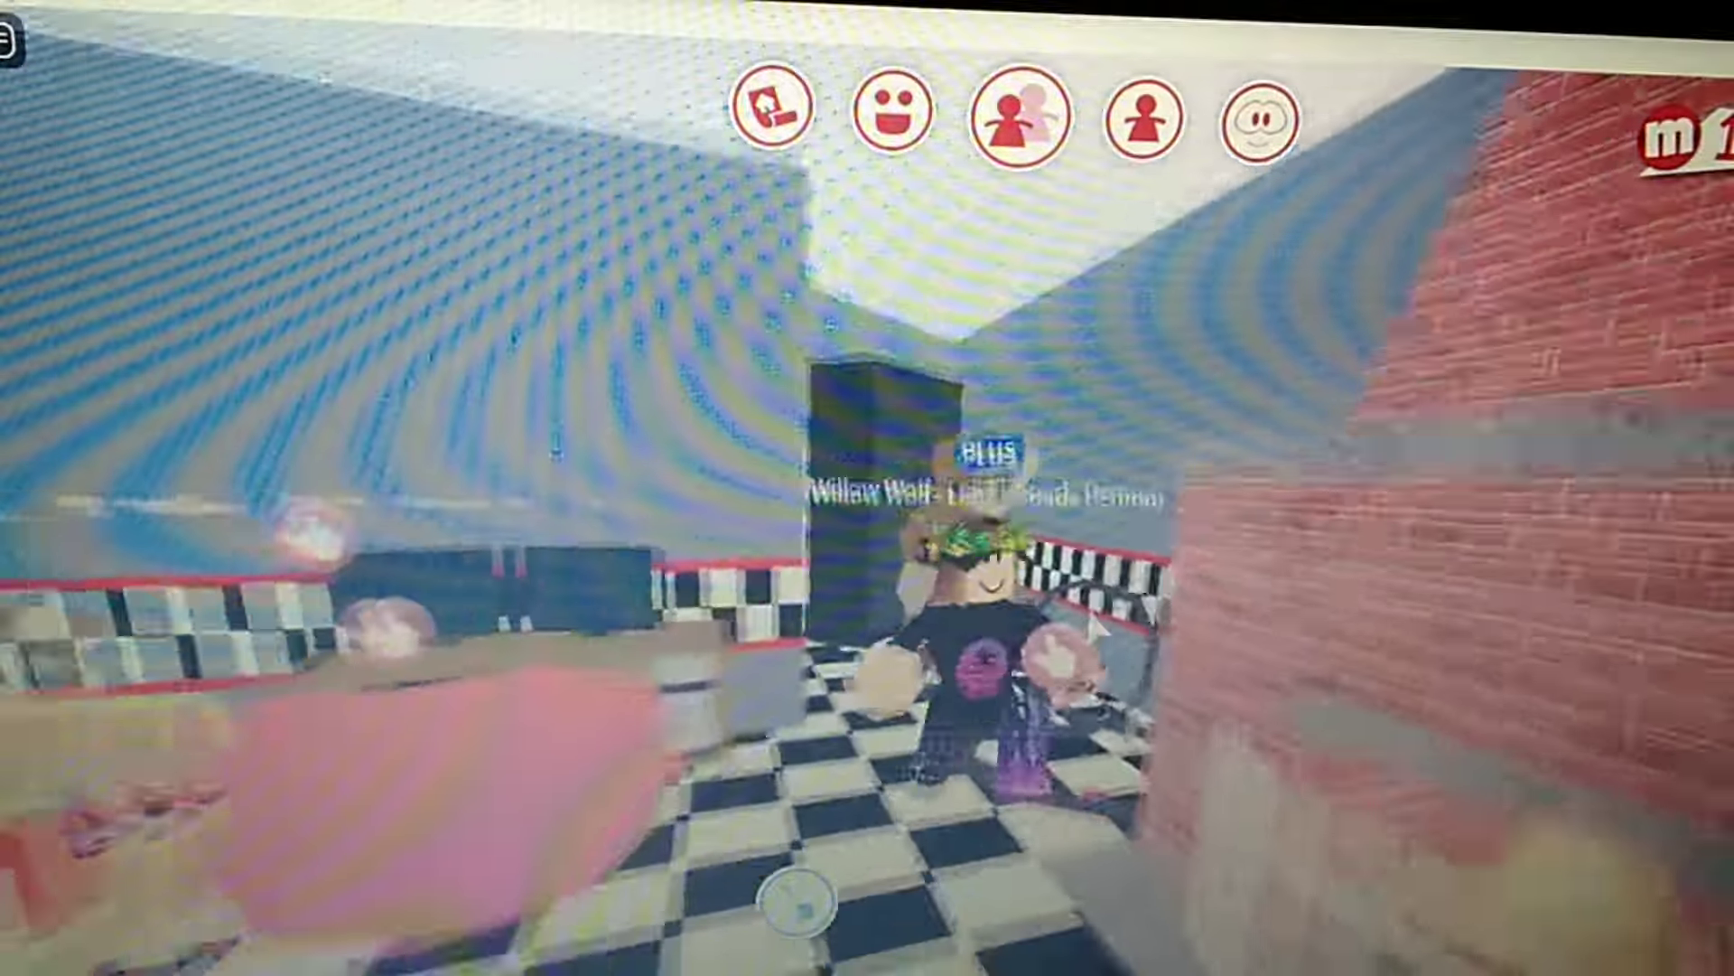
scroll(1086, 605, up, 3)
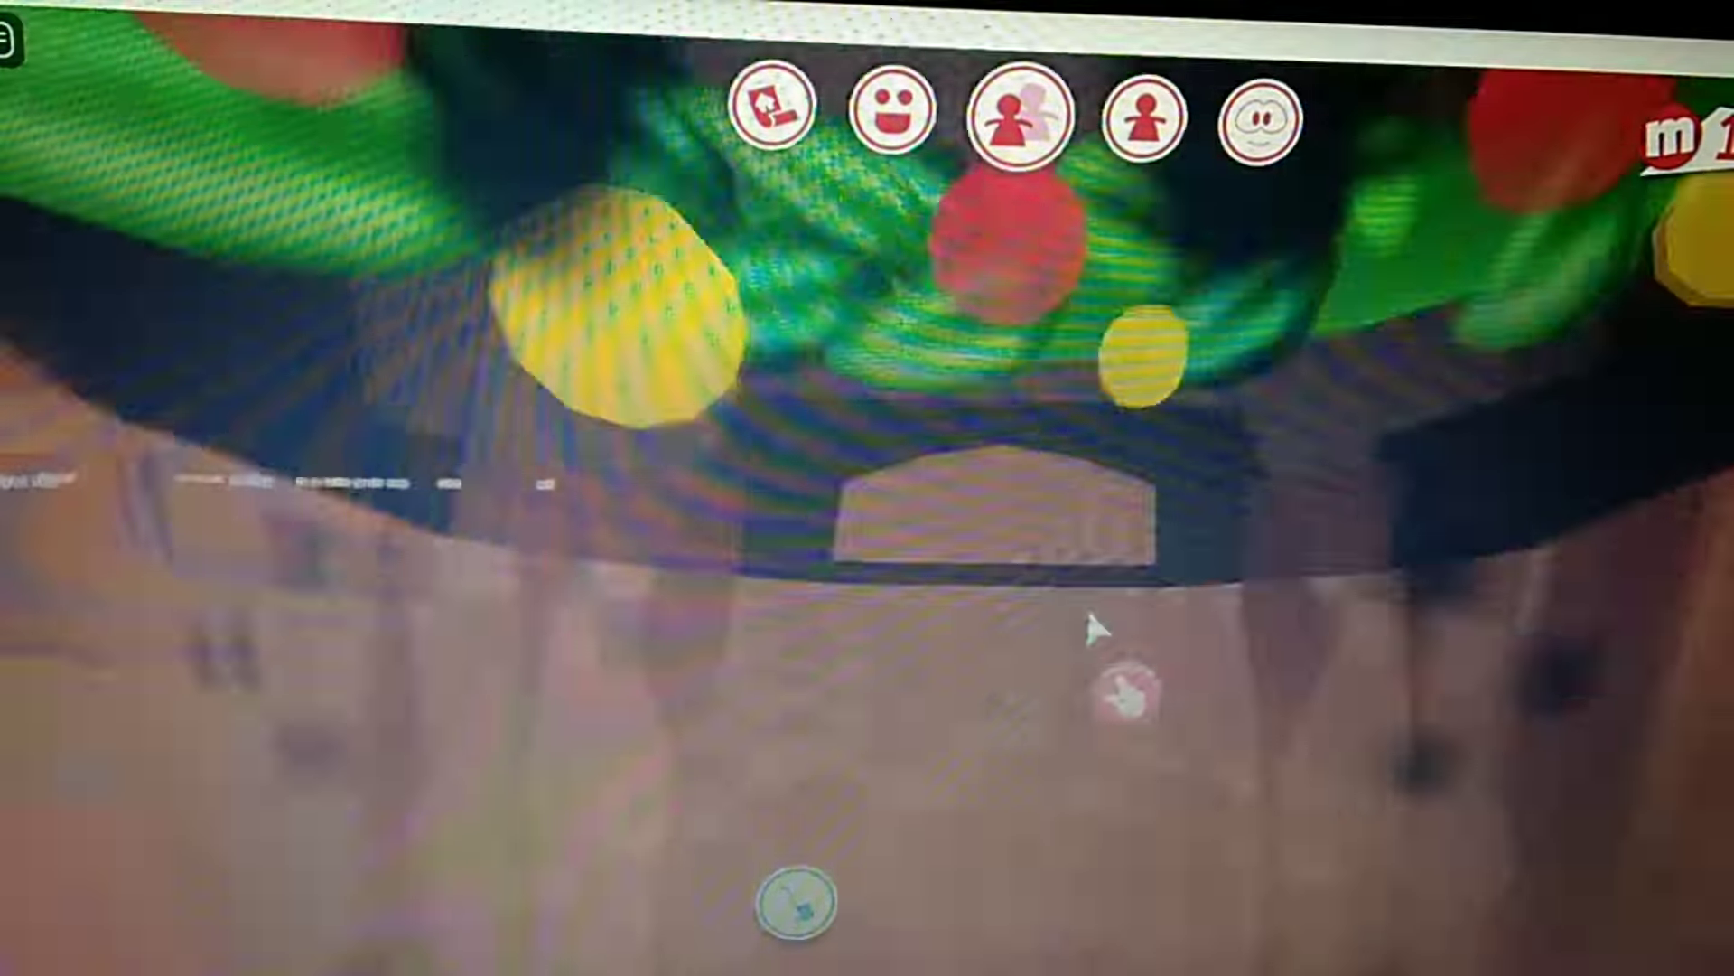
drag(1086, 606, 1091, 624)
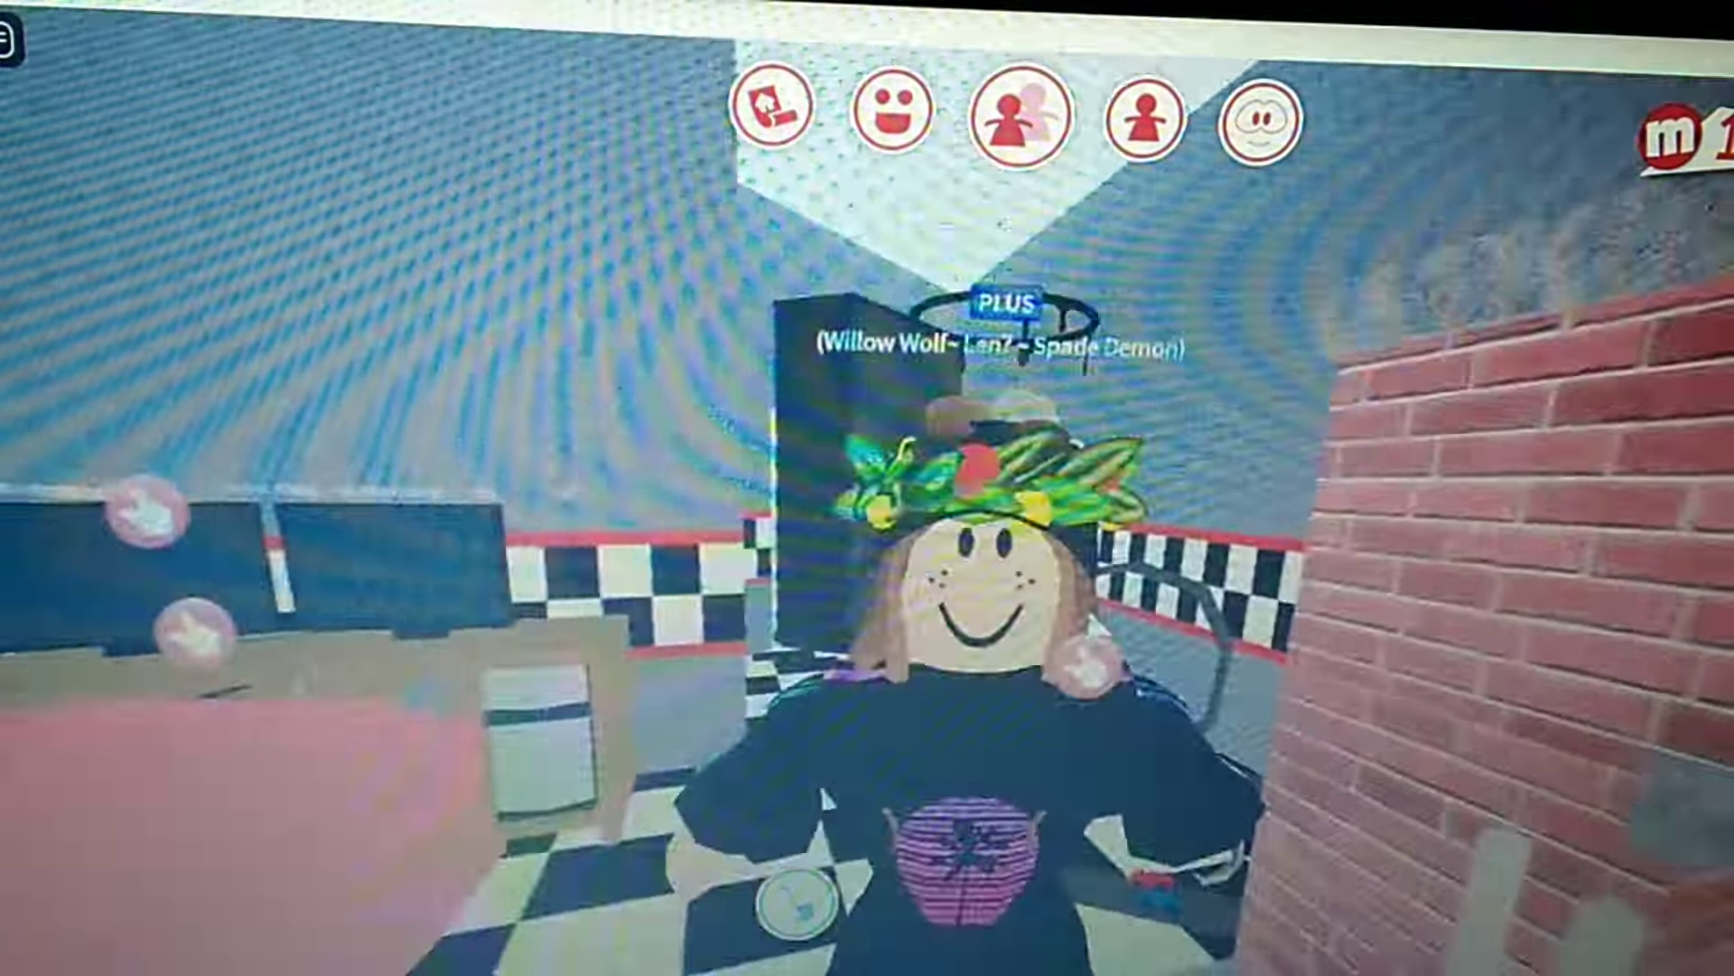
scroll(1085, 606, down, 3)
right_click(1091, 623)
scroll(1059, 551, up, 3)
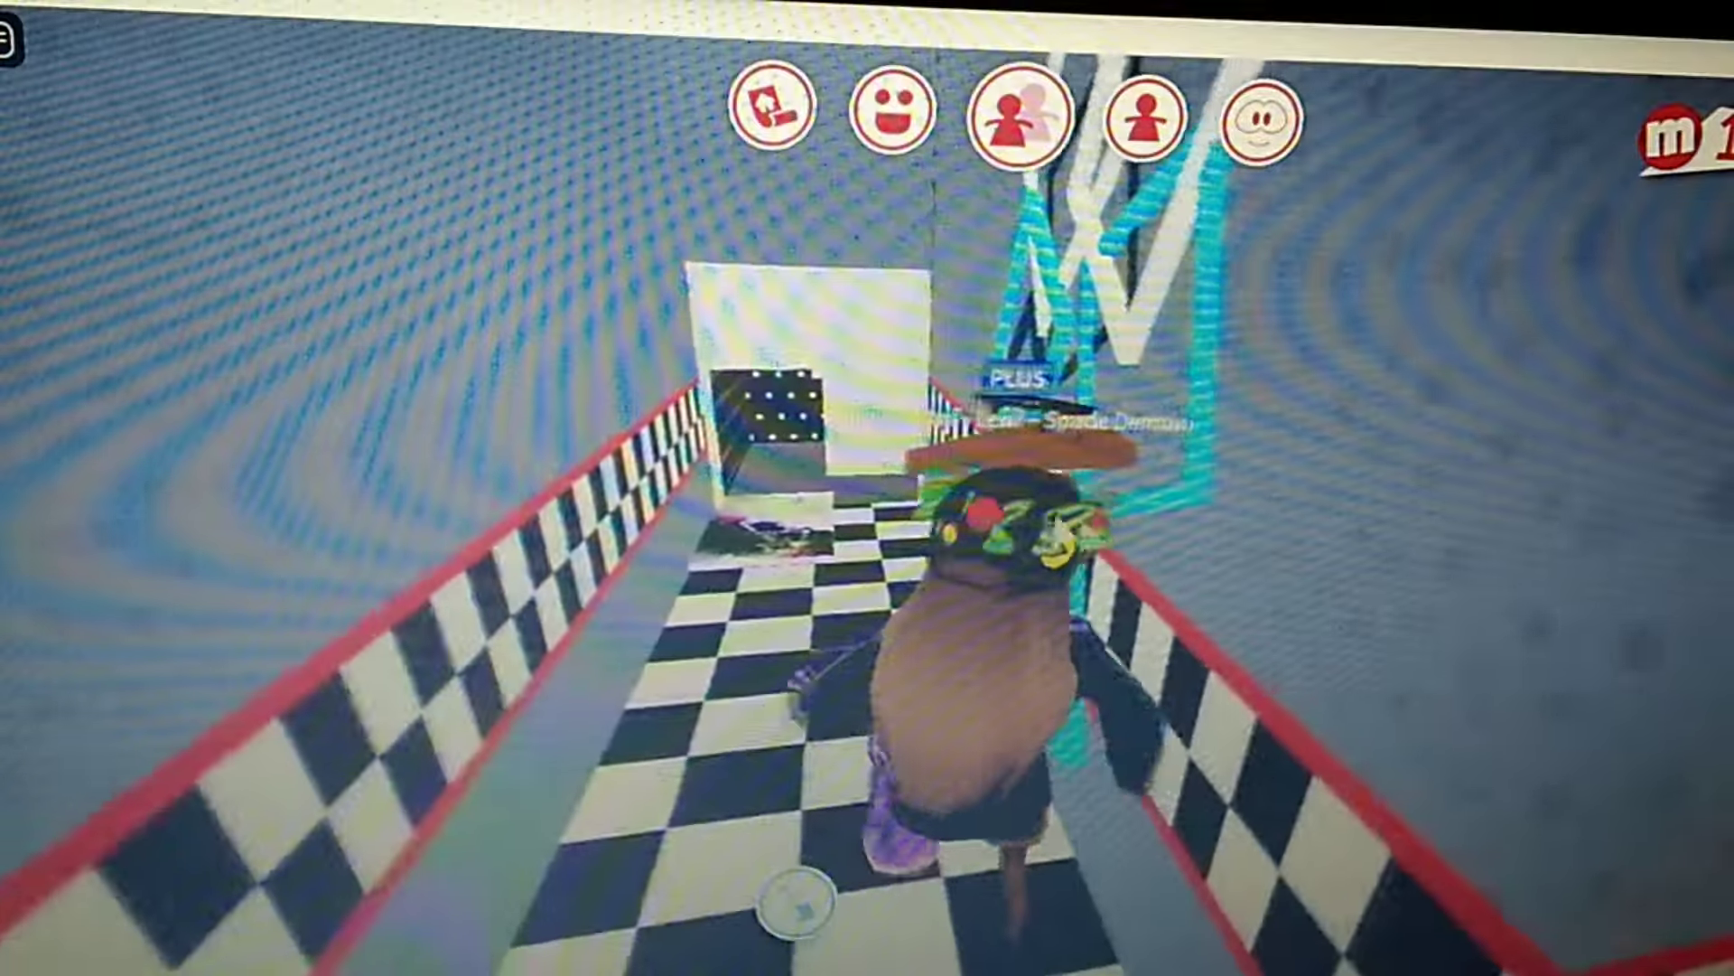
key(w)
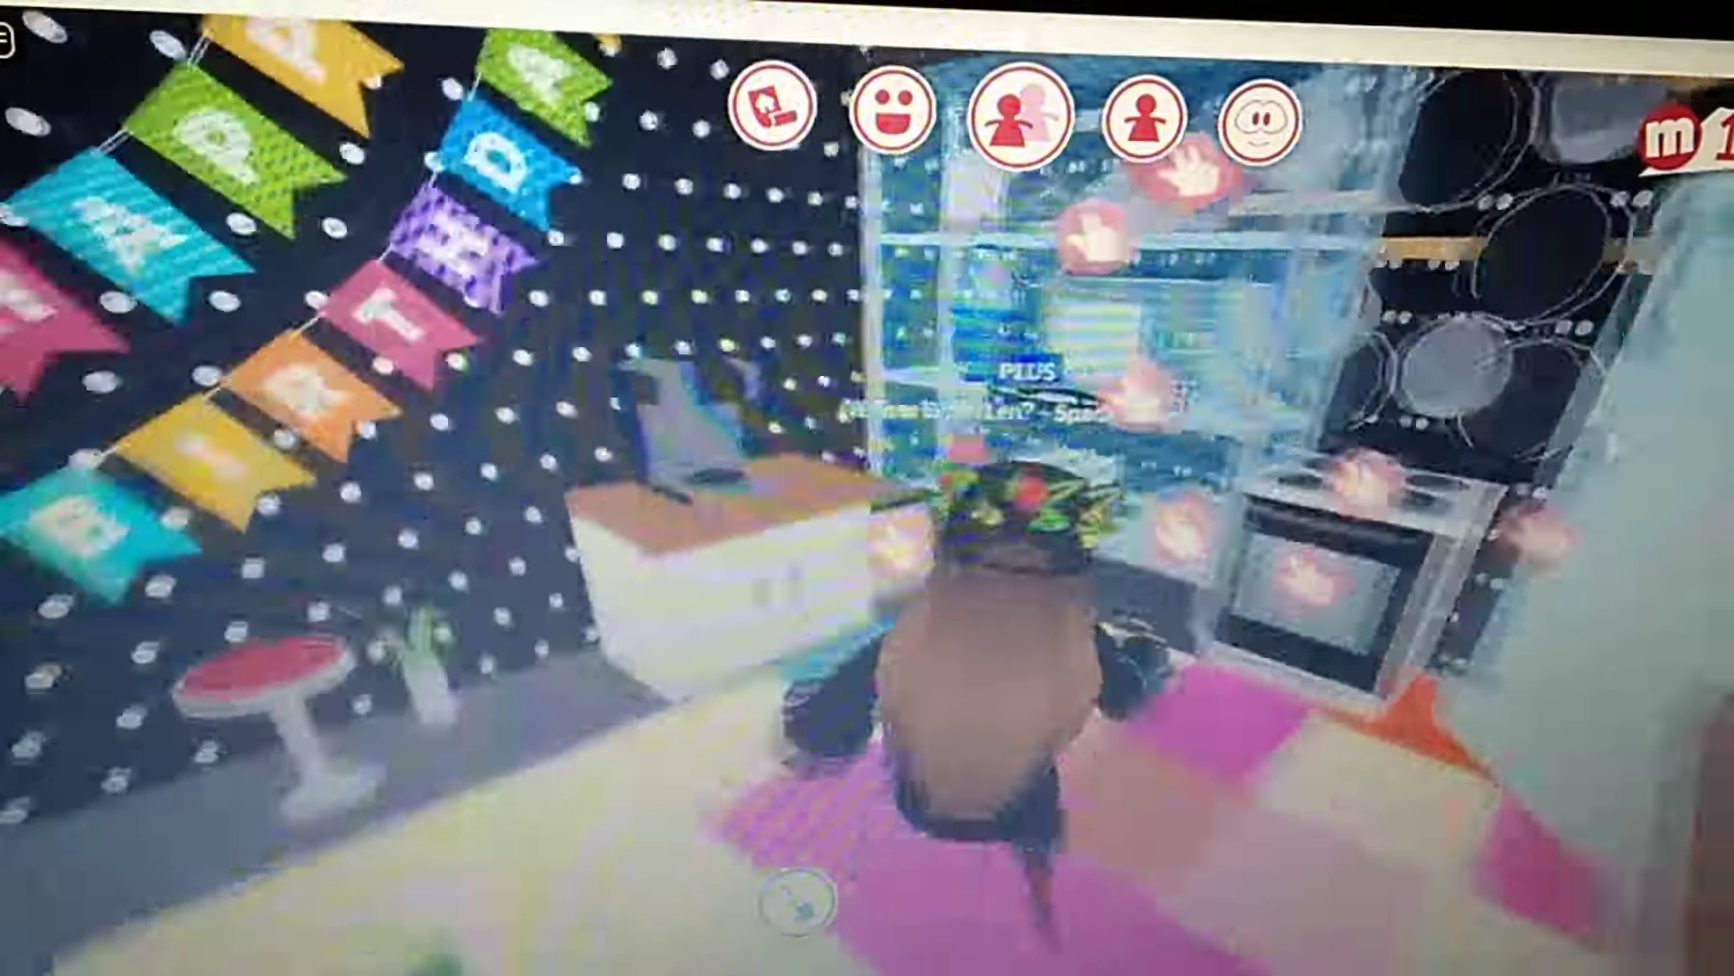
key(w)
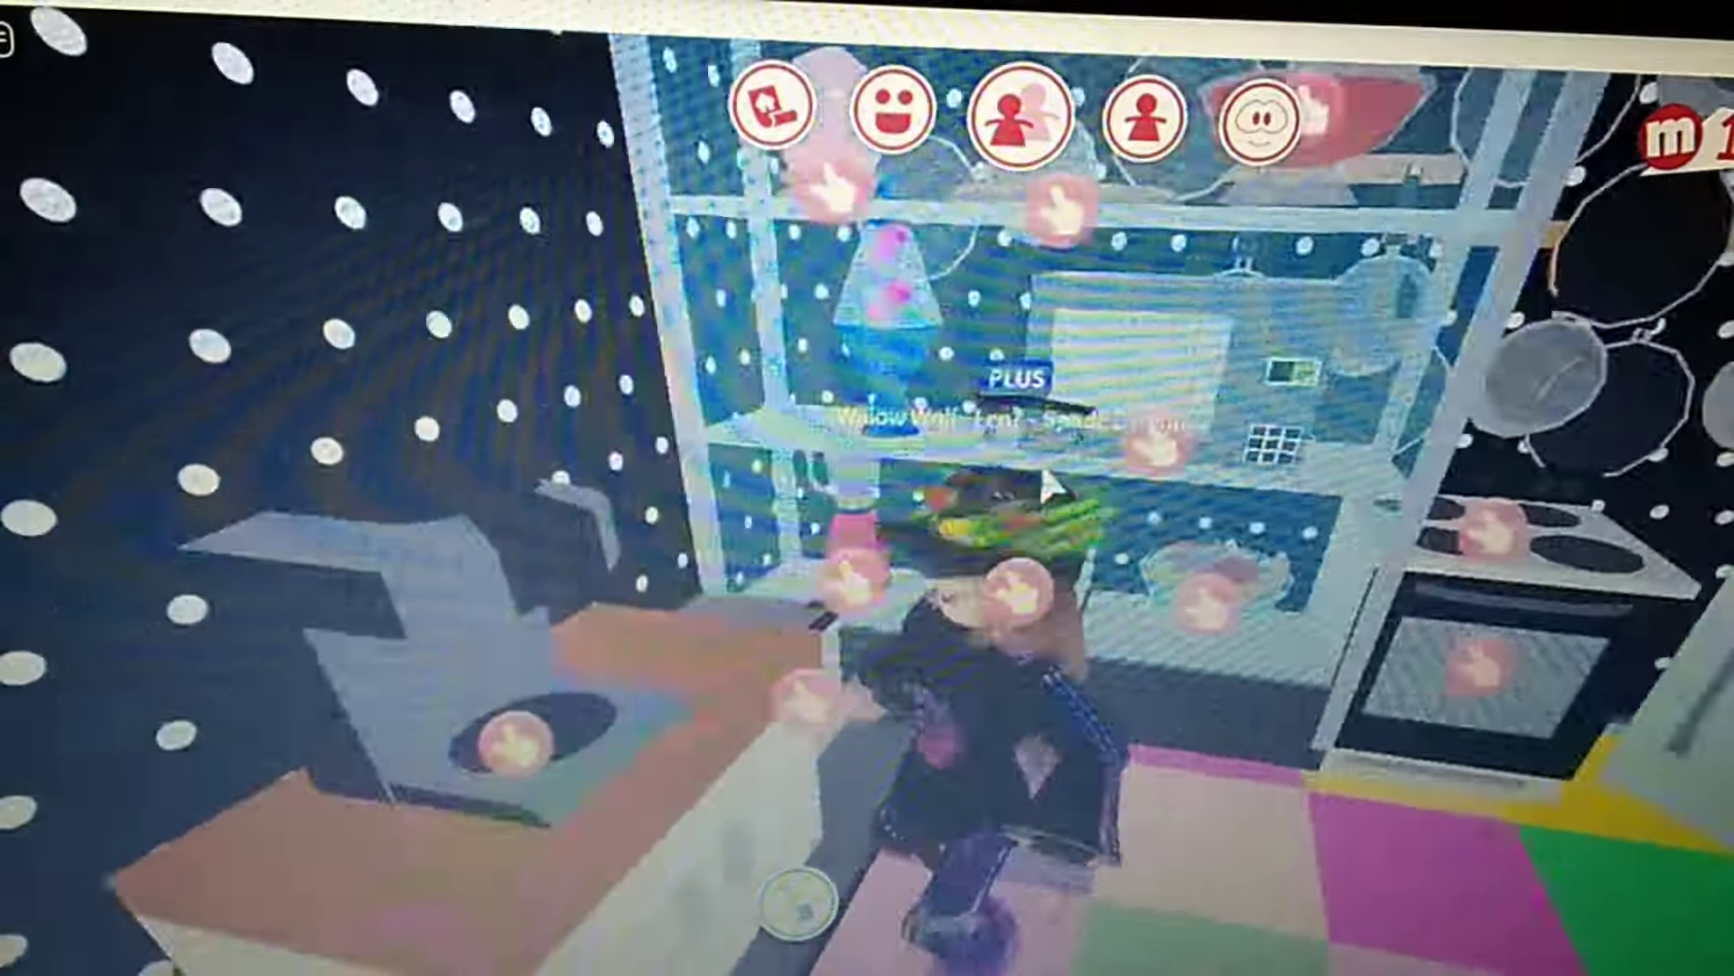
key(w)
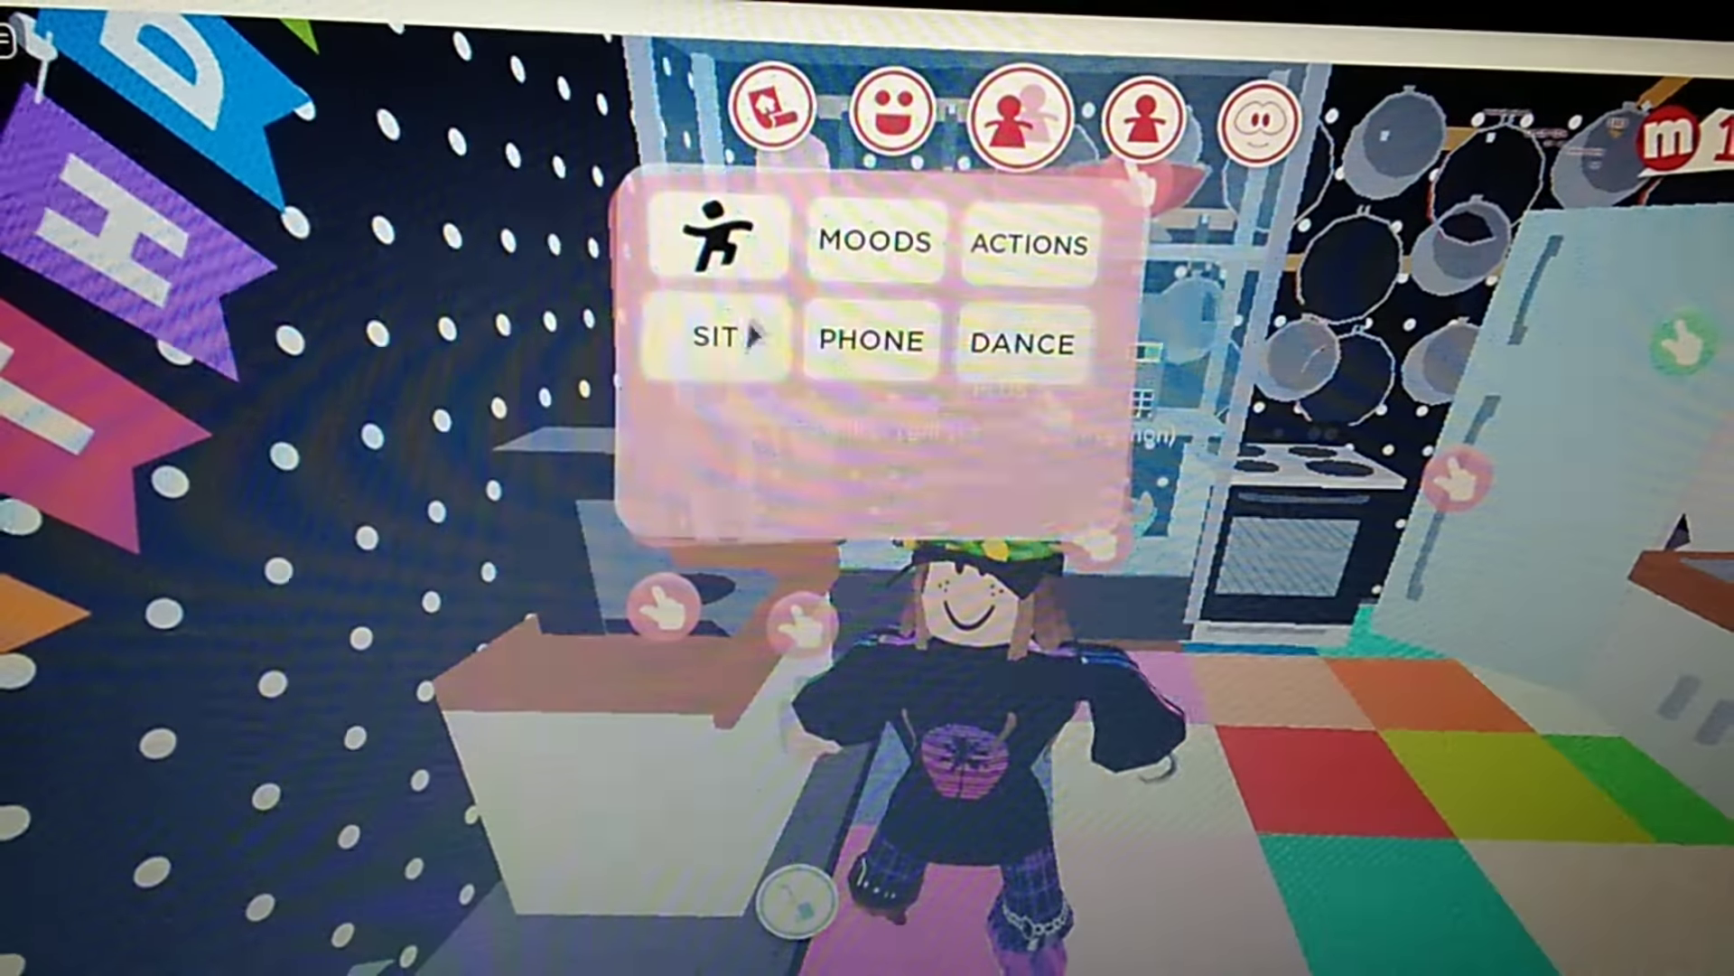
scroll(909, 369, up, 3)
scroll(910, 368, down, 3)
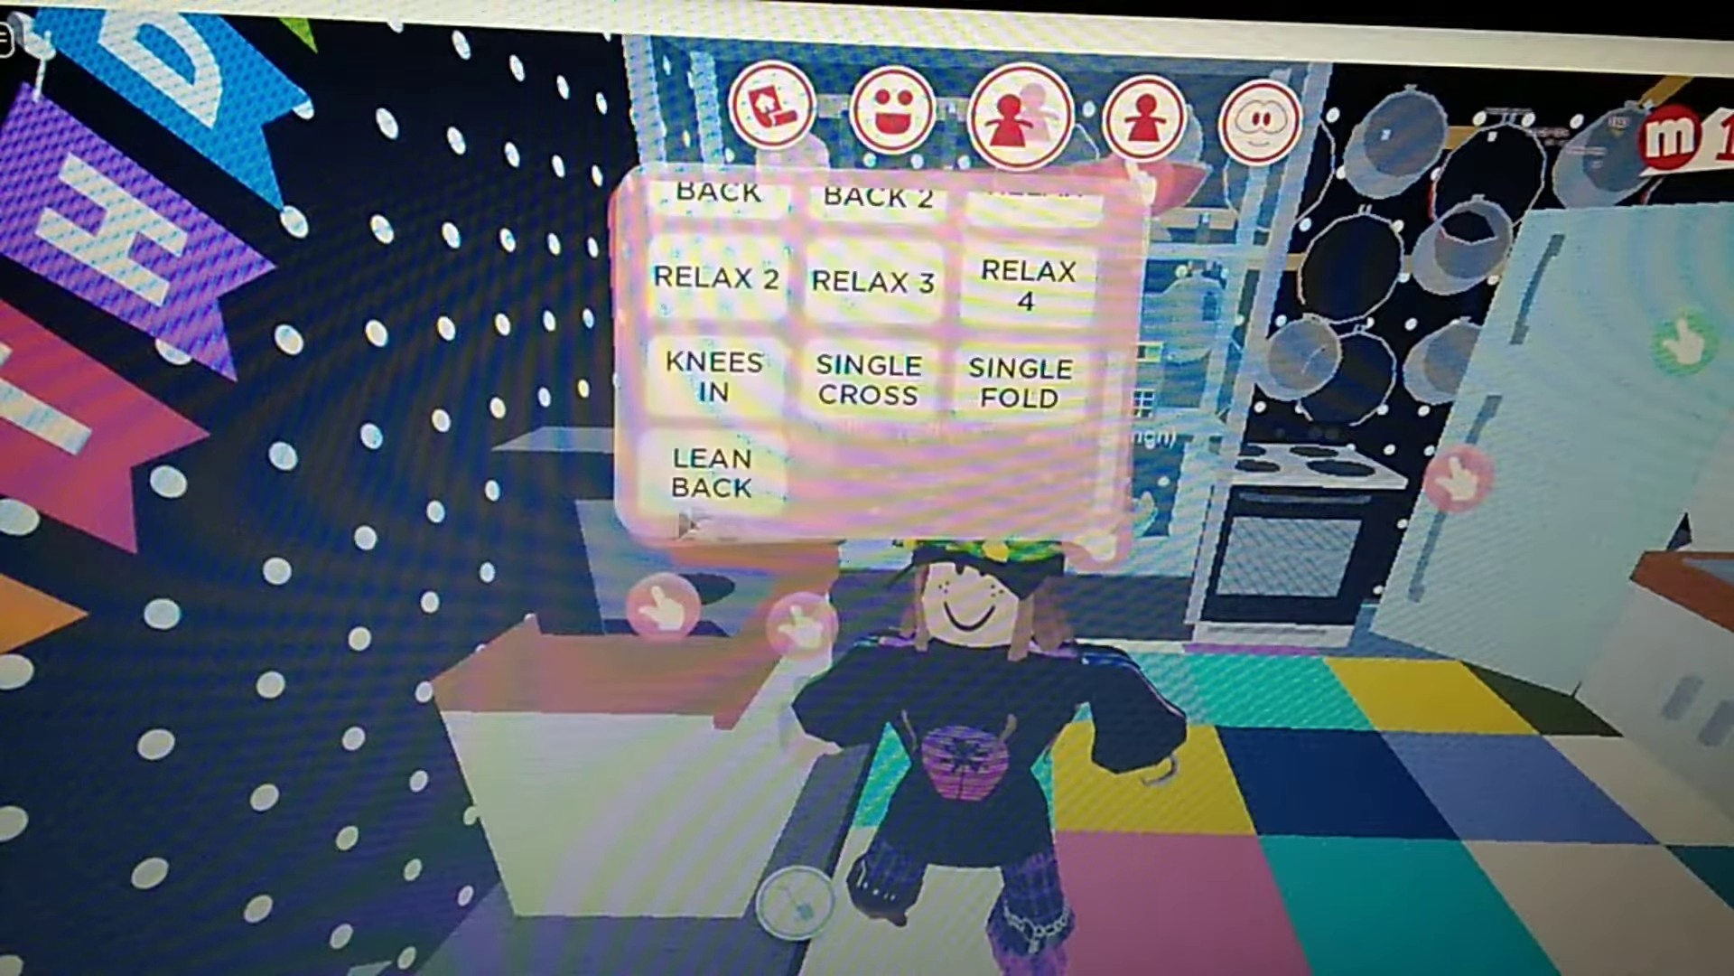
Pick a sitting pose from the Sit emote list for the avatar
click(910, 372)
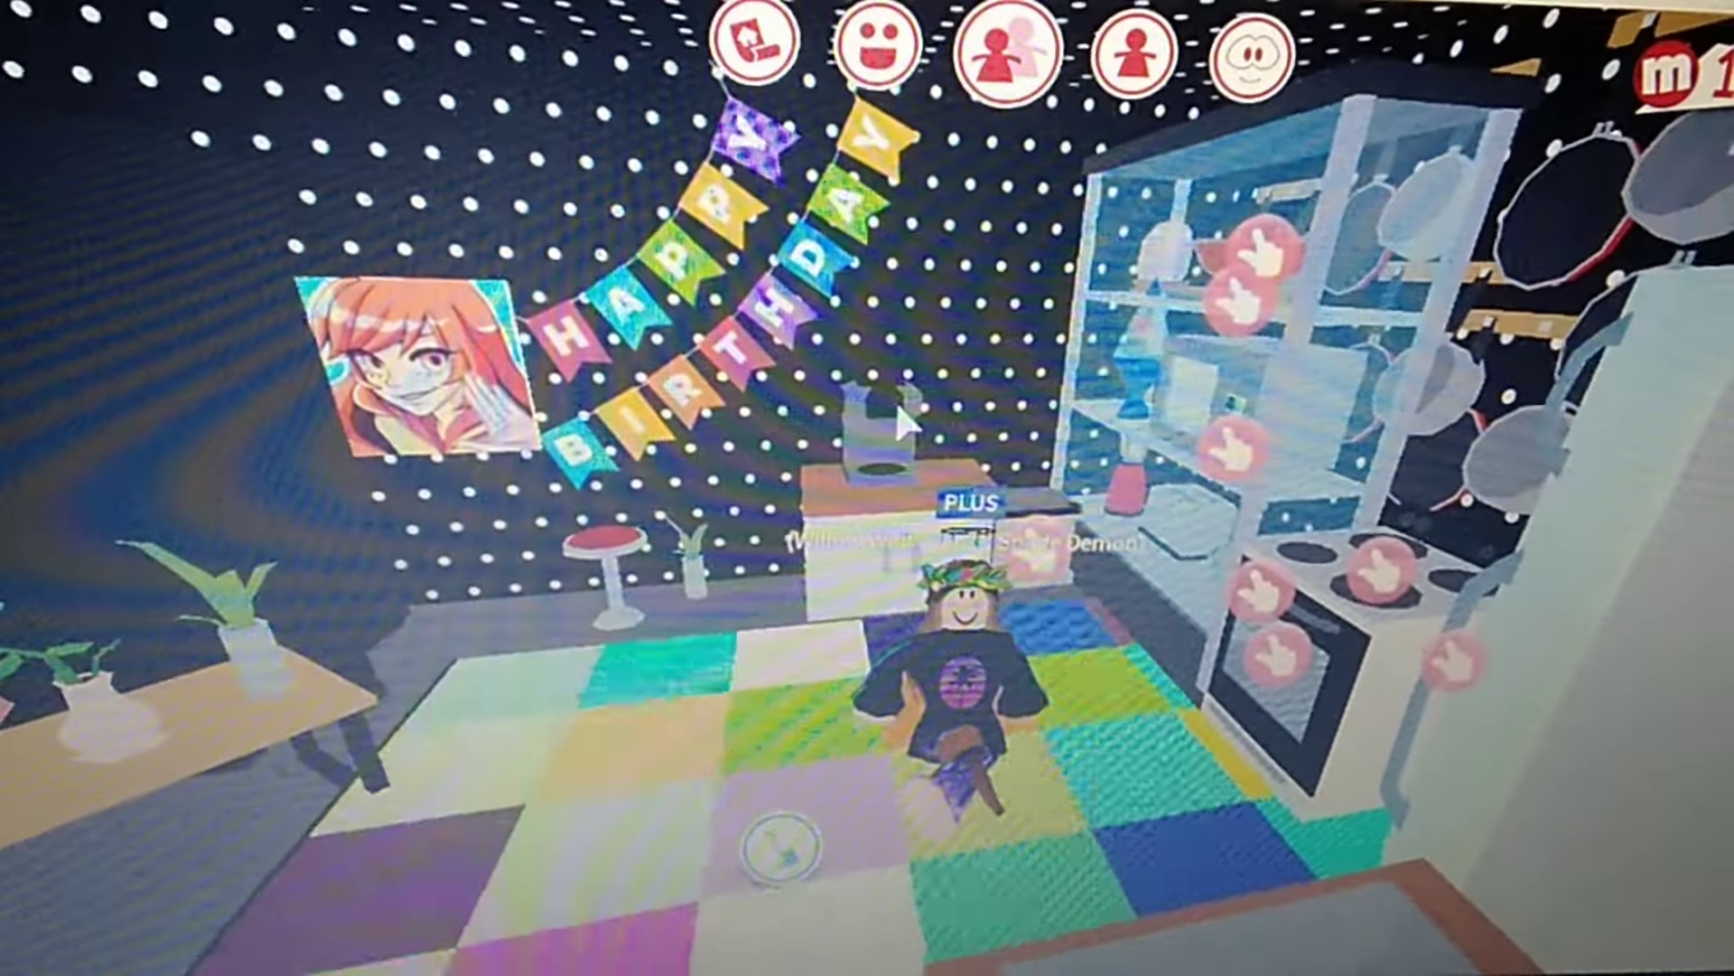
scroll(896, 399, down, 3)
scroll(896, 400, up, 2)
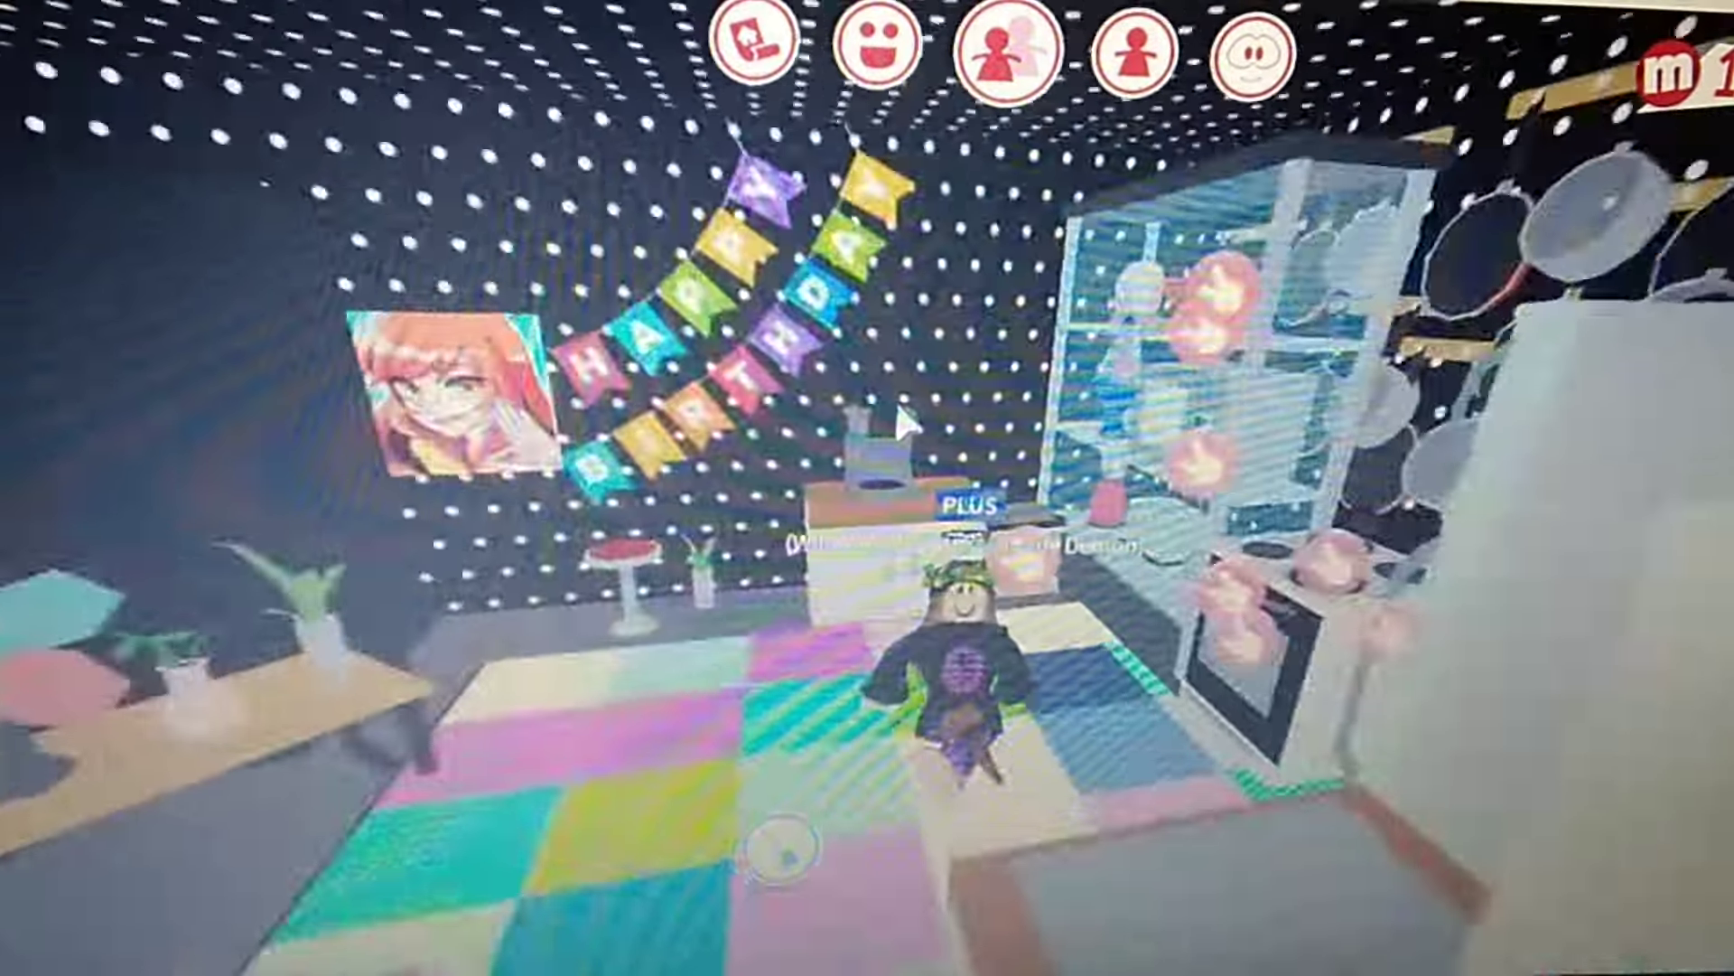
scroll(905, 423, up, 3)
scroll(905, 423, down, 5)
scroll(906, 423, up, 5)
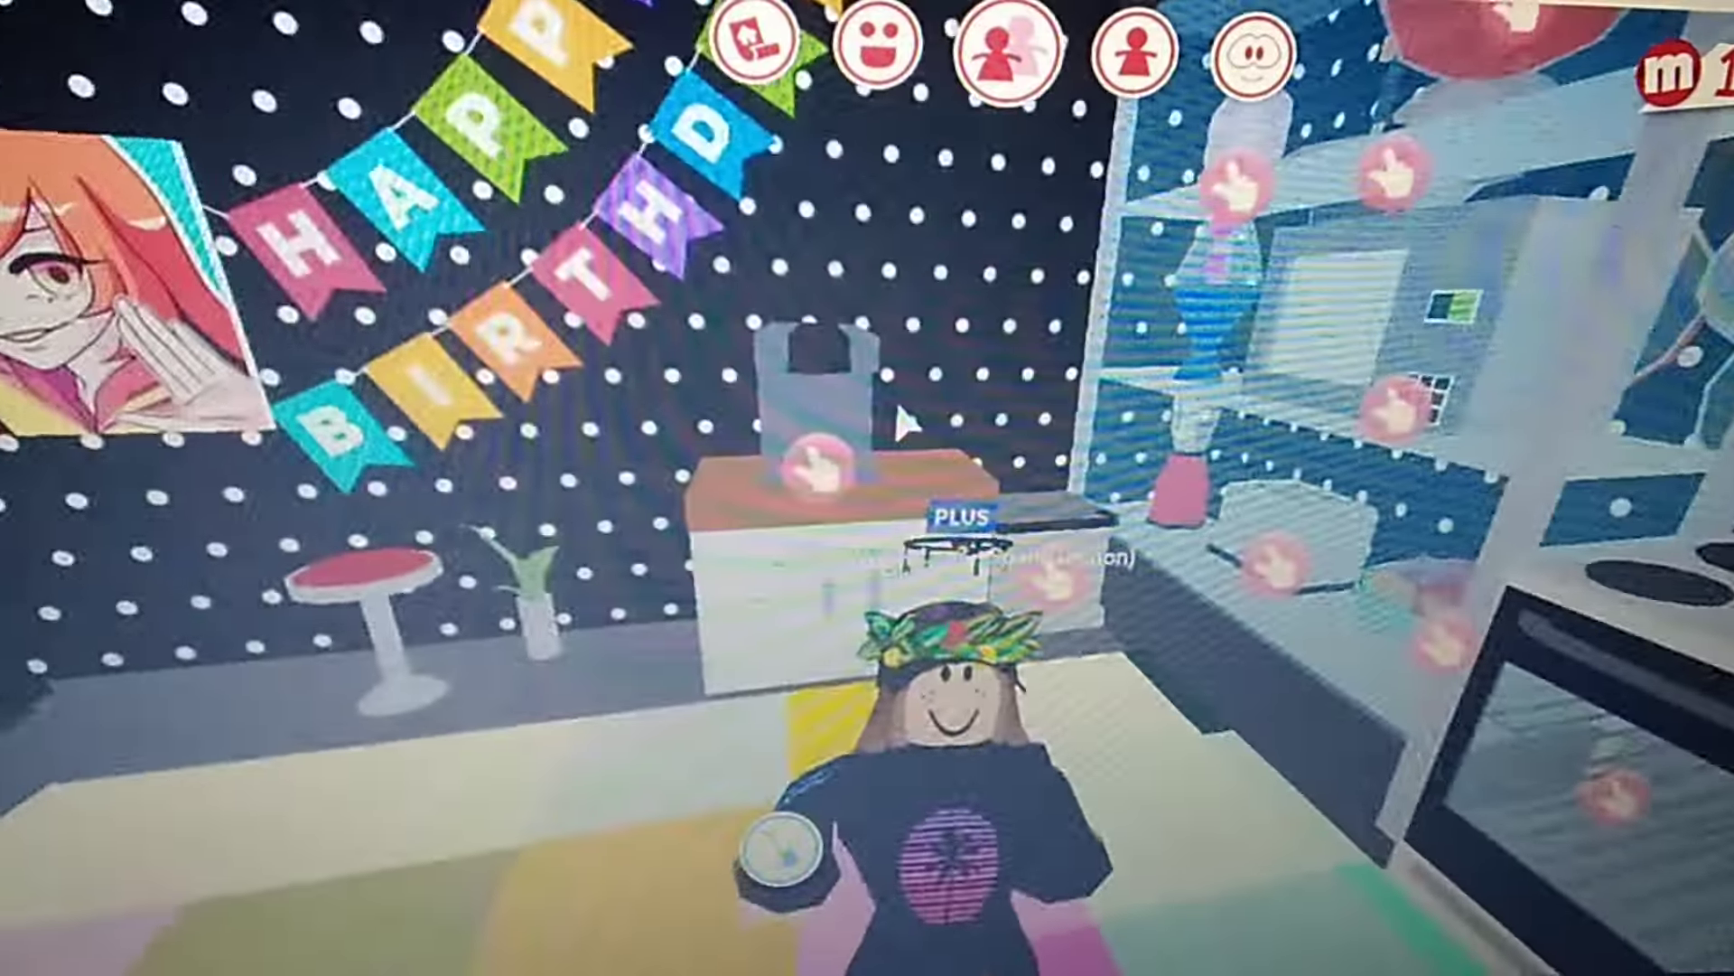
scroll(905, 423, down, 5)
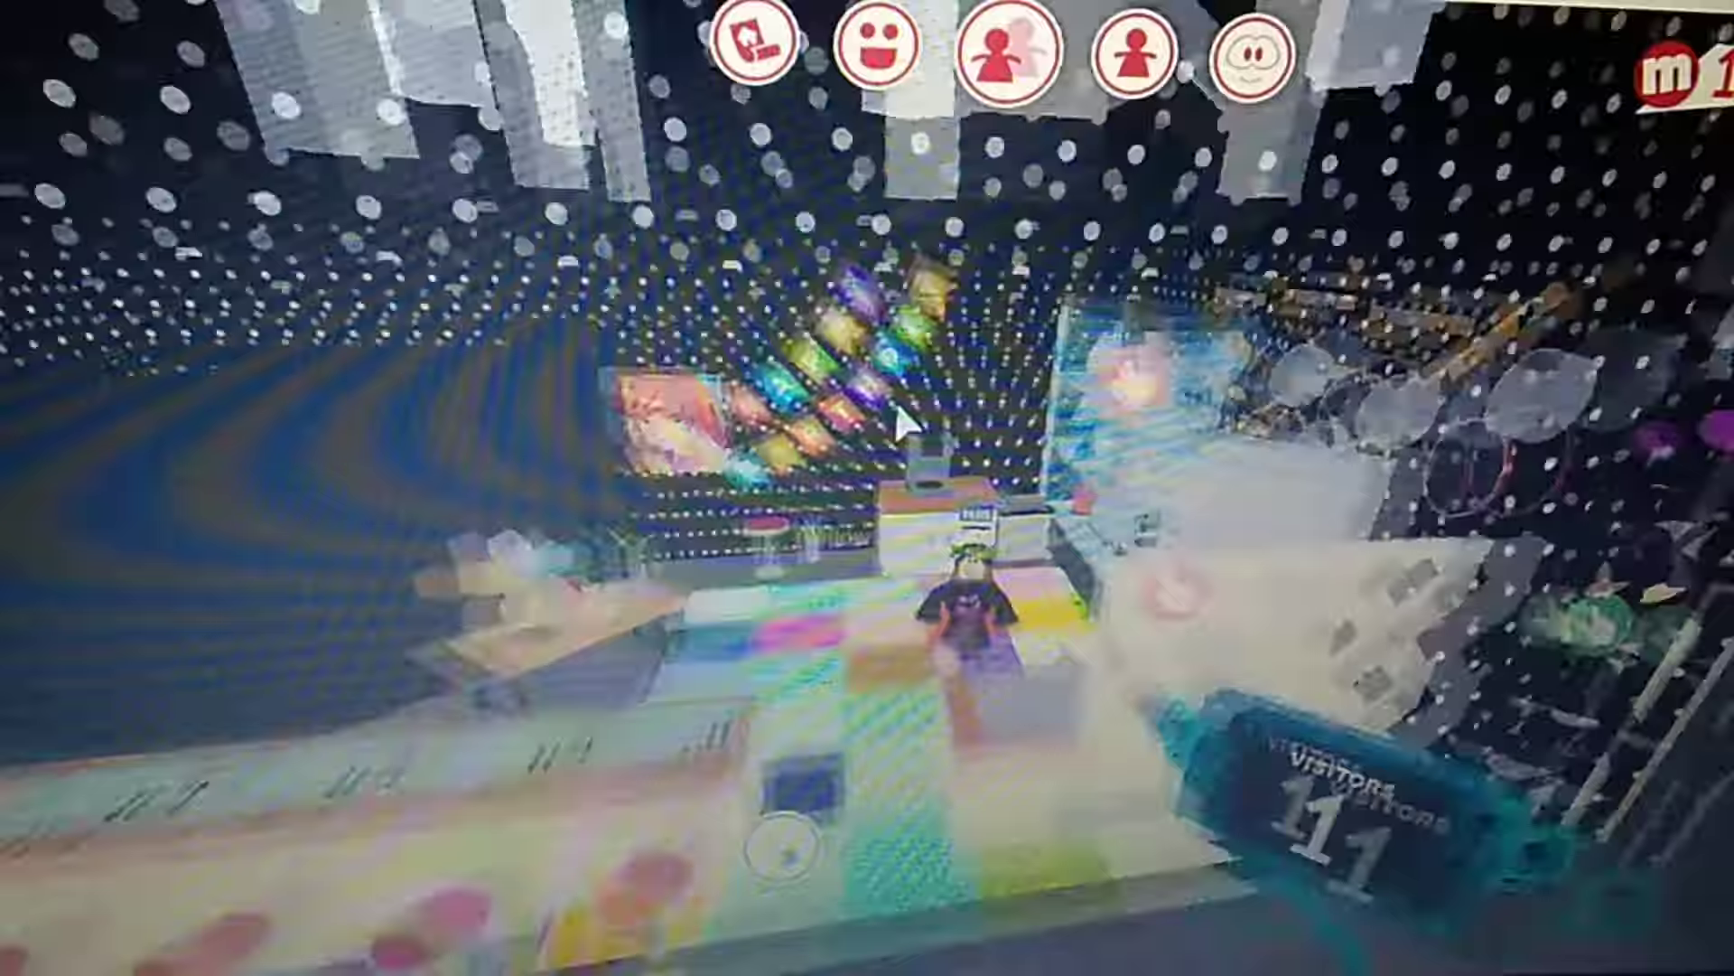
scroll(905, 422, up, 4)
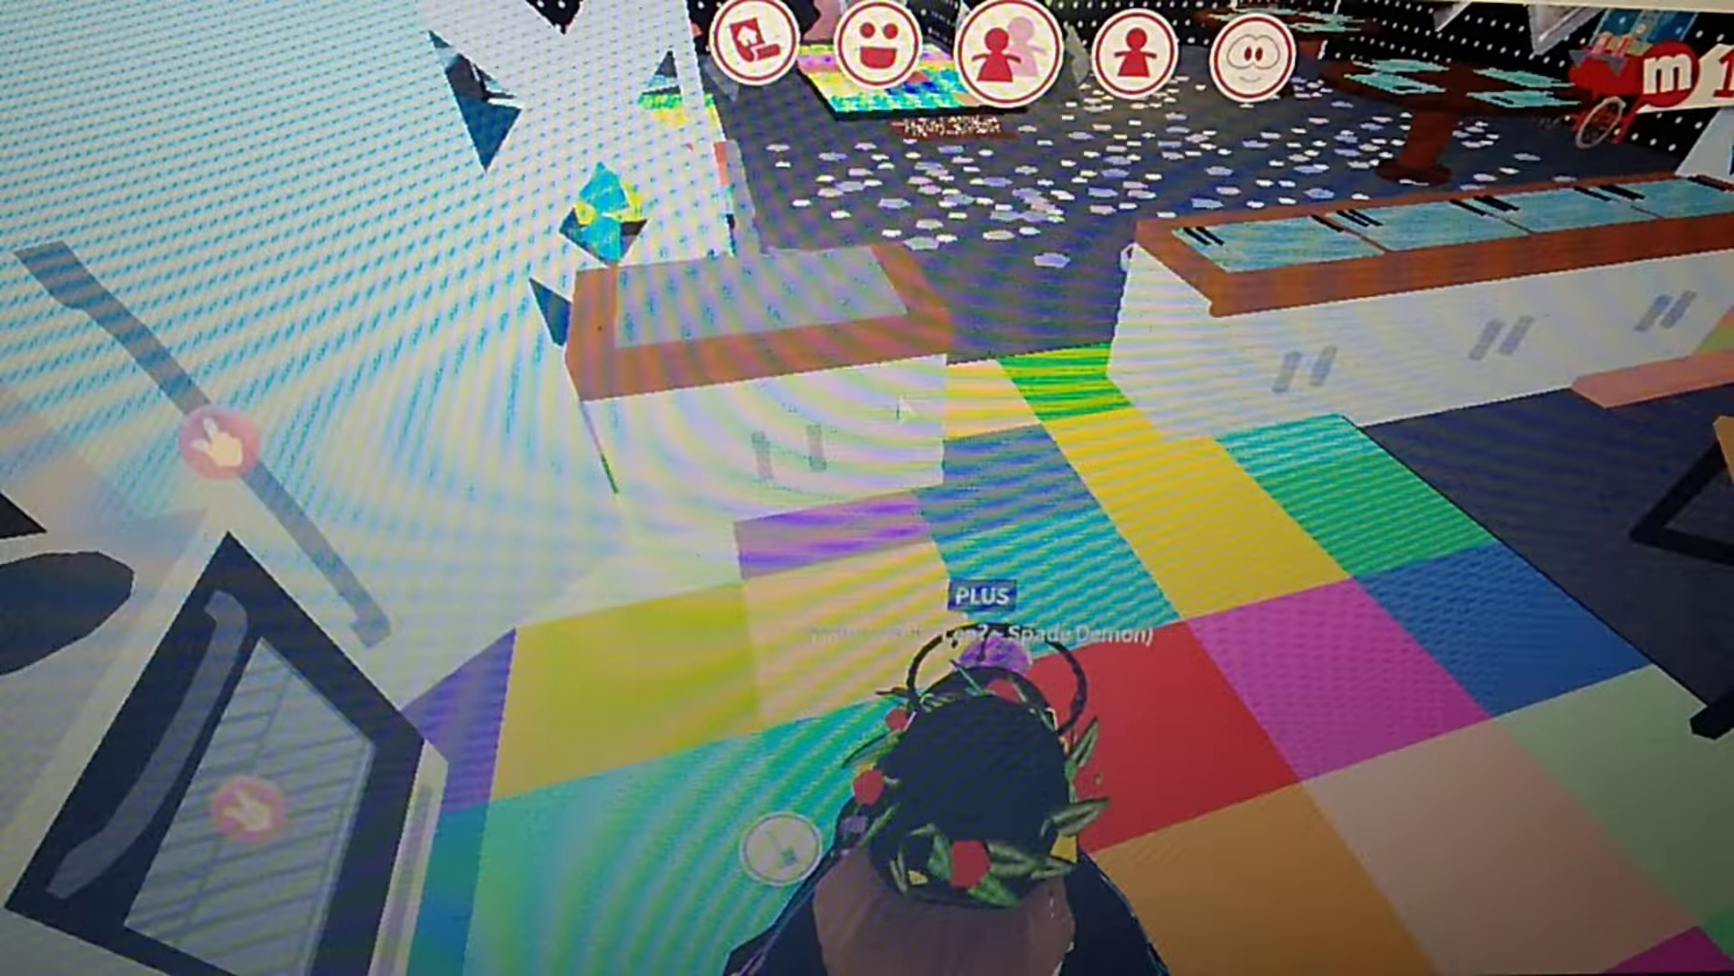
scroll(901, 406, down, 3)
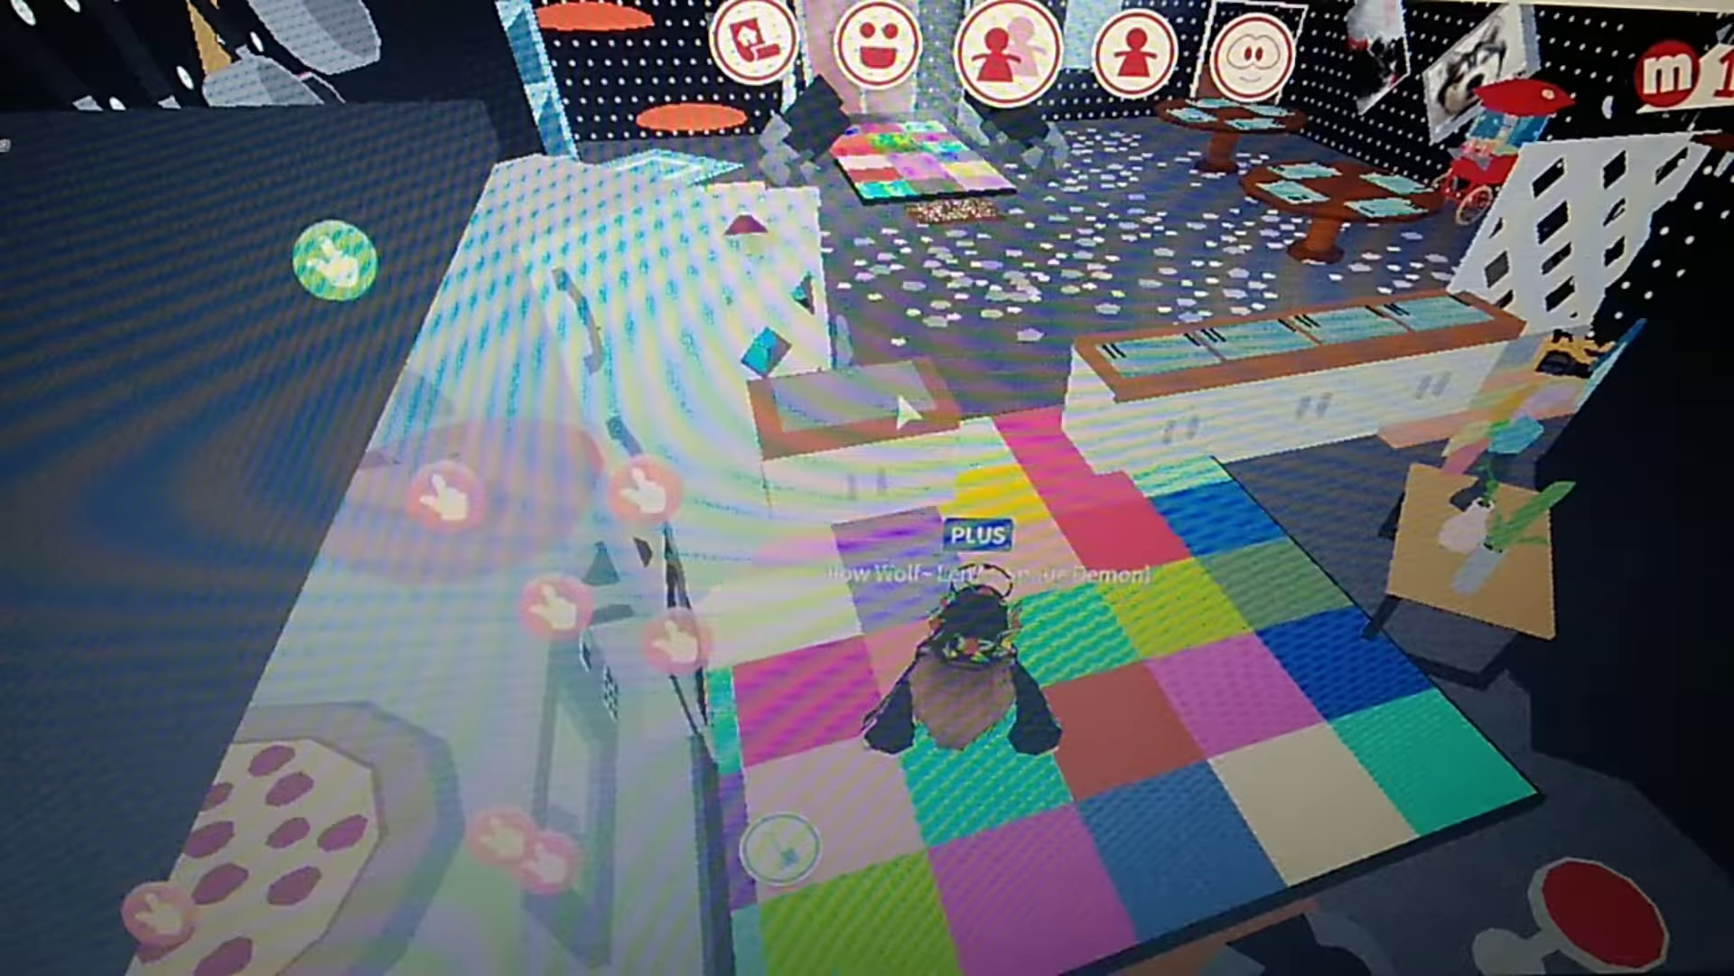
Switch the avatar back to a standing pose and walk it over to the stove
drag(901, 410, 902, 393)
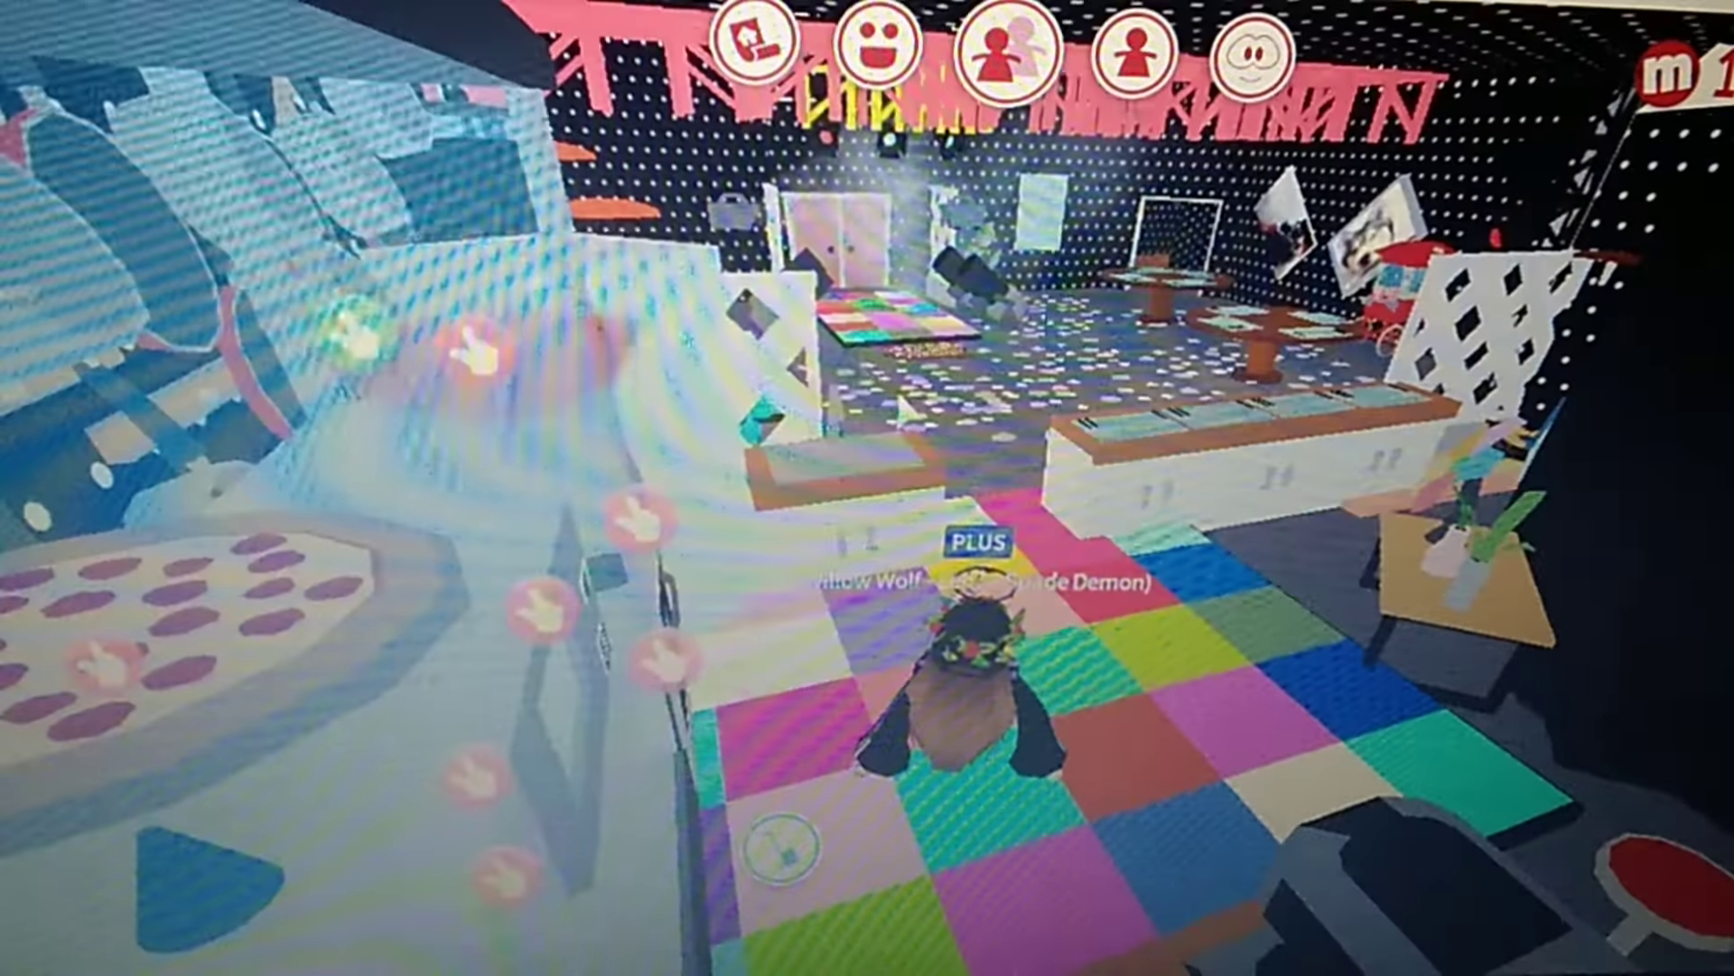
click(875, 52)
click(875, 52)
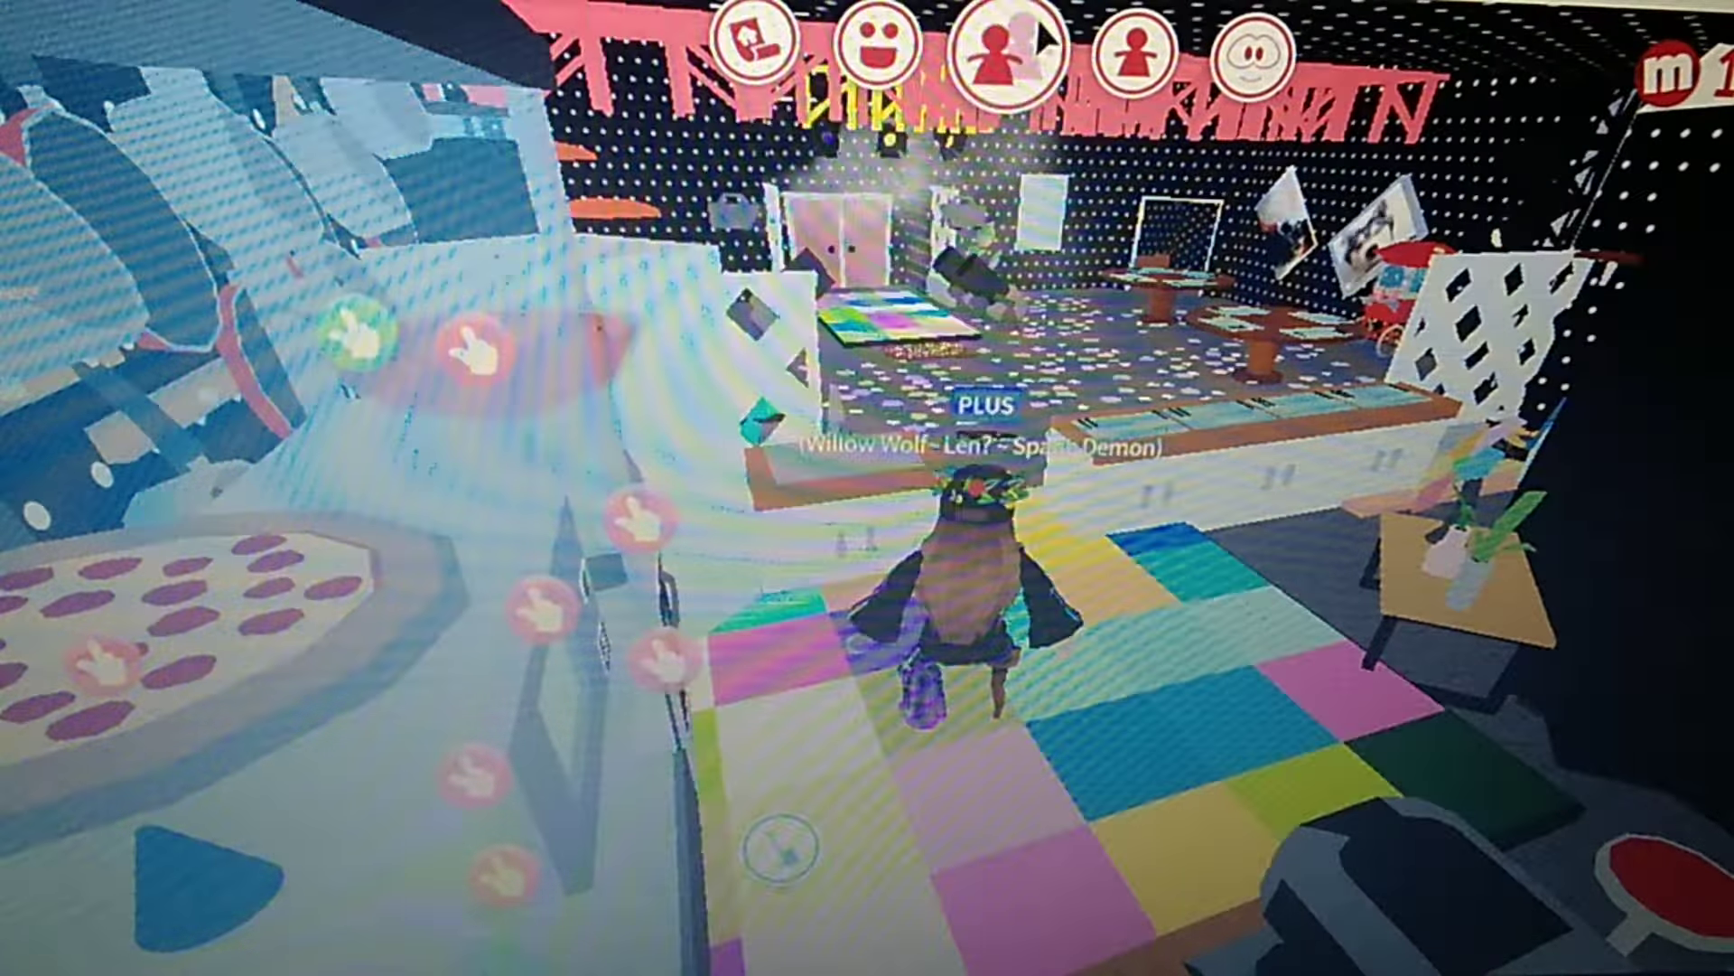
key(w)
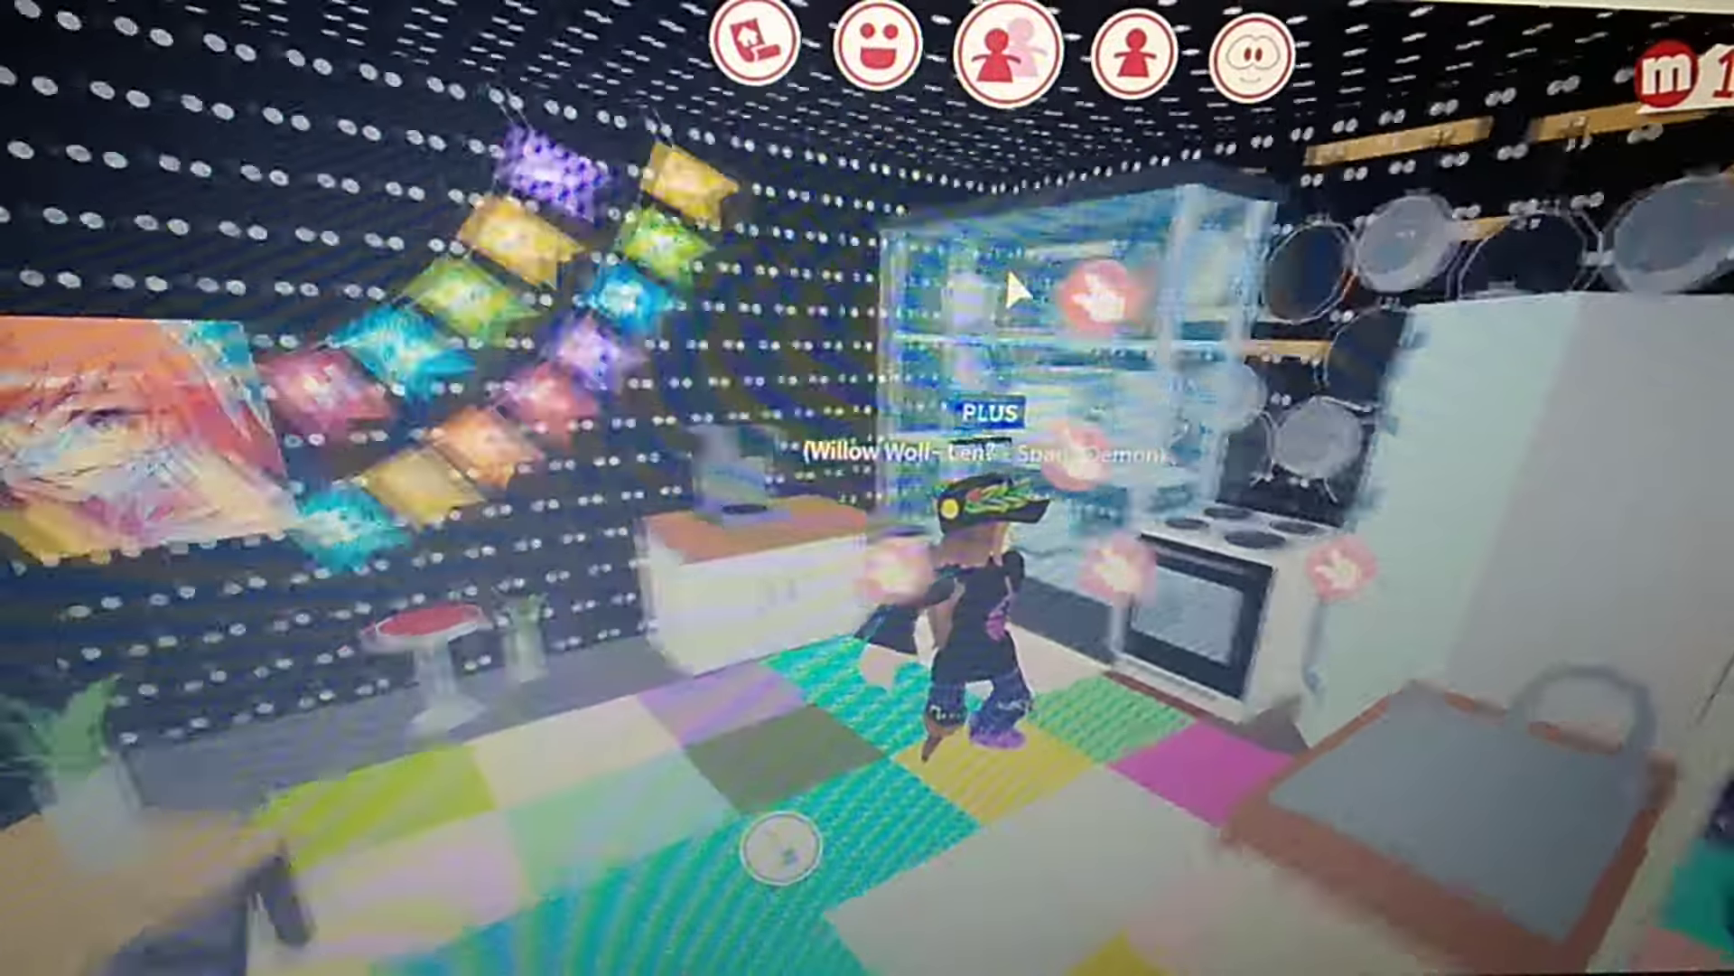
right_click(1008, 267)
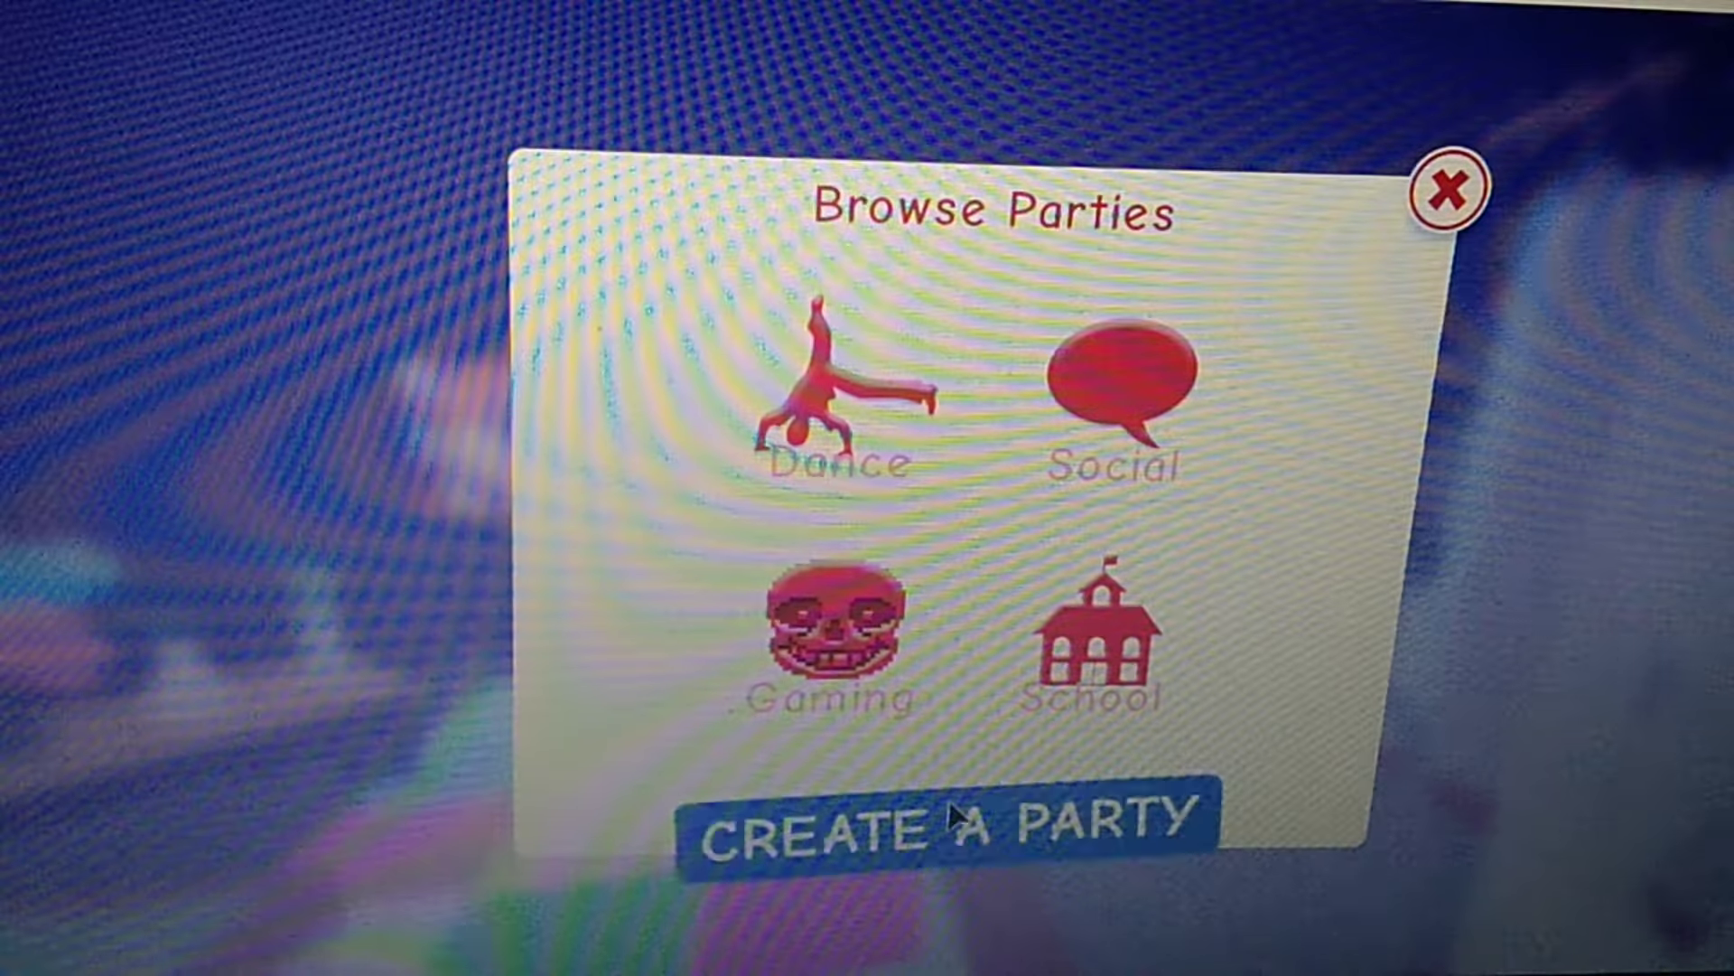
Create a new party at the user's estate, choosing the Gaming category
click(957, 815)
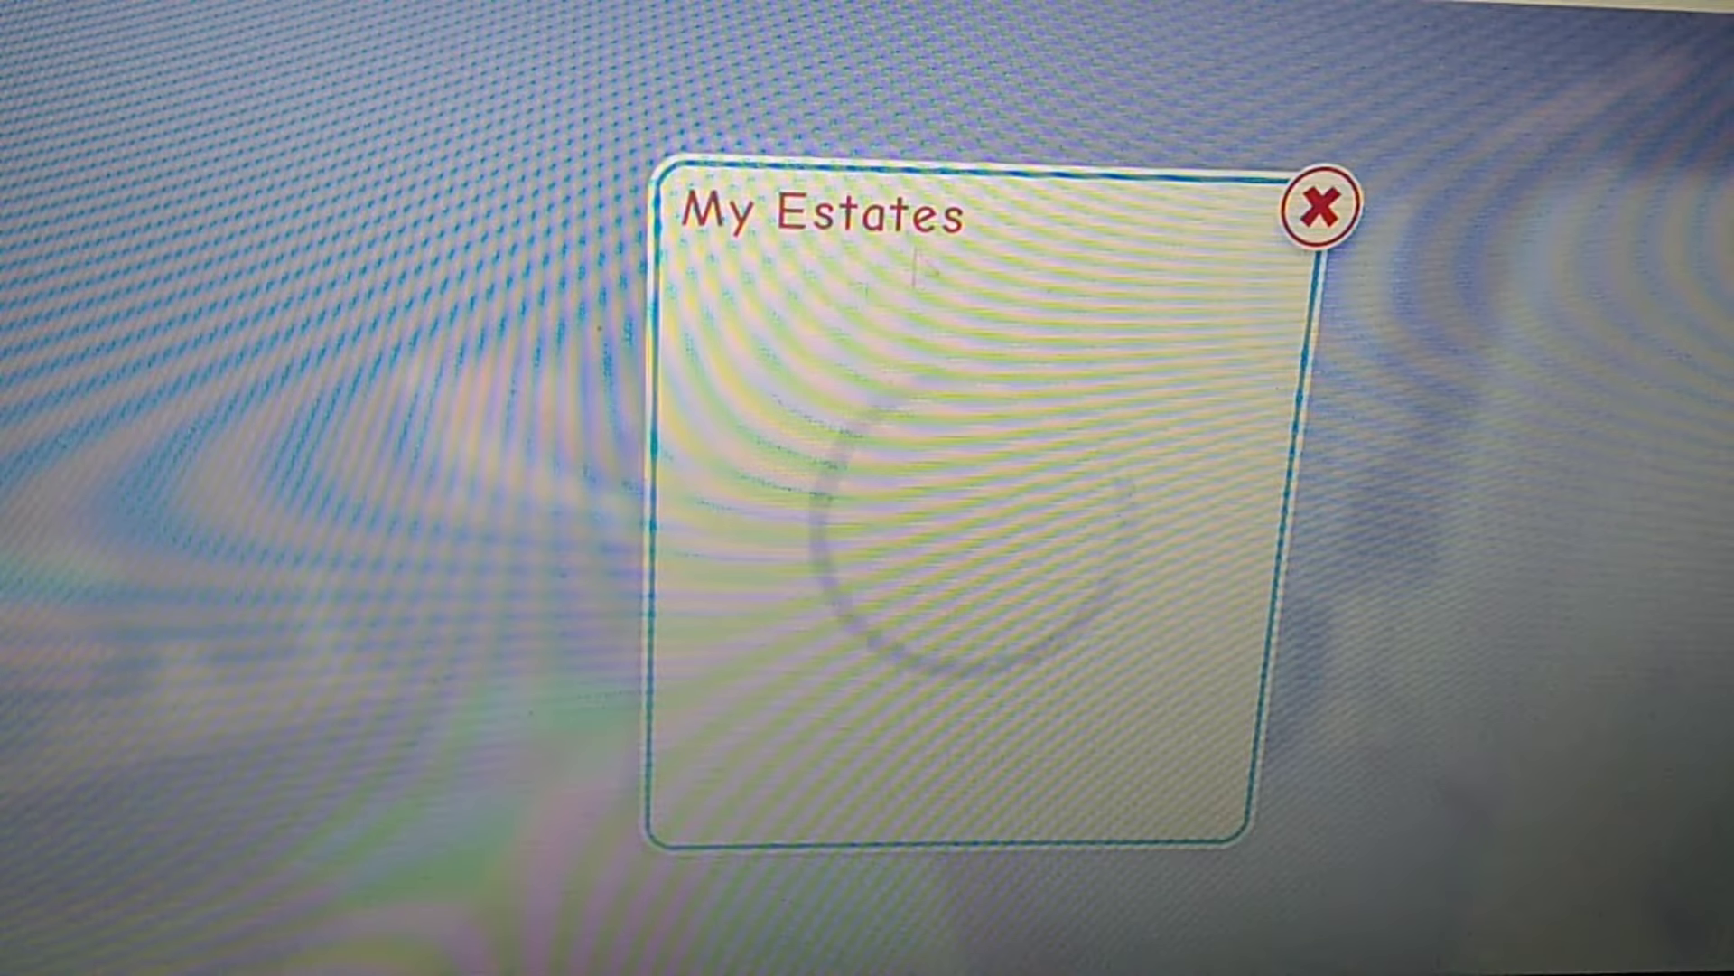
click(1136, 514)
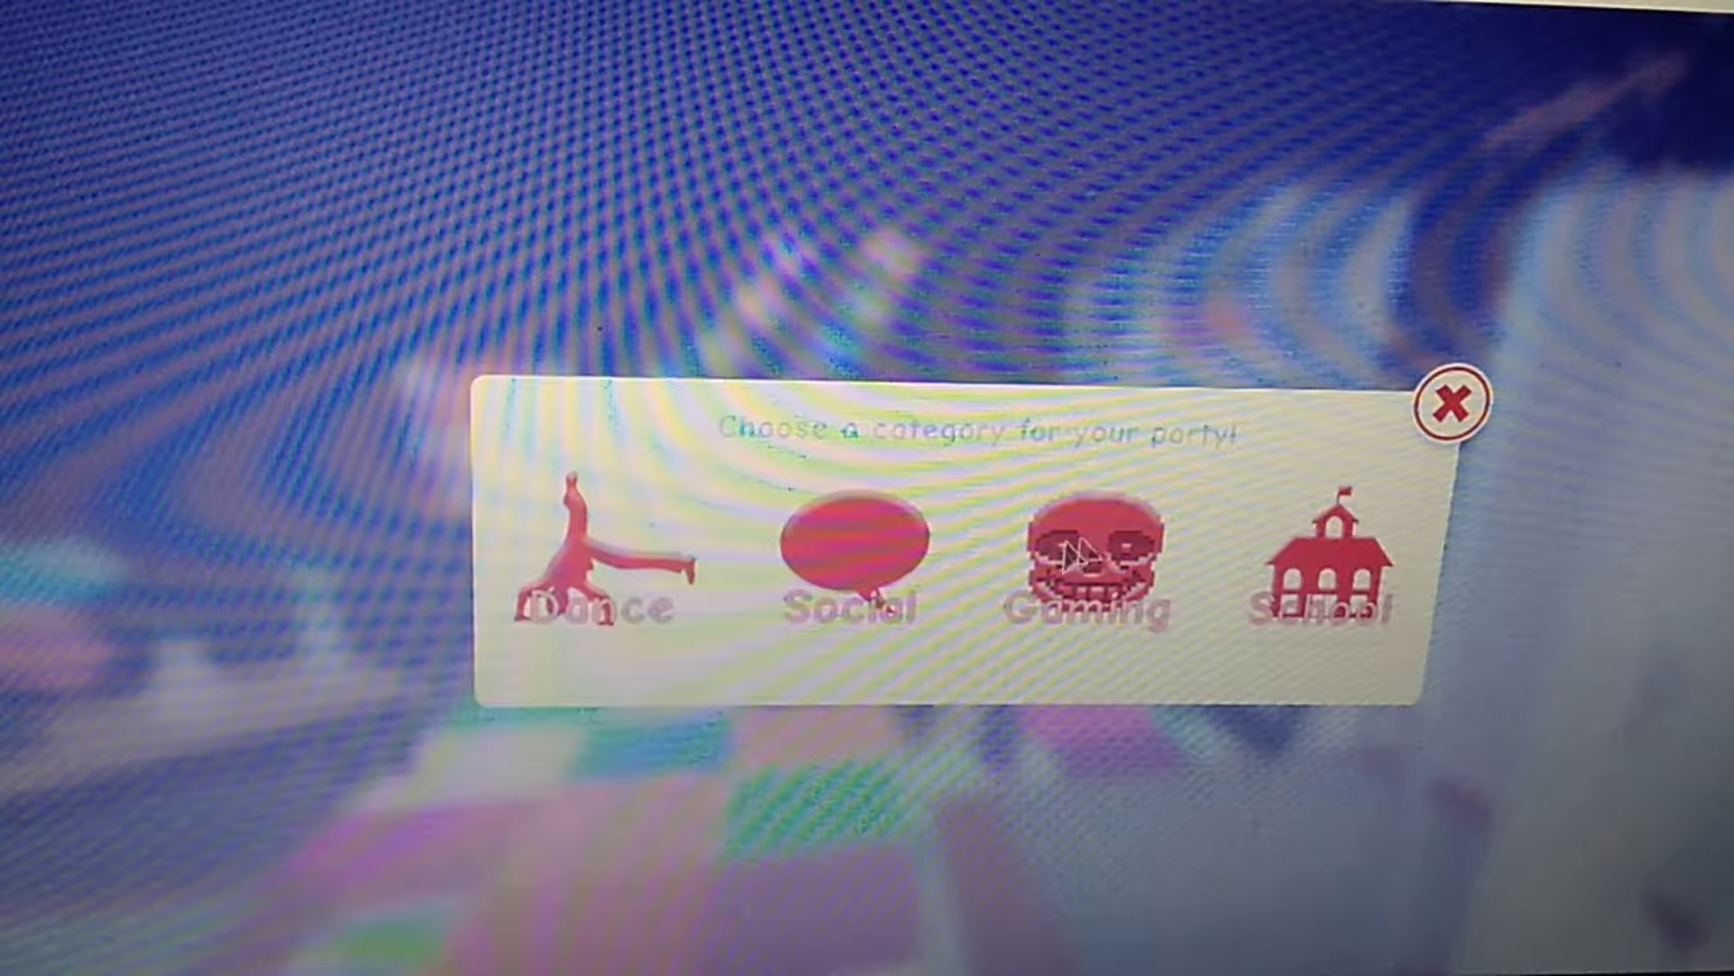
click(1115, 553)
click(622, 684)
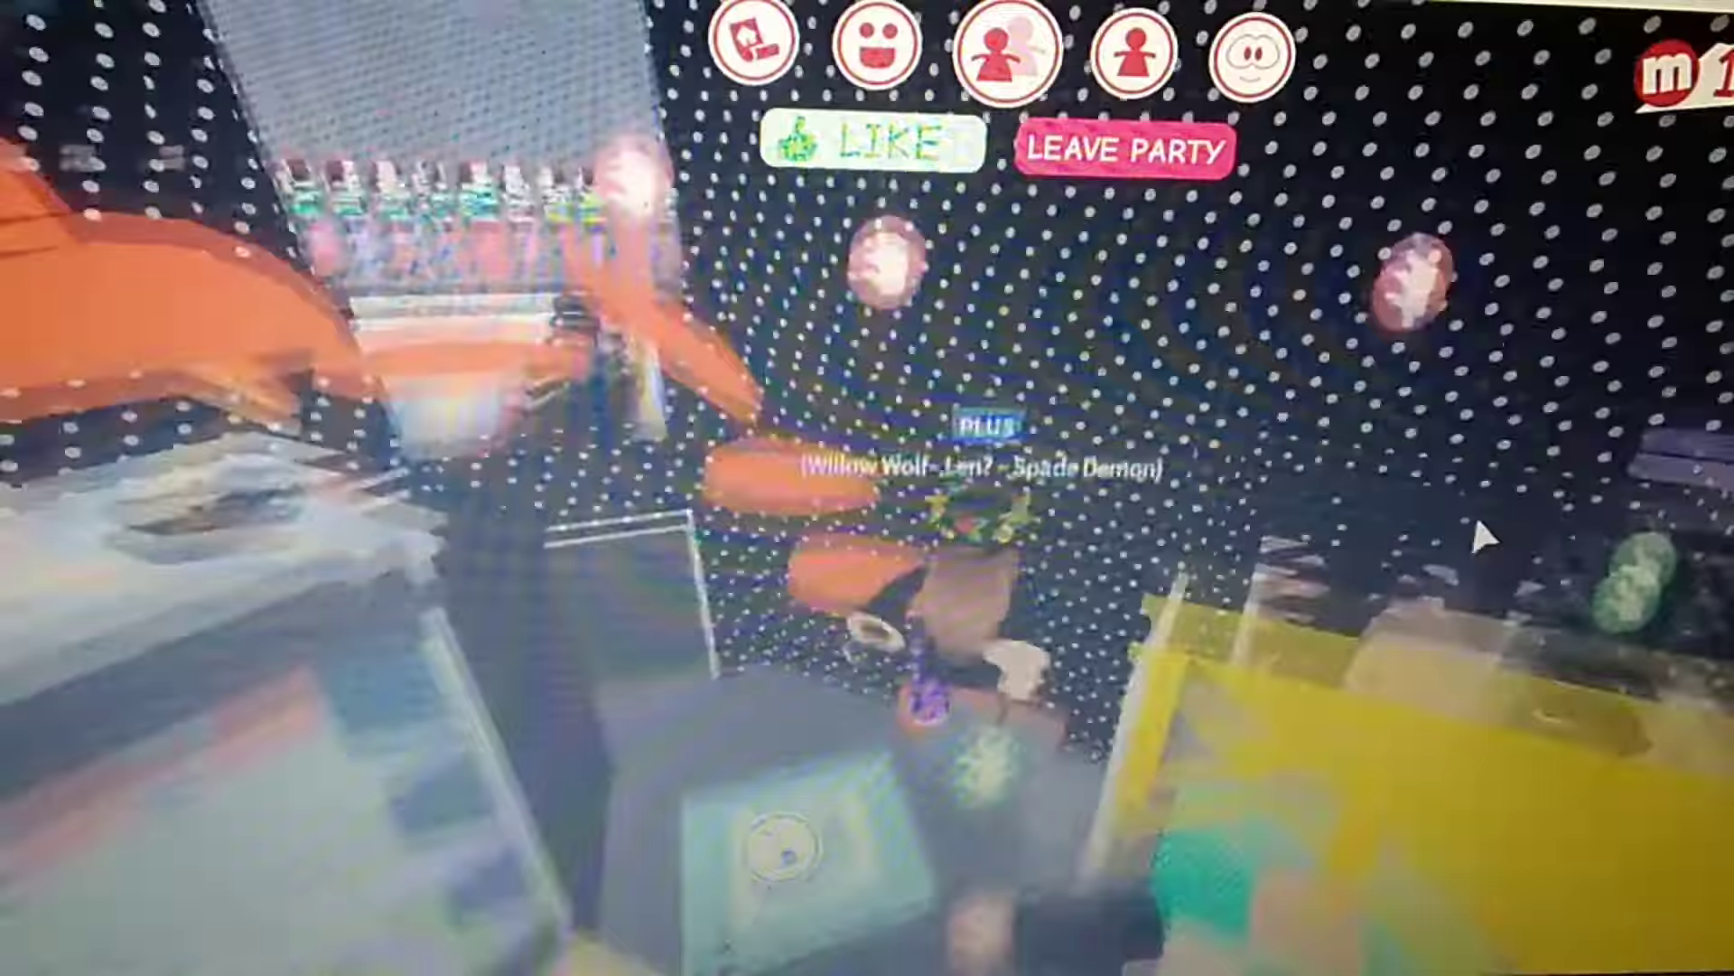
Swing the camera around the Wolf House party room to look it over
drag(1473, 514, 971, 521)
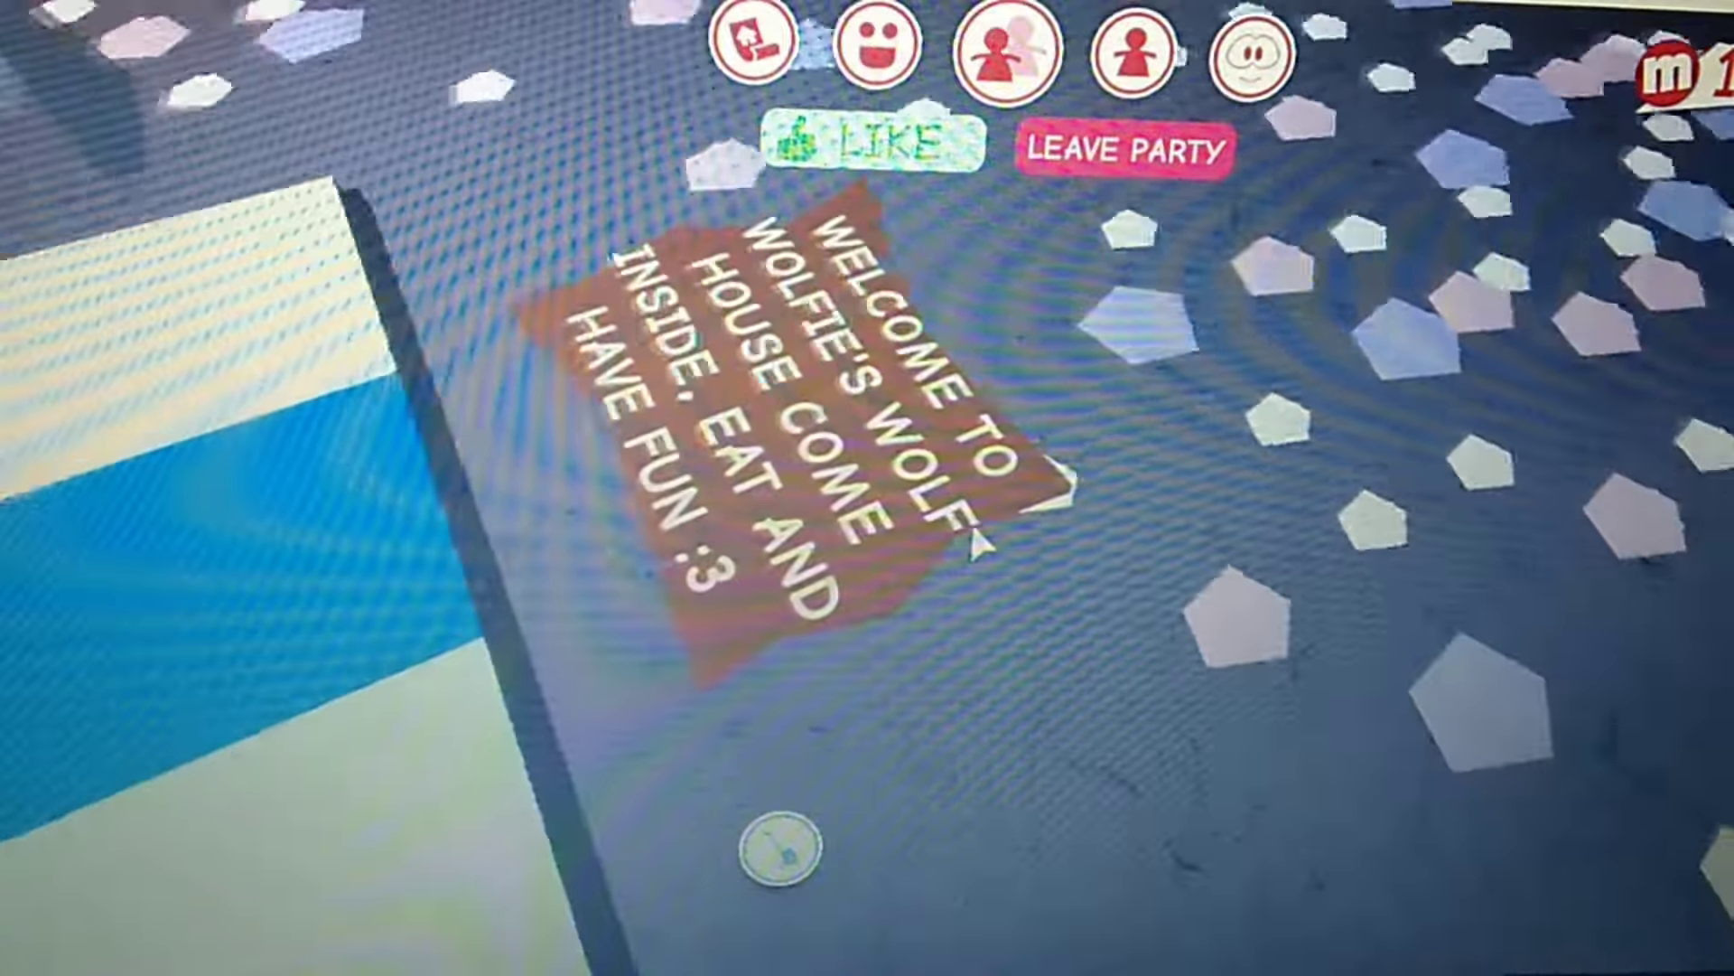
scroll(970, 520, down, 5)
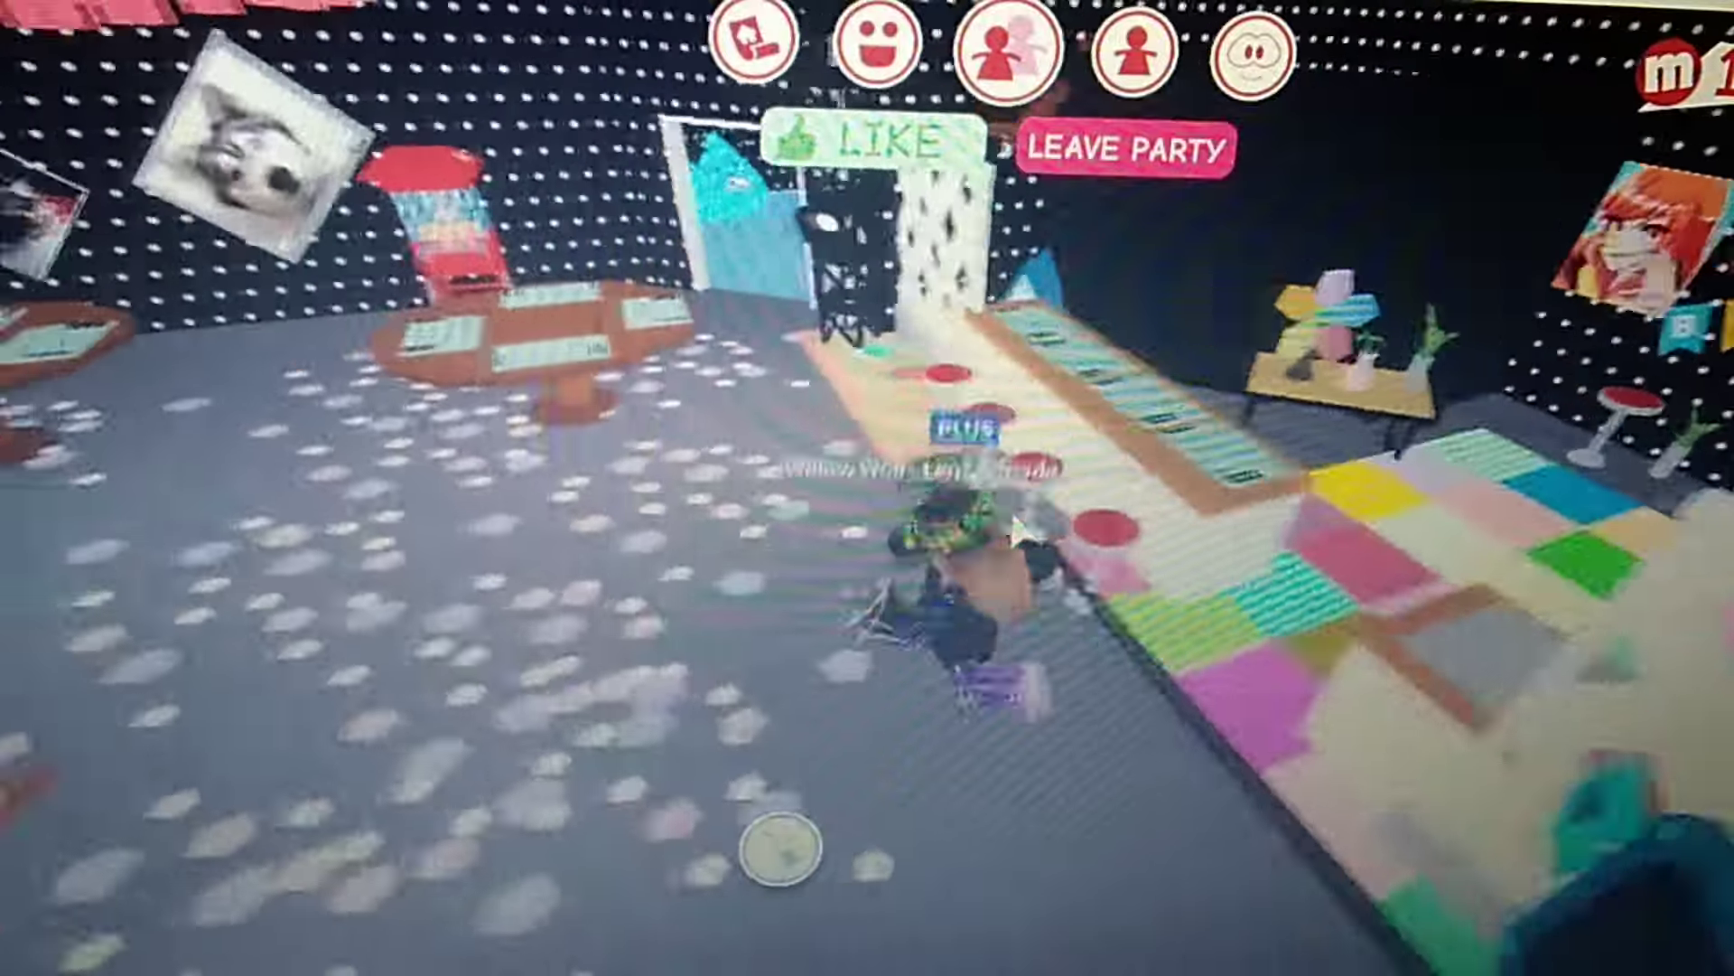